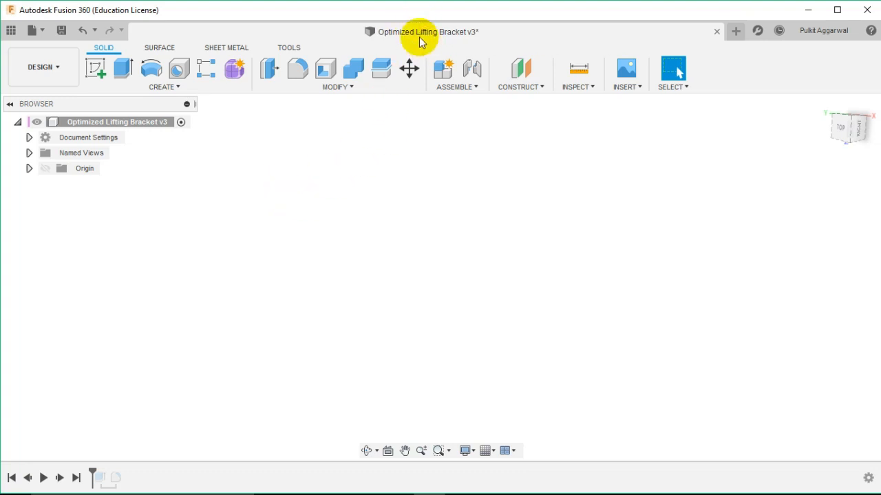
Change the document's active units to inches
{"action": "left_click", "coordinate": [29, 137]}
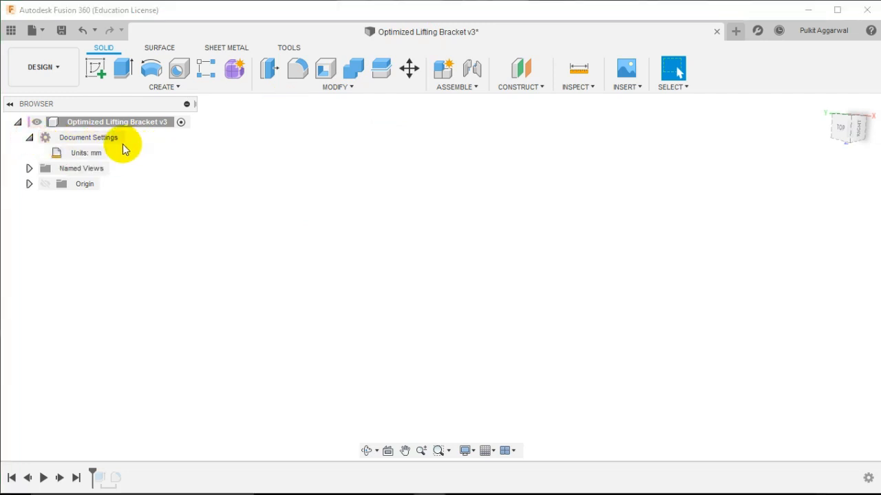
{"action": "left_click", "coordinate": [114, 153]}
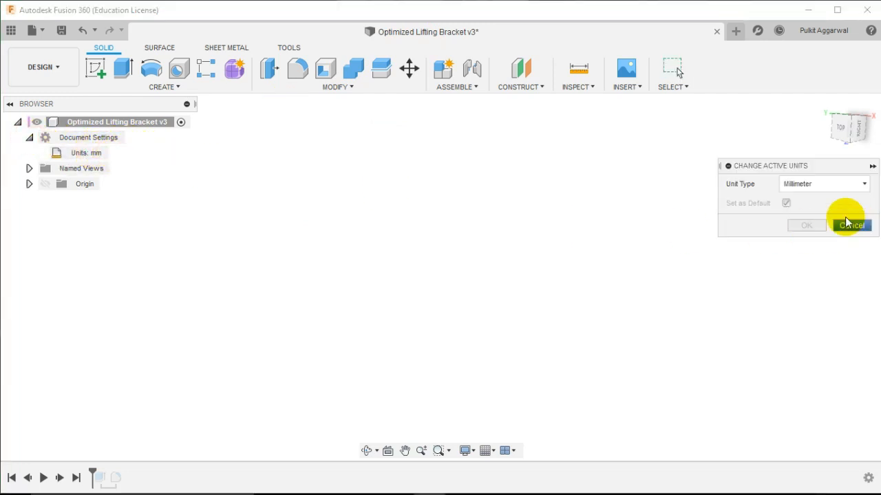
{"action": "left_click", "coordinate": [812, 184]}
{"action": "left_click", "coordinate": [805, 249]}
{"action": "left_click", "coordinate": [807, 227]}
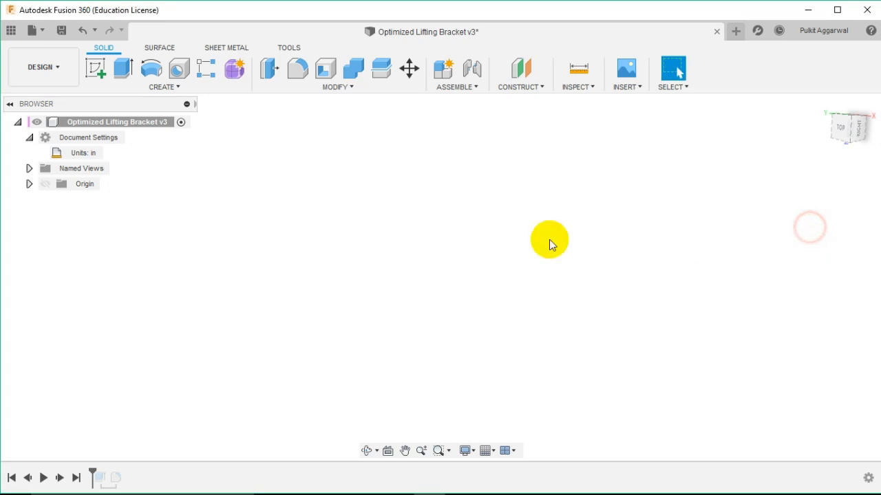
Start a new sketch on the front (XY) origin plane
{"action": "left_click", "coordinate": [95, 67]}
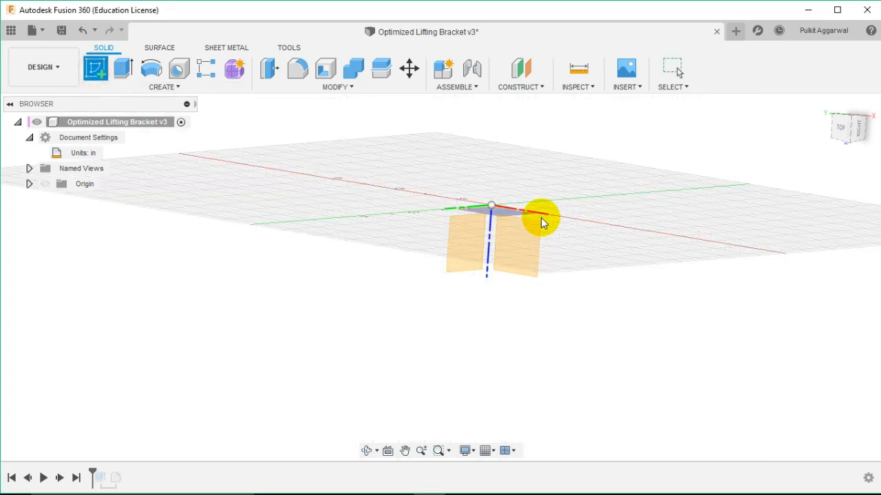
{"action": "middle_click_drag", "start_coordinate": [589, 222], "coordinate": [641, 133], "text": "shift"}
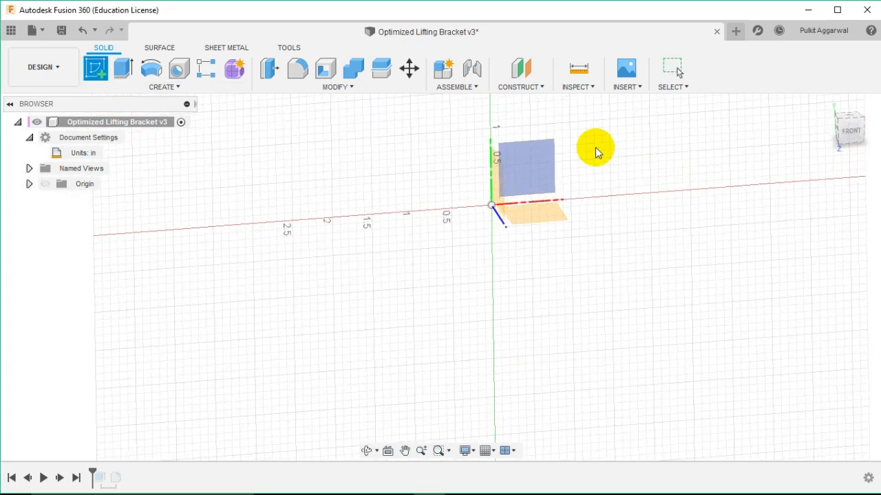
{"action": "left_click", "coordinate": [535, 163]}
{"action": "middle_click_drag", "start_coordinate": [494, 239], "coordinate": [599, 118]}
Draw a circle about 0.72 in in diameter centred on the sketch origin
{"action": "left_click", "coordinate": [151, 68]}
{"action": "scroll", "coordinate": [540, 232], "scroll_direction": "up", "scroll_amount": 3}
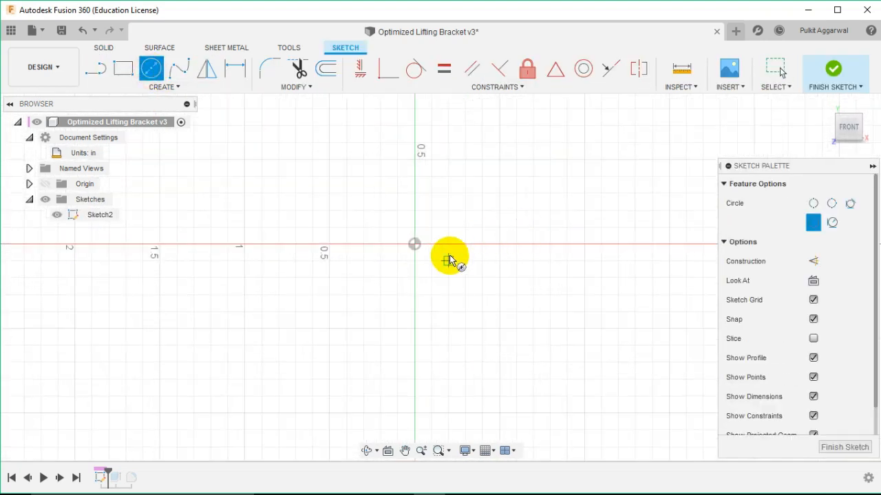
{"action": "left_click", "coordinate": [413, 245]}
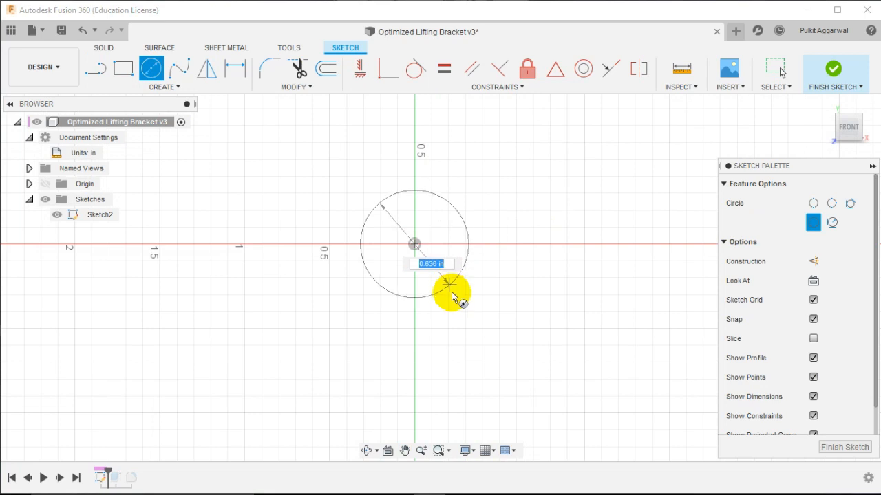
{"action": "left_click", "coordinate": [451, 294]}
Draw two concentric circles on the horizontal axis, to the right of the centre circle
{"action": "middle_click_drag", "start_coordinate": [562, 300], "coordinate": [448, 305]}
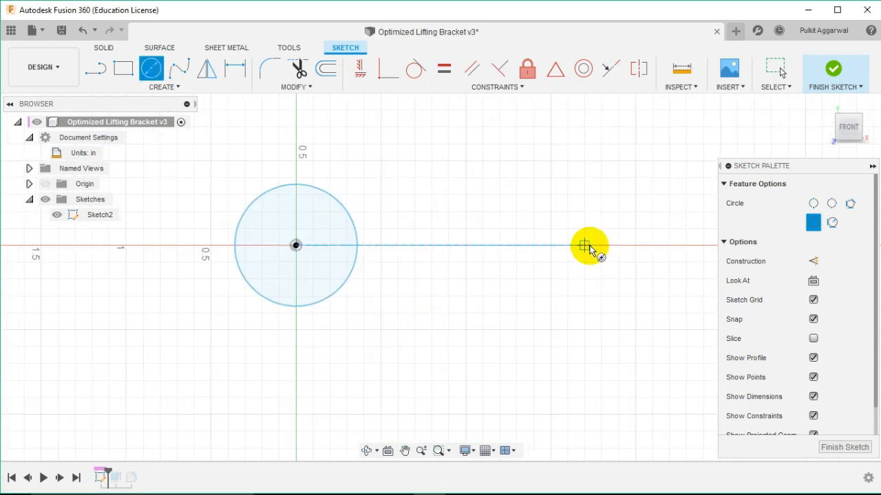
{"action": "left_click", "coordinate": [584, 246]}
{"action": "left_click", "coordinate": [606, 291]}
{"action": "left_click", "coordinate": [584, 246]}
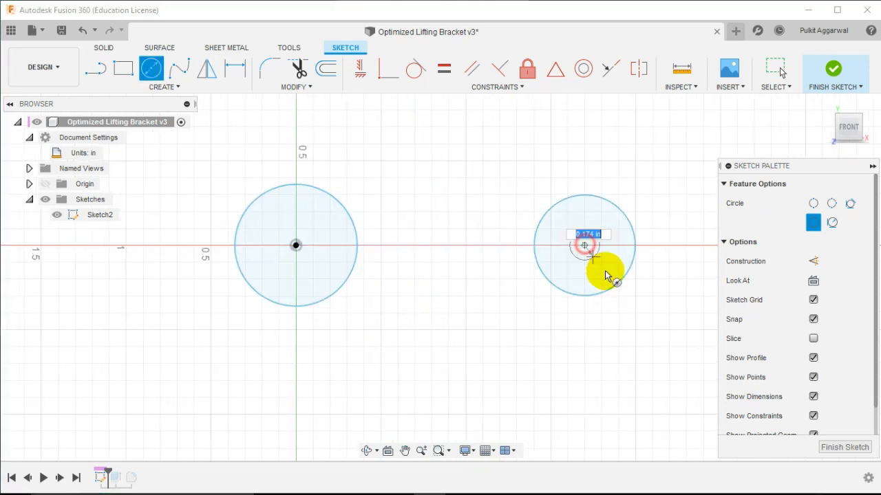
{"action": "left_click", "coordinate": [607, 269]}
Draw two concentric circles, about 0.61 in and 0.38 in in diameter, on the horizontal axis left of the centre circle
{"action": "middle_click_drag", "start_coordinate": [450, 271], "coordinate": [537, 274]}
{"action": "left_click", "coordinate": [179, 249]}
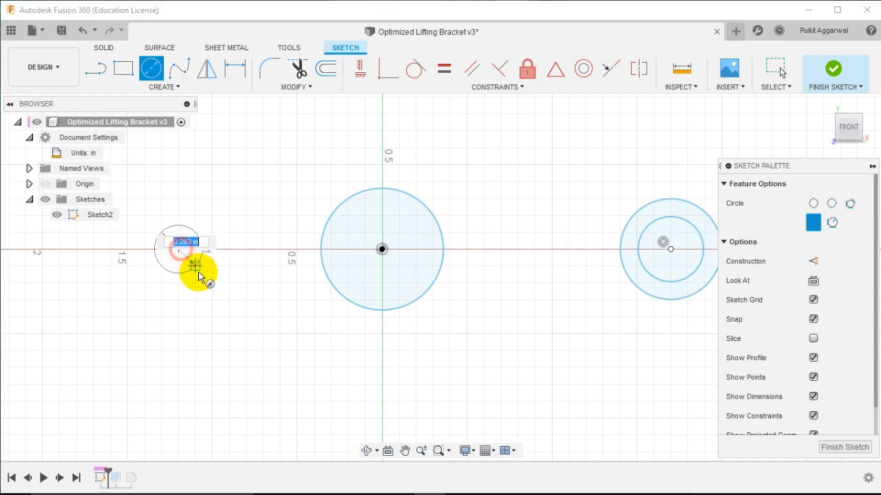
{"action": "left_click", "coordinate": [209, 292]}
{"action": "left_click", "coordinate": [179, 250]}
{"action": "left_click", "coordinate": [191, 277]}
Draw two concentric circles on the vertical axis below the centre circle, the outer one about 0.52 in in diameter
{"action": "middle_click_drag", "start_coordinate": [328, 296], "coordinate": [302, 243]}
{"action": "left_click", "coordinate": [354, 367]}
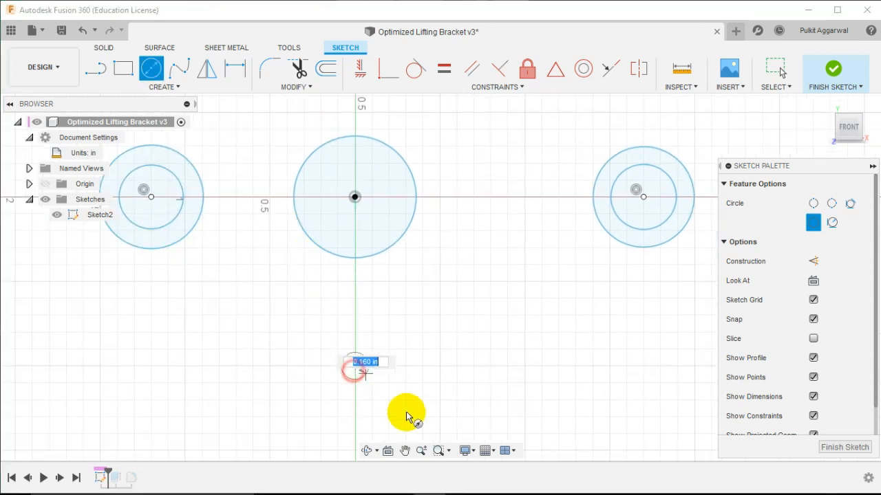
{"action": "left_click", "coordinate": [389, 394]}
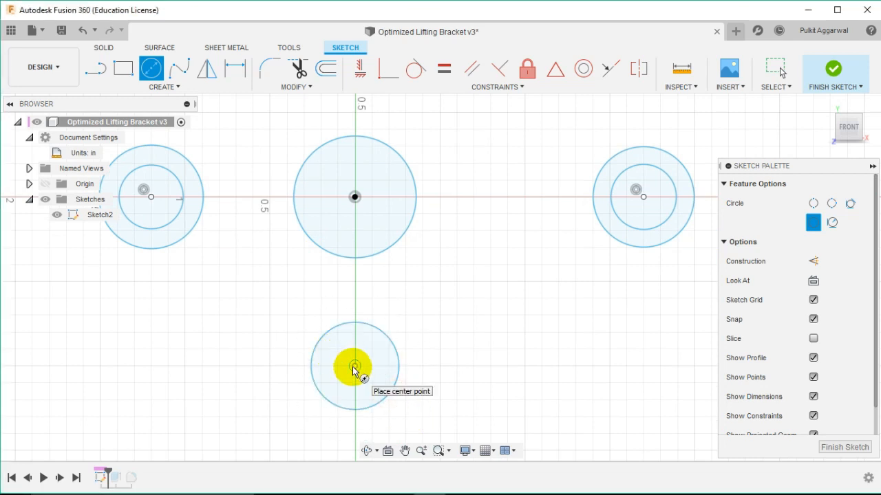
{"action": "left_click", "coordinate": [354, 366]}
{"action": "left_click", "coordinate": [370, 382]}
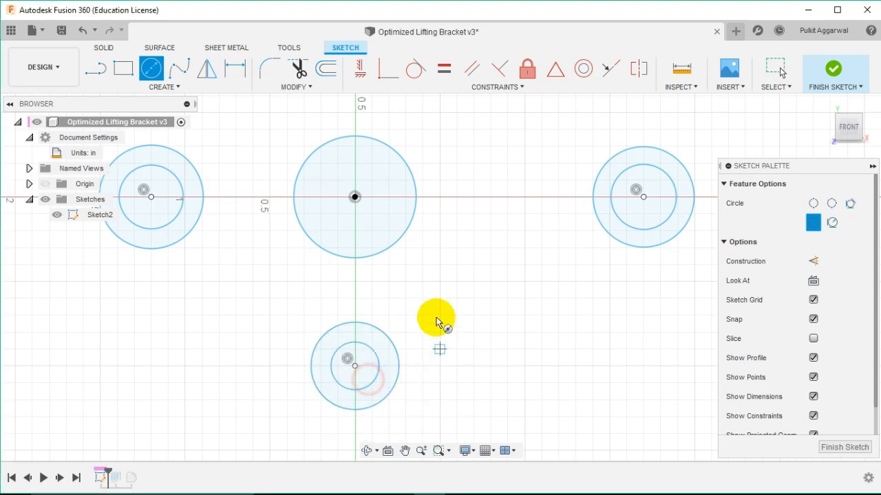
{"action": "key", "text": "Escape"}
Dimension the centre circle with a diameter of 1 in
{"action": "middle_click_drag", "start_coordinate": [447, 305], "coordinate": [487, 305]}
{"action": "key", "text": "d"}
{"action": "left_click", "coordinate": [448, 233]}
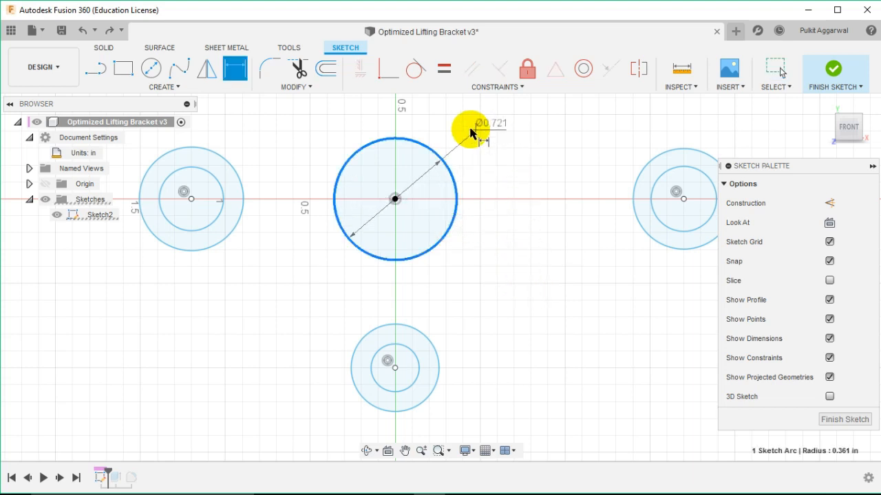
{"action": "left_click", "coordinate": [478, 122]}
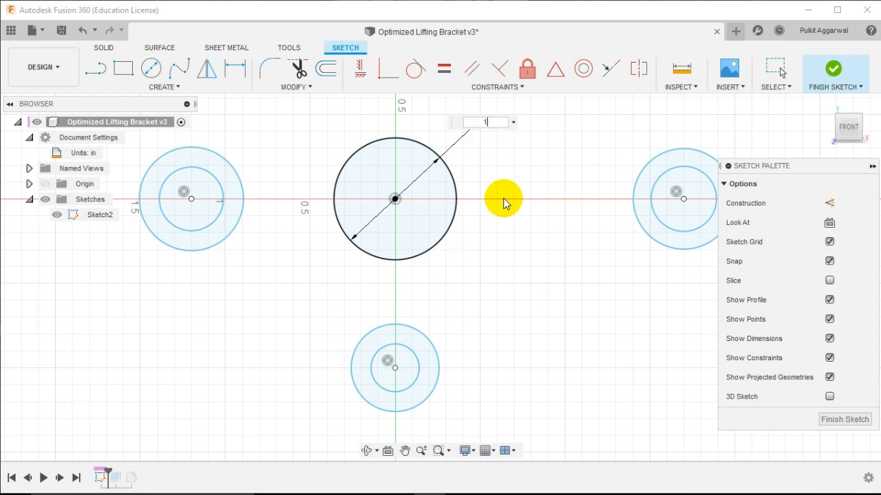
{"action": "type", "text": "1"}
{"action": "key", "text": "Return"}
Dimension the left concentric pair with an outer diameter of 0.5625 in and an inner diameter of 0.375 in
{"action": "scroll", "coordinate": [502, 198], "scroll_direction": "down", "scroll_amount": 2}
{"action": "middle_click_drag", "start_coordinate": [503, 198], "coordinate": [503, 238]}
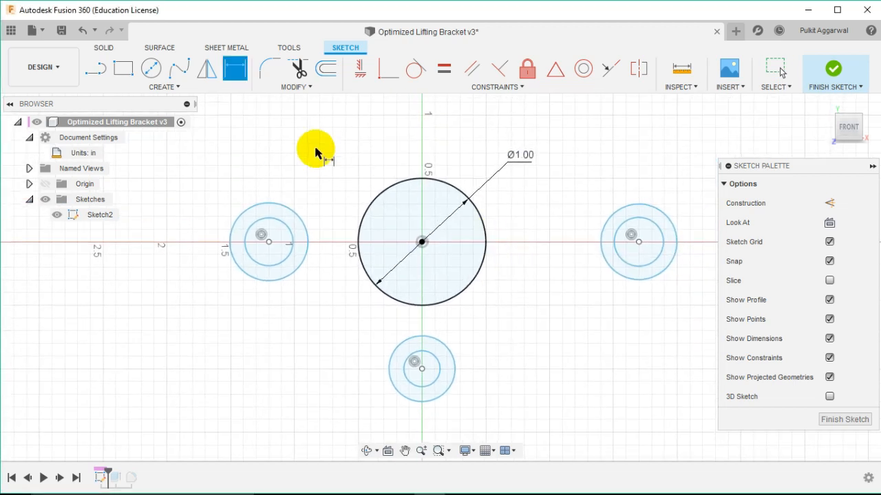
{"action": "left_click", "coordinate": [300, 214]}
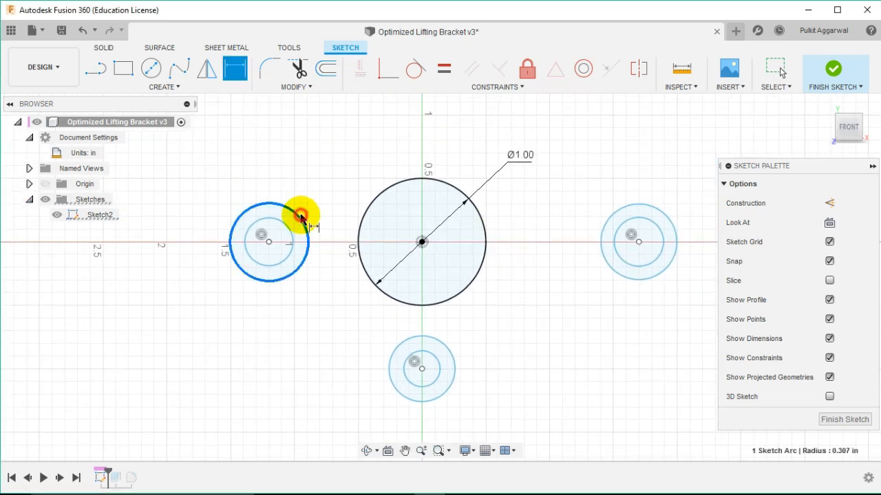
{"action": "left_click", "coordinate": [279, 156]}
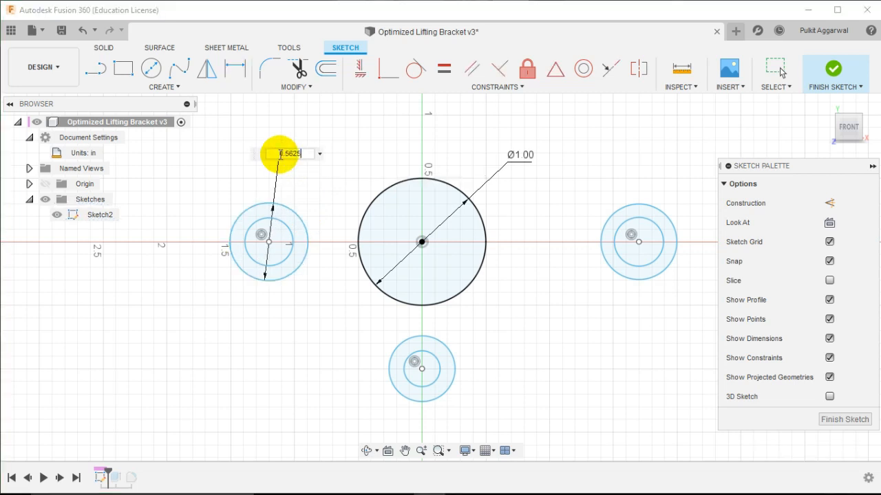
{"action": "type", "text": "0.5625"}
{"action": "key", "text": "Return"}
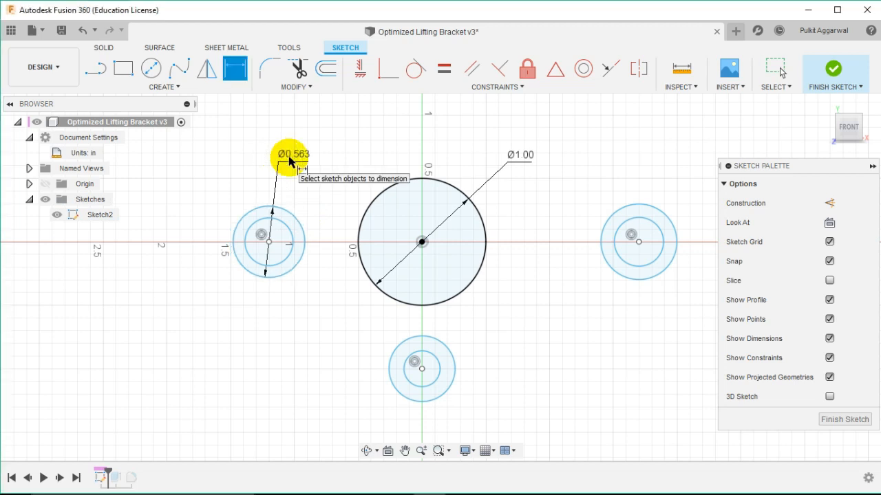
{"action": "left_click", "coordinate": [288, 231]}
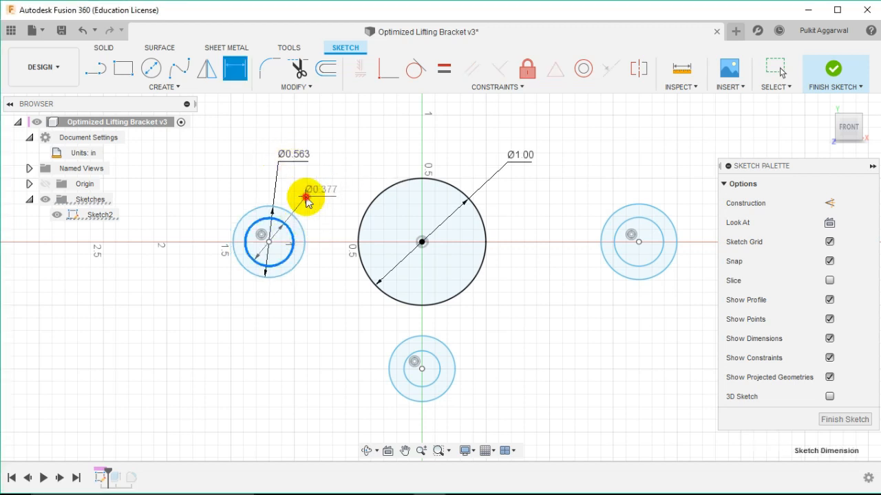
{"action": "left_click", "coordinate": [307, 198]}
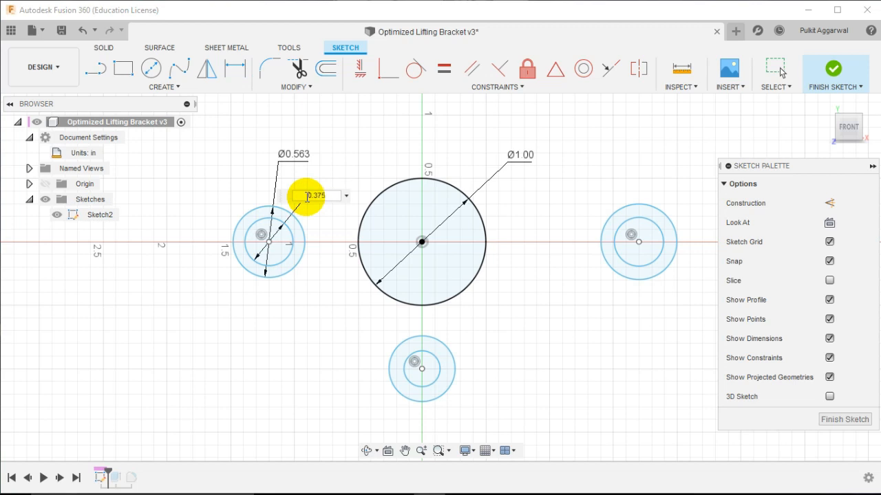
{"action": "key", "text": "Return"}
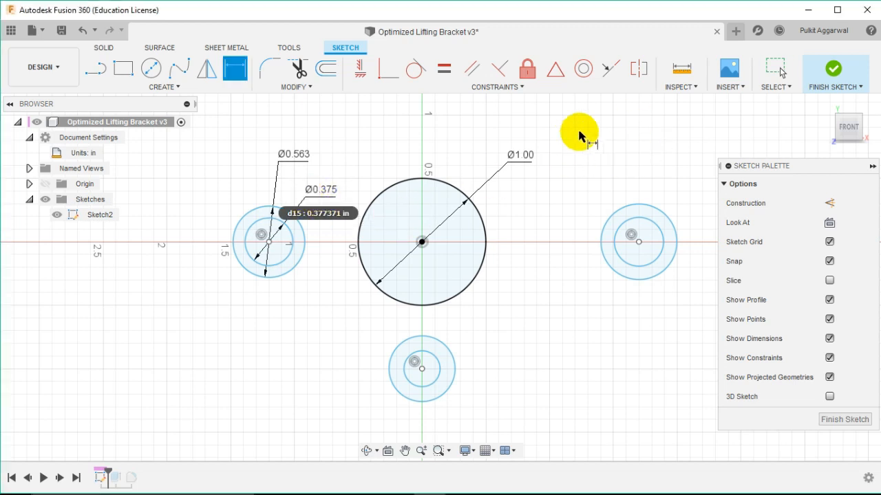
Apply an Equal constraint between the outer circles of the left and right concentric pairs
{"action": "left_click", "coordinate": [444, 68]}
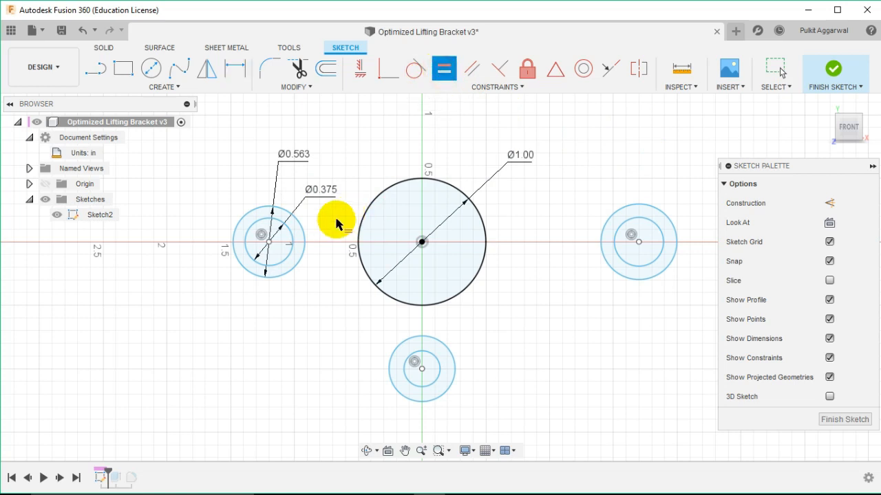
{"action": "left_click", "coordinate": [302, 227]}
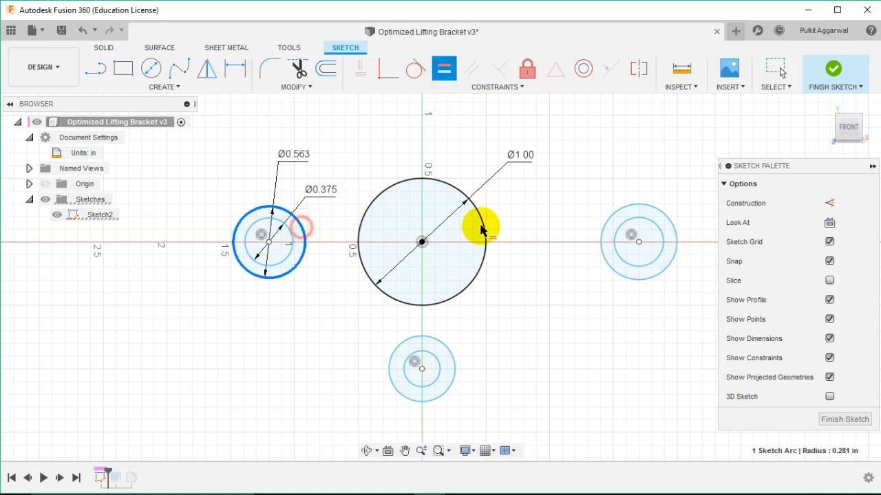
{"action": "left_click", "coordinate": [603, 226]}
{"action": "left_click", "coordinate": [436, 338]}
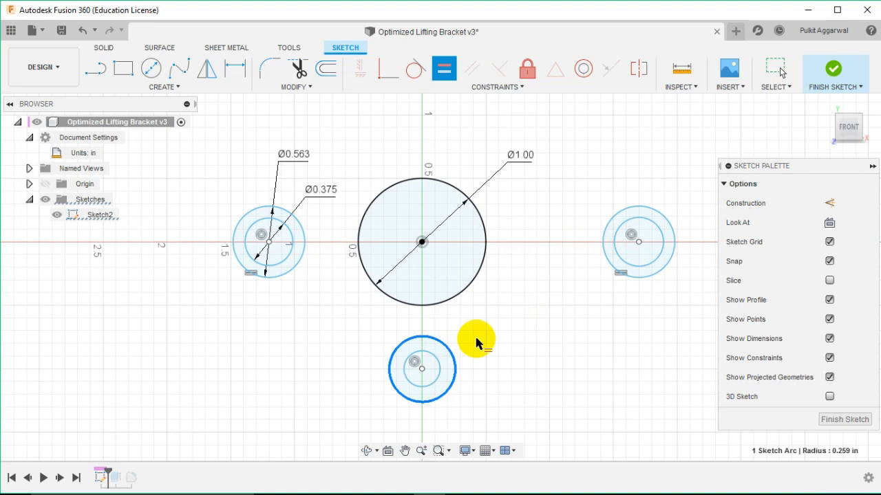
{"action": "scroll", "coordinate": [456, 361], "scroll_direction": "up", "scroll_amount": 2}
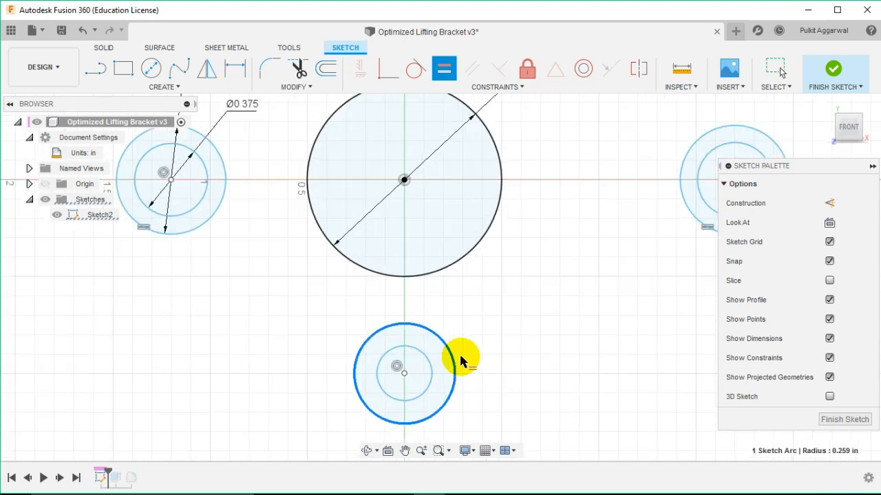
{"action": "scroll", "coordinate": [472, 348], "scroll_direction": "down", "scroll_amount": 2}
{"action": "key", "text": "Escape"}
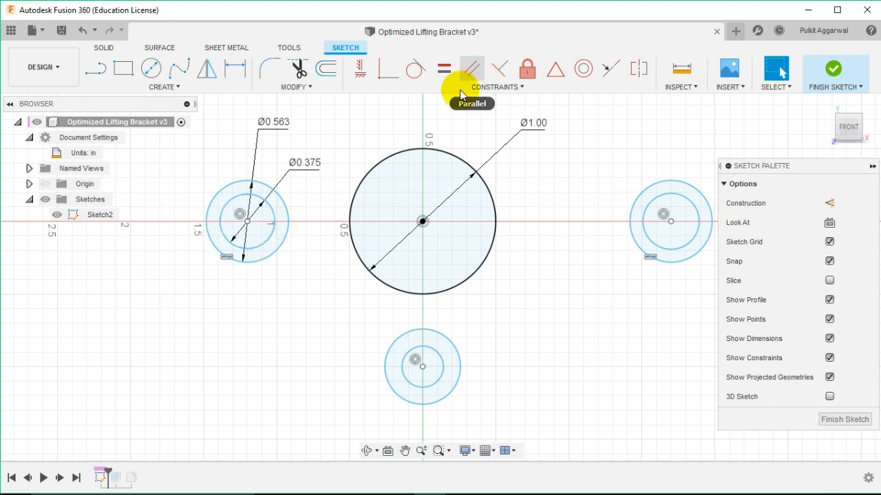
Apply an Equal constraint between the outer circles of the left pair and the pair below the centre circle
{"action": "left_click", "coordinate": [444, 70]}
{"action": "left_click", "coordinate": [282, 206]}
{"action": "left_click", "coordinate": [633, 203]}
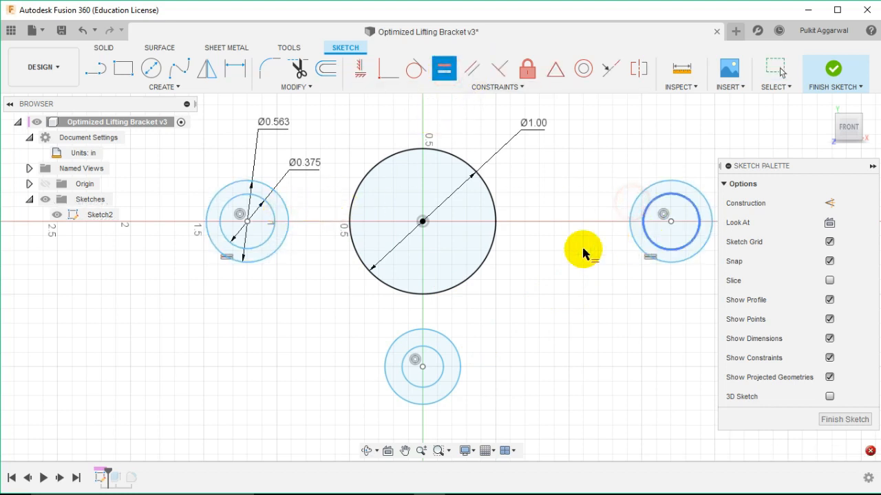
{"action": "left_click", "coordinate": [289, 231]}
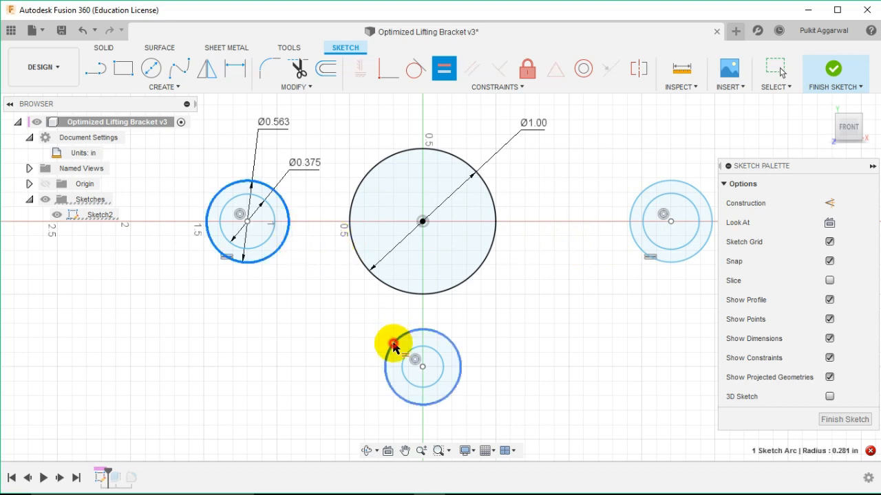
{"action": "left_click", "coordinate": [393, 347]}
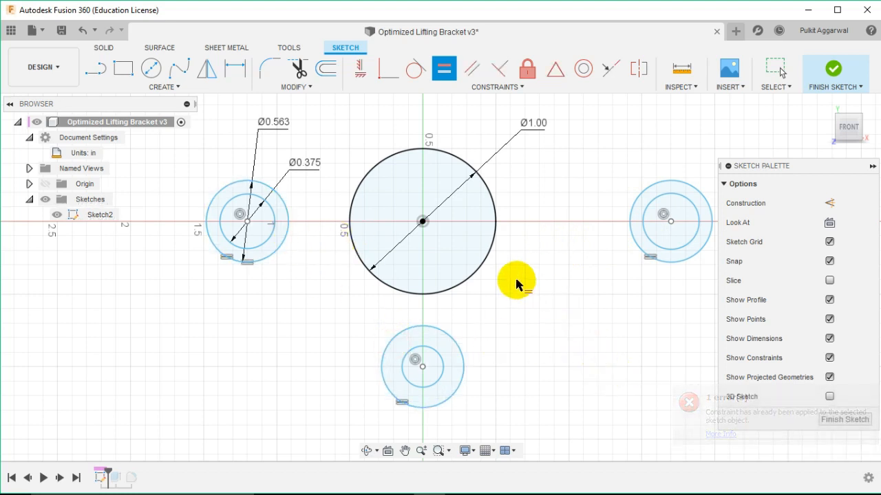
Constrain the inner circles of the lower and right pairs to be equal to the left pair's inner circle
{"action": "left_click", "coordinate": [275, 224]}
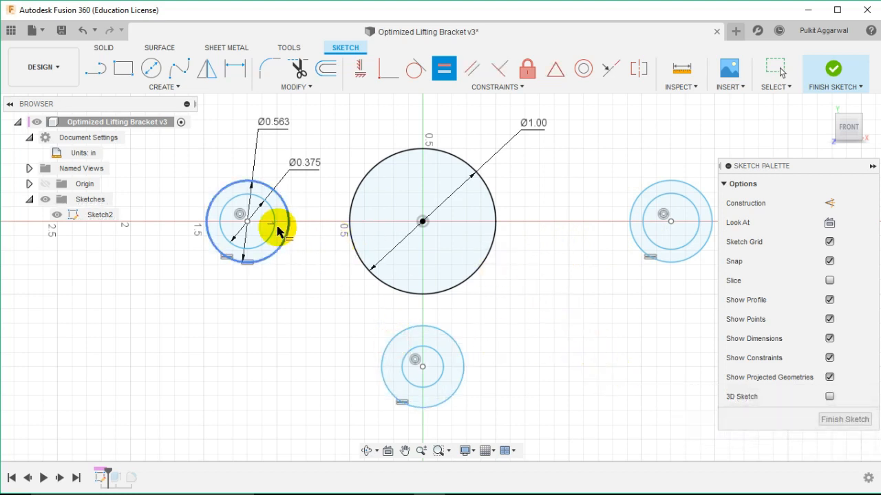
{"action": "left_click", "coordinate": [433, 357]}
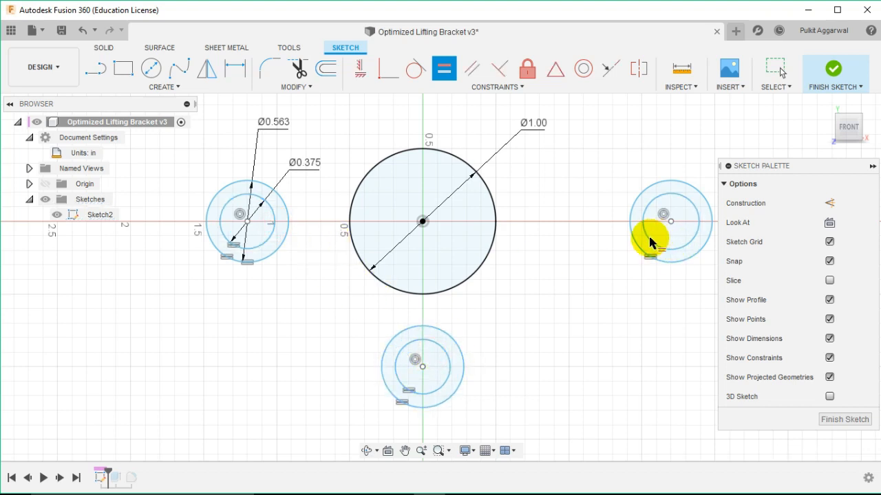
{"action": "left_click", "coordinate": [272, 227]}
{"action": "key", "text": "Escape"}
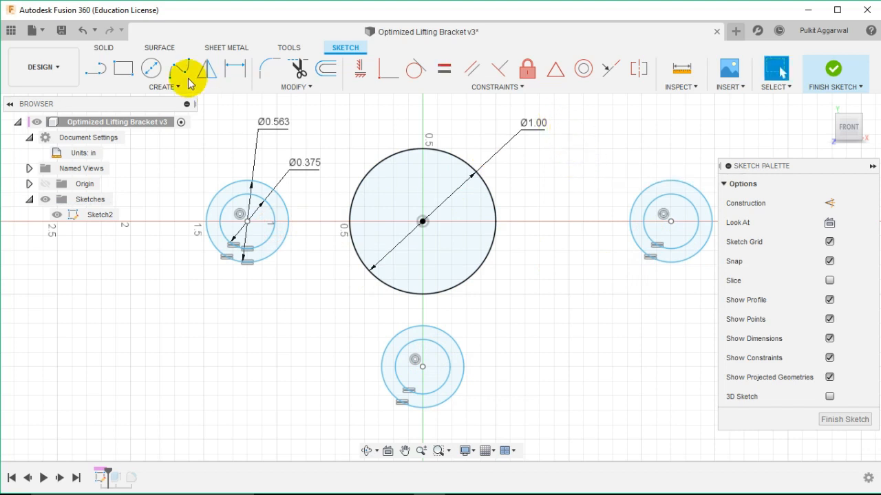
Draw a horizontal line from the left pair's outer circle to the left edge of the centre circle
{"action": "left_click", "coordinate": [95, 68]}
{"action": "left_click", "coordinate": [288, 222]}
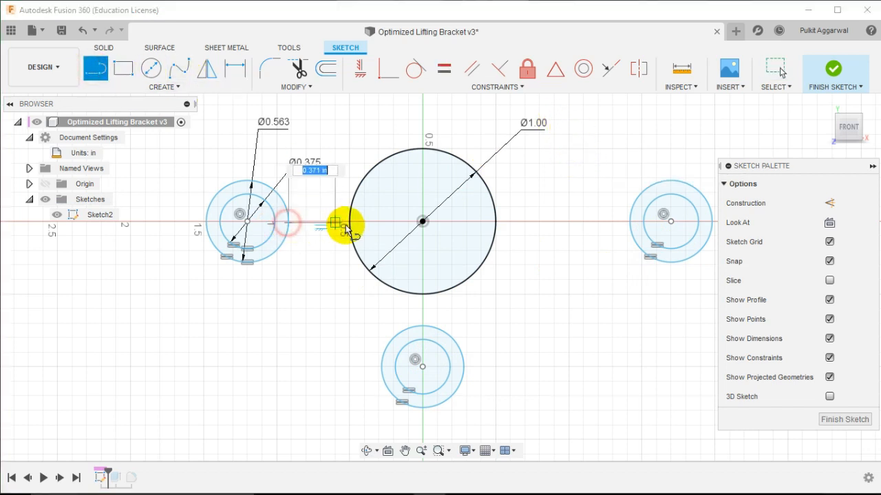
{"action": "left_click", "coordinate": [349, 222]}
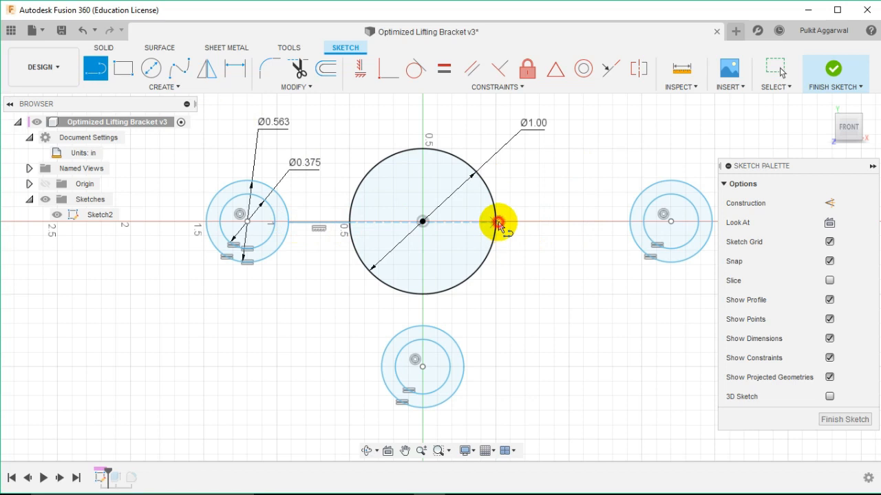
Draw a horizontal line from the right edge of the centre circle to the right pair's outer circle
{"action": "left_click", "coordinate": [498, 222]}
{"action": "left_click", "coordinate": [629, 222]}
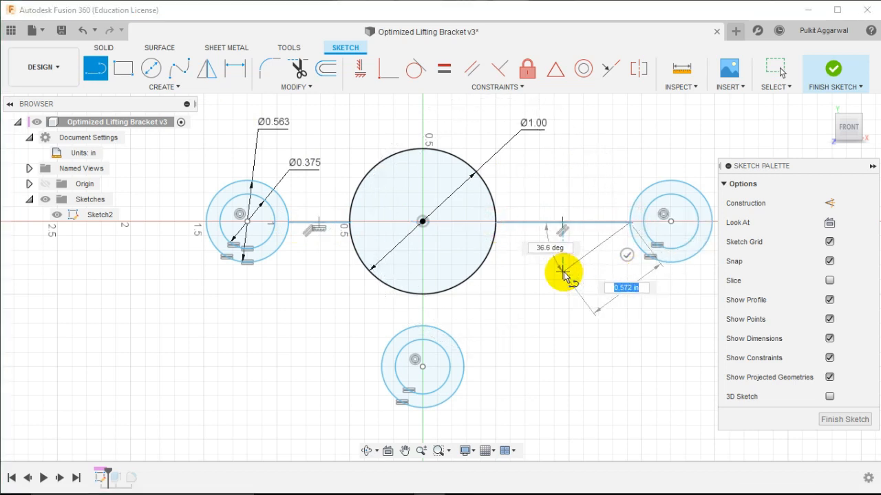
{"action": "key", "text": "Escape"}
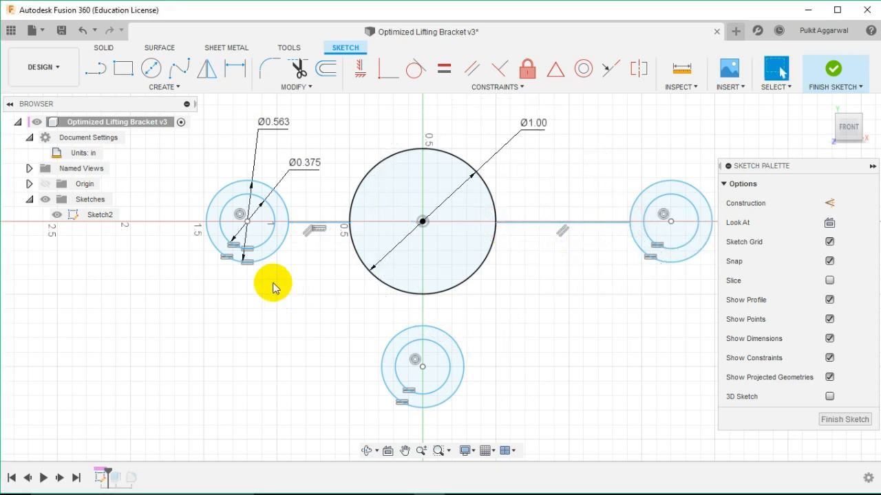
Draw two slanted lines joining the outer circles of the left and right pairs to the lower pair's outer circle
{"action": "left_click", "coordinate": [102, 70]}
{"action": "left_click", "coordinate": [211, 241]}
{"action": "double_click", "coordinate": [390, 393]}
{"action": "left_click", "coordinate": [700, 247]}
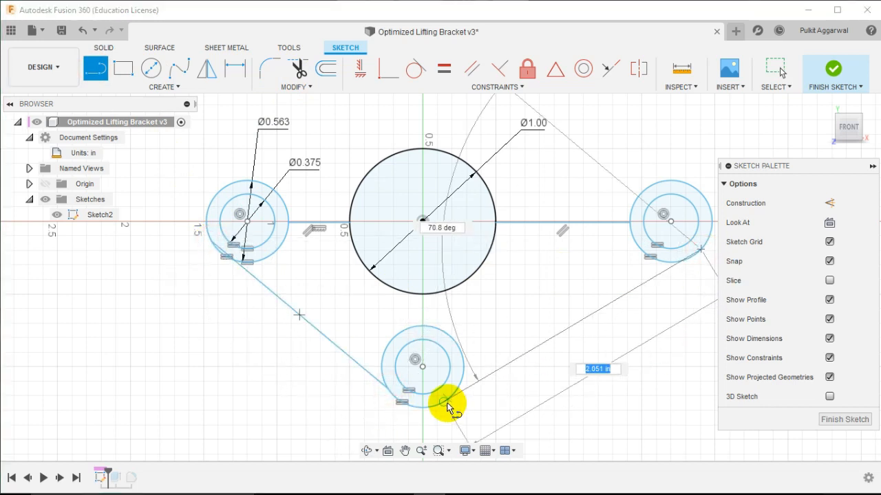
{"action": "double_click", "coordinate": [446, 406]}
{"action": "key", "text": "Escape"}
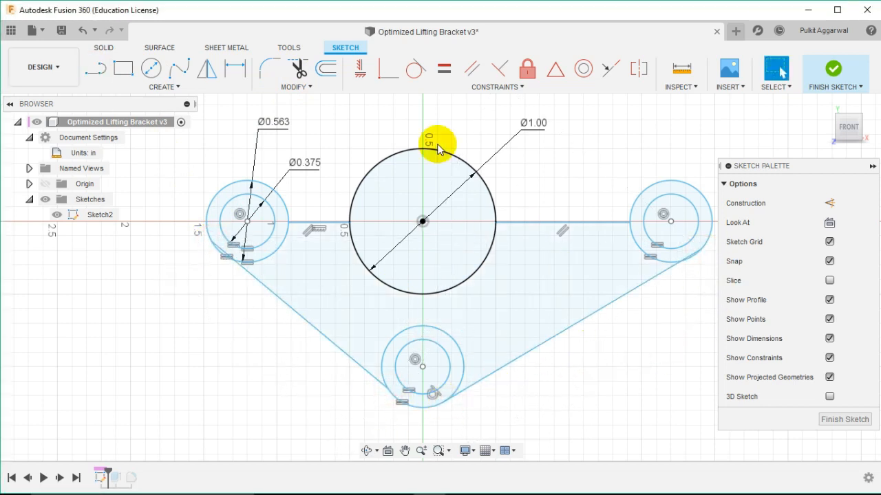
Apply Tangent constraints between the slanted lines and the outer circles where they are not yet tangent
{"action": "left_click", "coordinate": [417, 70]}
{"action": "left_click", "coordinate": [256, 282]}
{"action": "left_click", "coordinate": [207, 230]}
{"action": "left_click", "coordinate": [650, 277]}
{"action": "left_click", "coordinate": [655, 265]}
{"action": "left_click", "coordinate": [365, 375]}
{"action": "left_click", "coordinate": [391, 400]}
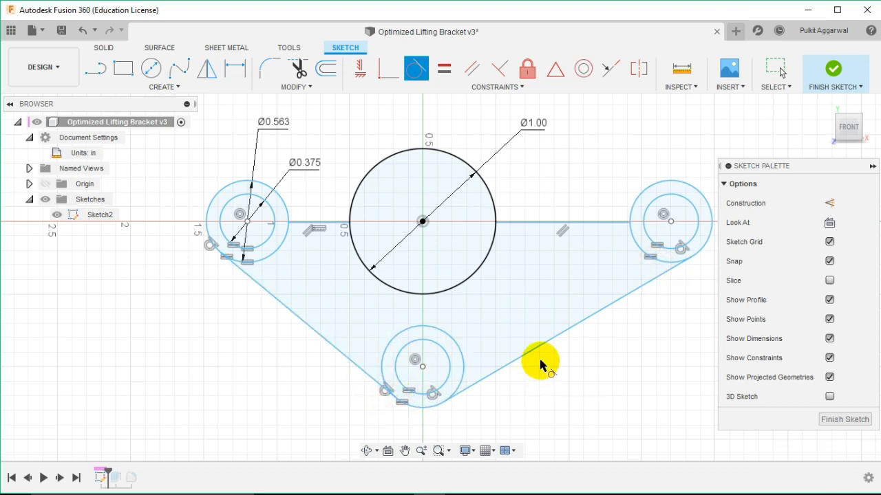
Apply Coincident constraints between both horizontal lines and the centre circle's centre point
{"action": "left_click", "coordinate": [391, 77]}
{"action": "left_click", "coordinate": [315, 228]}
{"action": "left_click", "coordinate": [420, 221]}
{"action": "left_click", "coordinate": [537, 230]}
{"action": "left_click", "coordinate": [418, 227]}
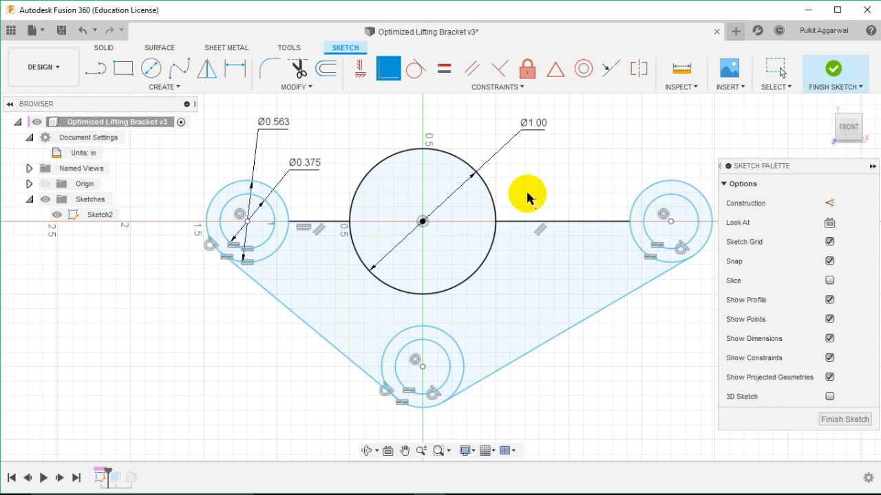
{"action": "key", "text": "Escape"}
Constrain the centre points of the left and right pairs to be horizontally aligned with the centre circle's centre
{"action": "scroll", "coordinate": [276, 346], "scroll_direction": "down", "scroll_amount": 2}
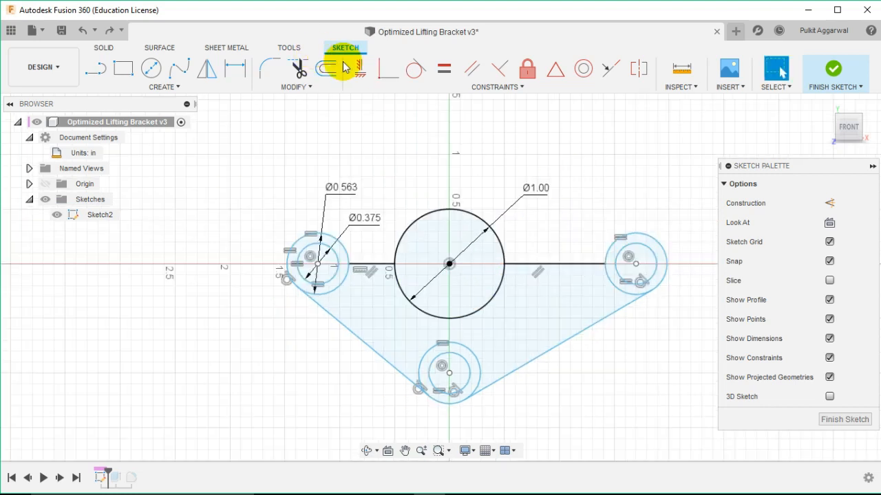
{"action": "left_click", "coordinate": [361, 69]}
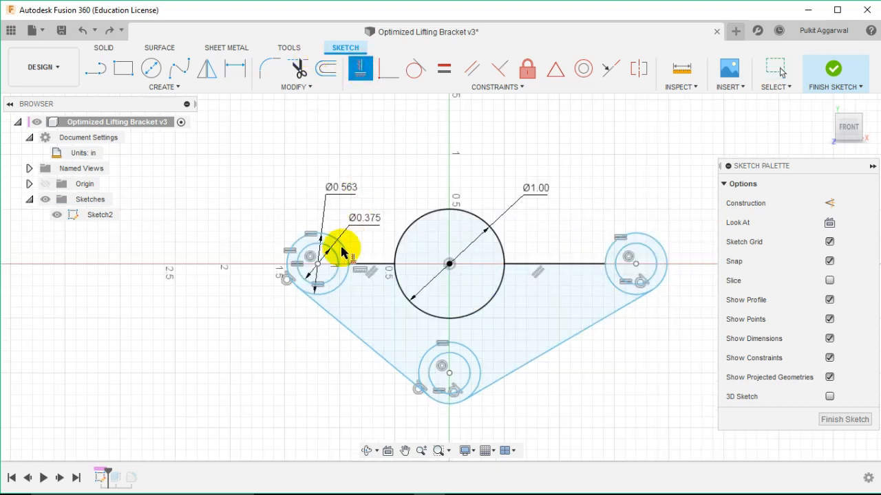
{"action": "scroll", "coordinate": [332, 263], "scroll_direction": "up", "scroll_amount": 3}
{"action": "left_click", "coordinate": [300, 270]}
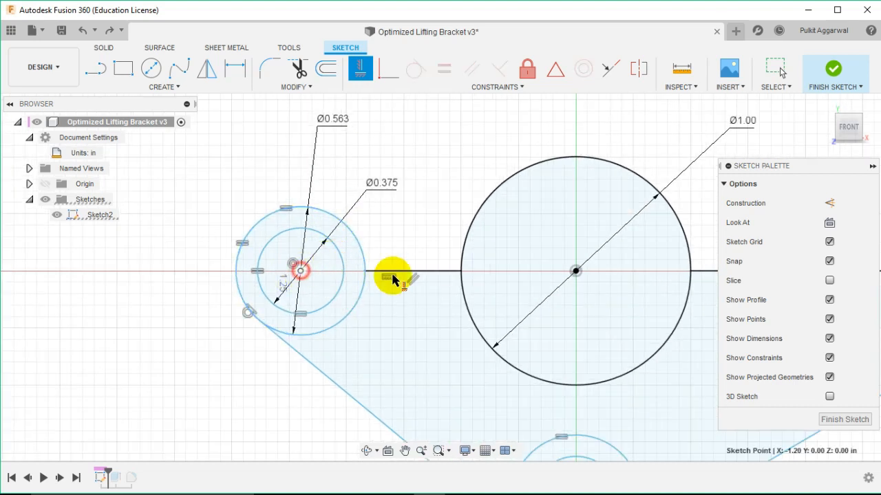
{"action": "left_click", "coordinate": [576, 270]}
{"action": "middle_click_drag", "start_coordinate": [475, 235], "coordinate": [284, 192]}
{"action": "middle_click_drag", "start_coordinate": [599, 232], "coordinate": [452, 232]}
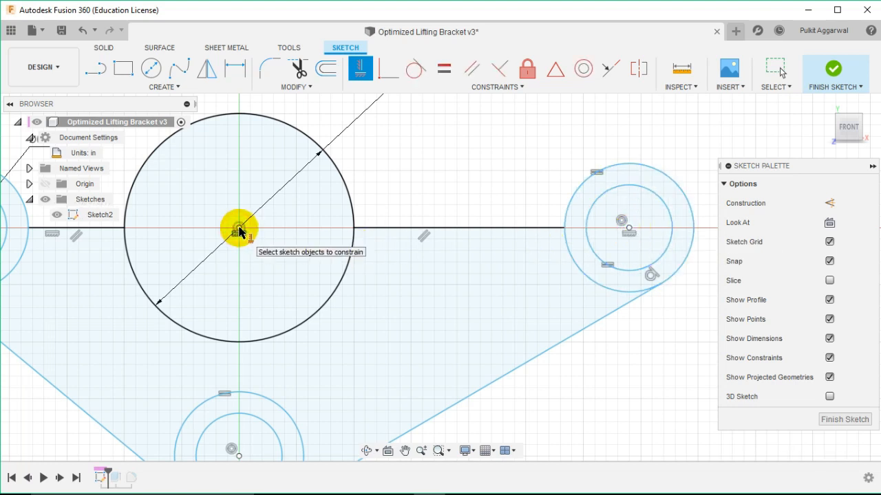
Constrain the lower pair's centre point to be vertically aligned with the centre circle's centre
{"action": "scroll", "coordinate": [488, 289], "scroll_direction": "down", "scroll_amount": 2}
{"action": "middle_click_drag", "start_coordinate": [438, 283], "coordinate": [503, 228]}
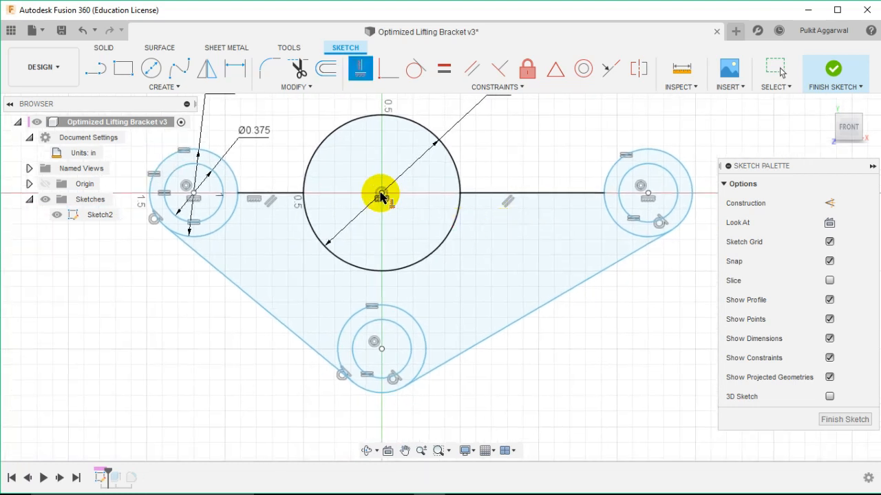
{"action": "left_click", "coordinate": [381, 194]}
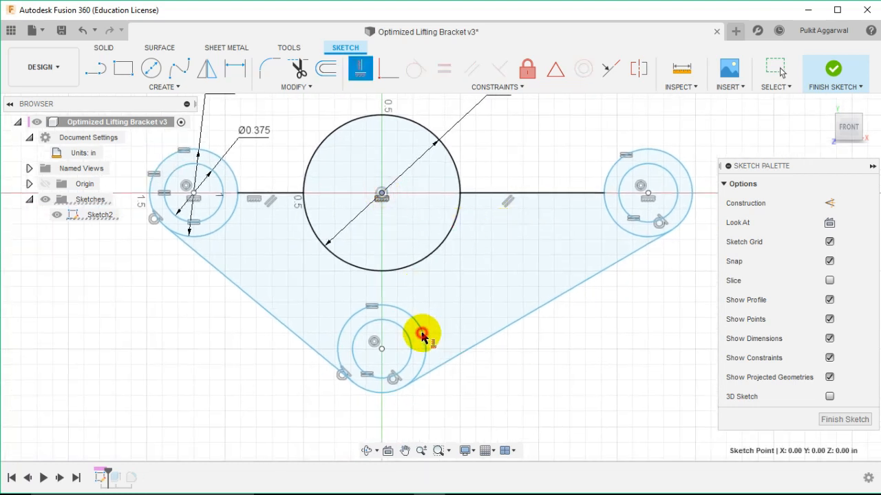
{"action": "left_click", "coordinate": [382, 349]}
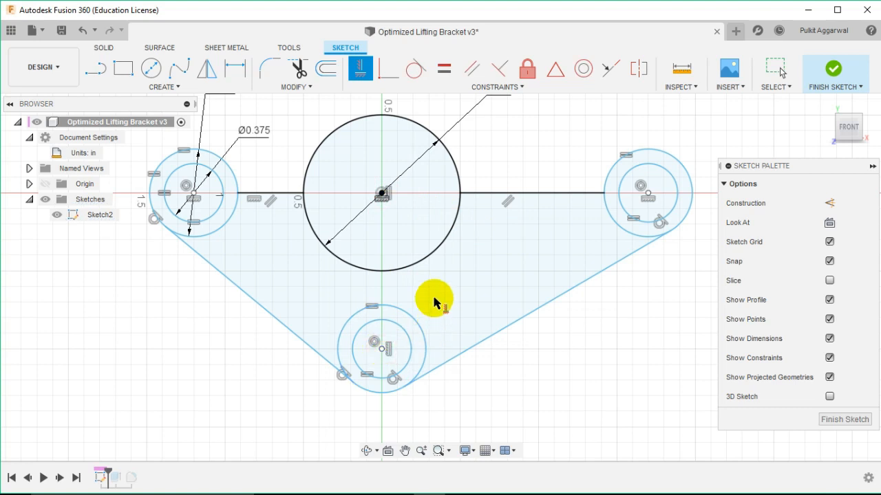
{"action": "scroll", "coordinate": [434, 308], "scroll_direction": "down", "scroll_amount": 2}
{"action": "key", "text": "Escape"}
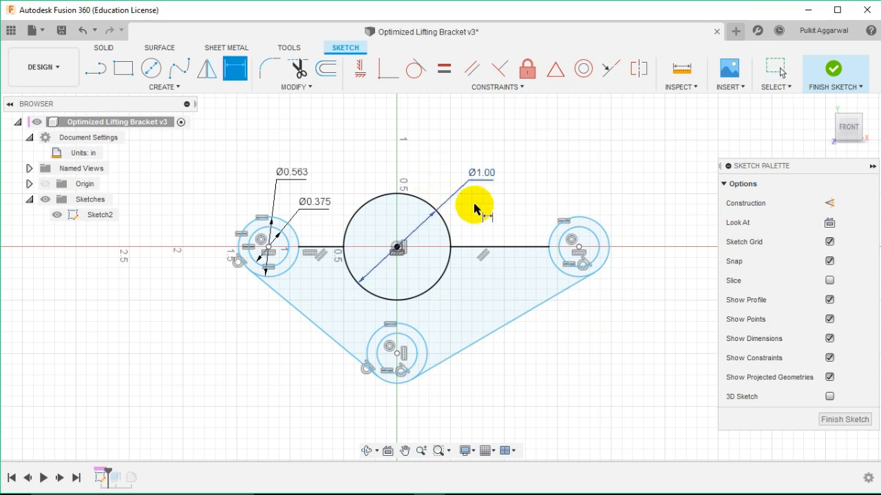
Dimension the horizontal distance from the centre circle's centre to the right pair's centre as 1.5 in
{"action": "key", "text": "d"}
{"action": "left_click", "coordinate": [397, 248]}
{"action": "left_click", "coordinate": [578, 246]}
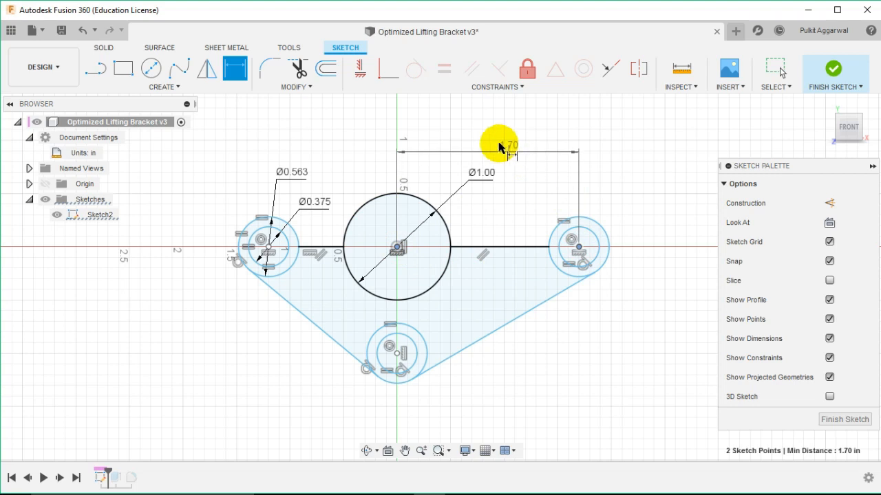
{"action": "left_click", "coordinate": [494, 146]}
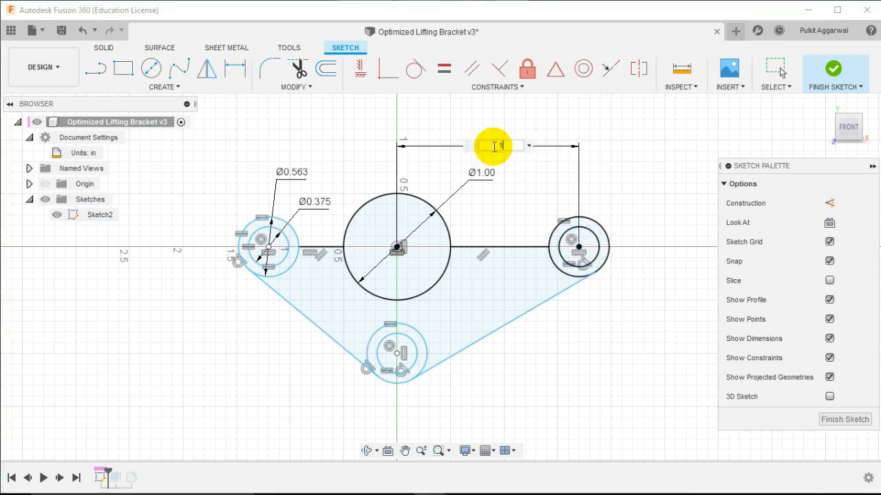
{"action": "type", "text": "1.5"}
{"action": "key", "text": "Return"}
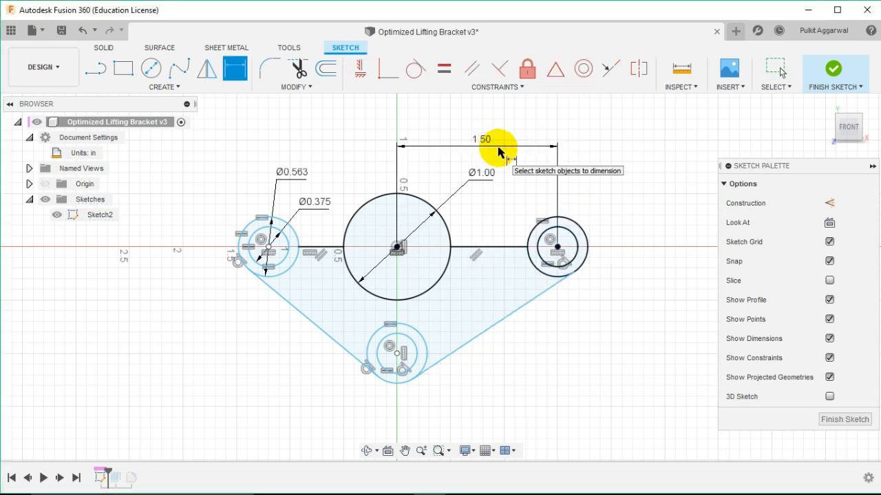
Dimension the horizontal distance from the left pair's centre to the centre circle's centre, linking it to the right-hand distance d16
{"action": "left_click", "coordinate": [268, 246]}
{"action": "left_click", "coordinate": [397, 247]}
{"action": "left_click", "coordinate": [310, 148]}
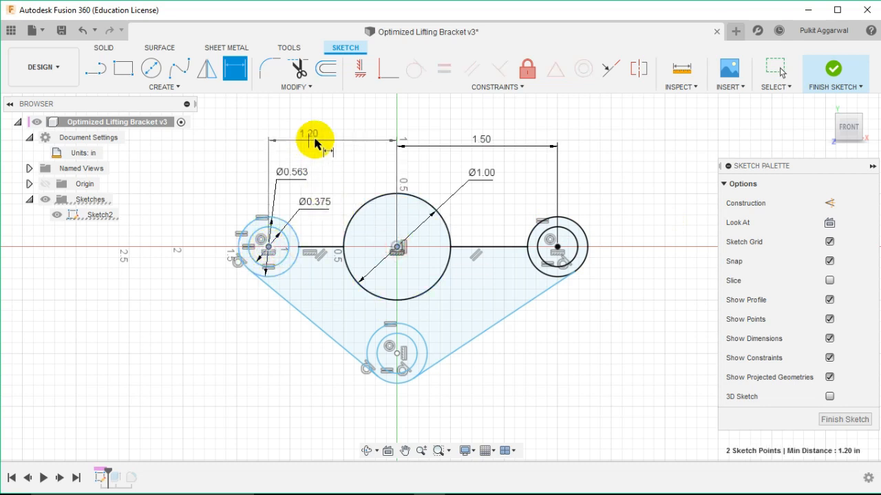
{"action": "left_click", "coordinate": [329, 139]}
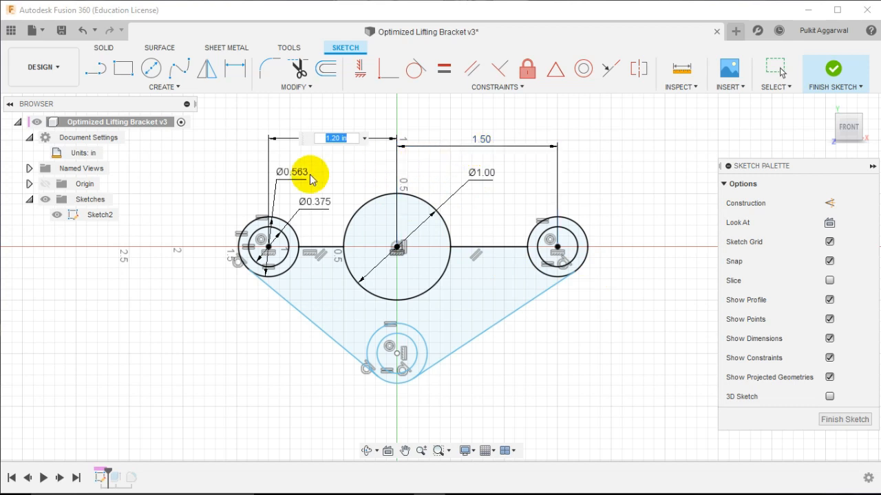
{"action": "left_click", "coordinate": [491, 146]}
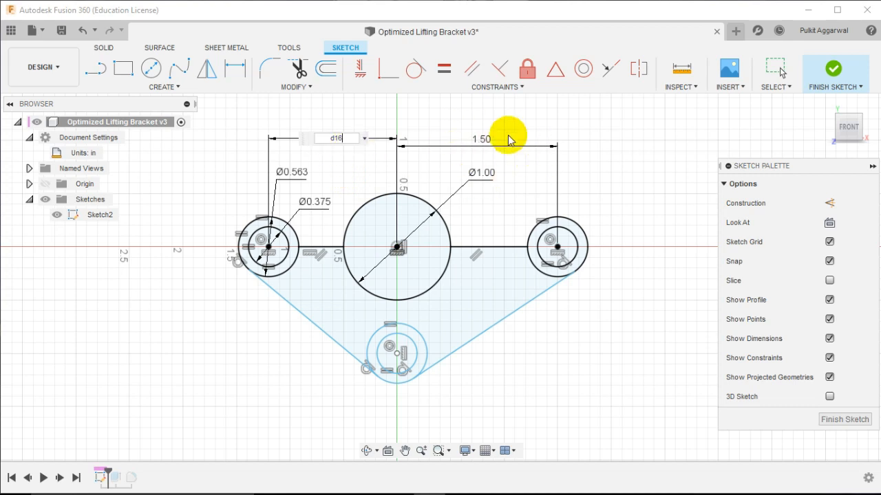
{"action": "key", "text": "Return"}
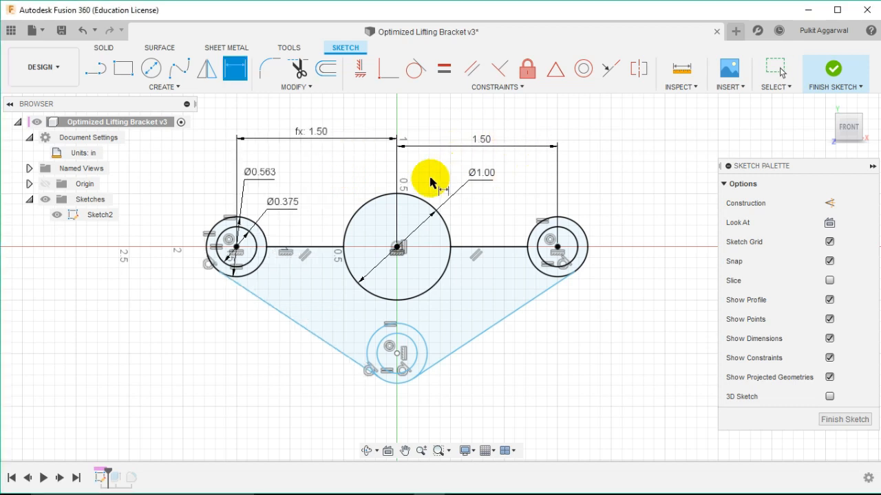
Dimension the vertical distance between the centre circle's and lower pair's centres, linking it to d16, and finish the sketch
{"action": "left_click", "coordinate": [499, 148]}
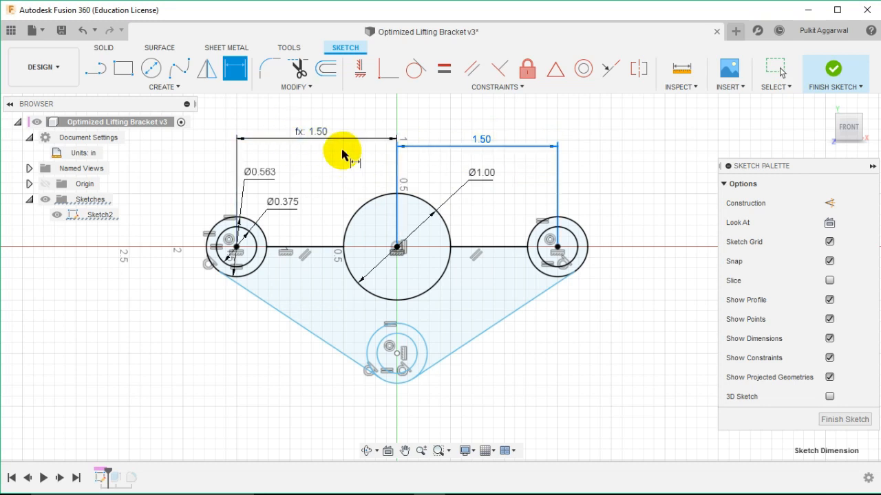
{"action": "left_click", "coordinate": [403, 350]}
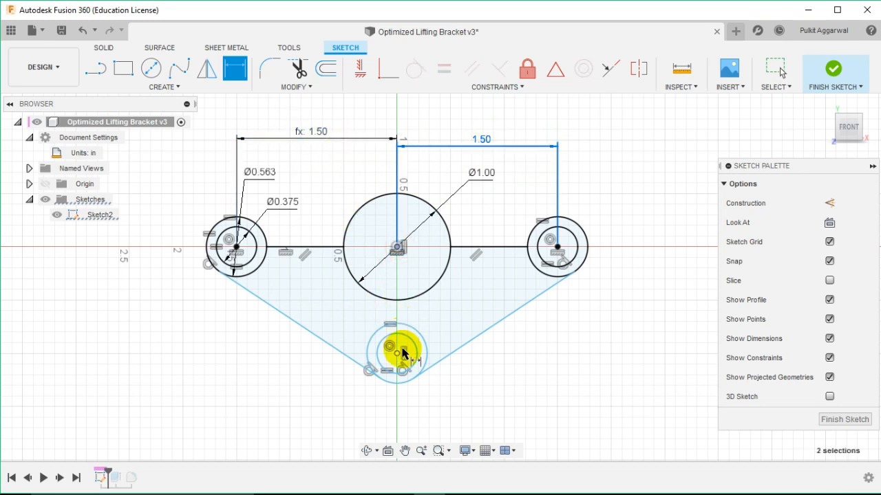
{"action": "left_click", "coordinate": [479, 302]}
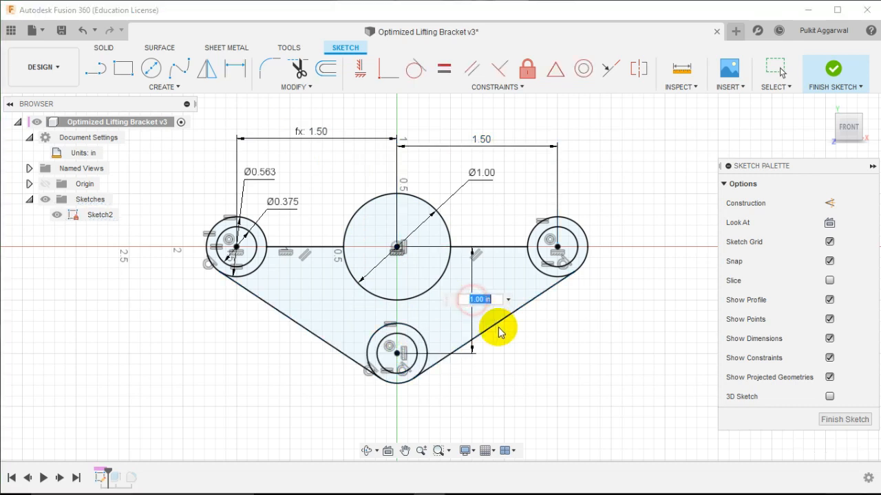
{"action": "left_click", "coordinate": [481, 141]}
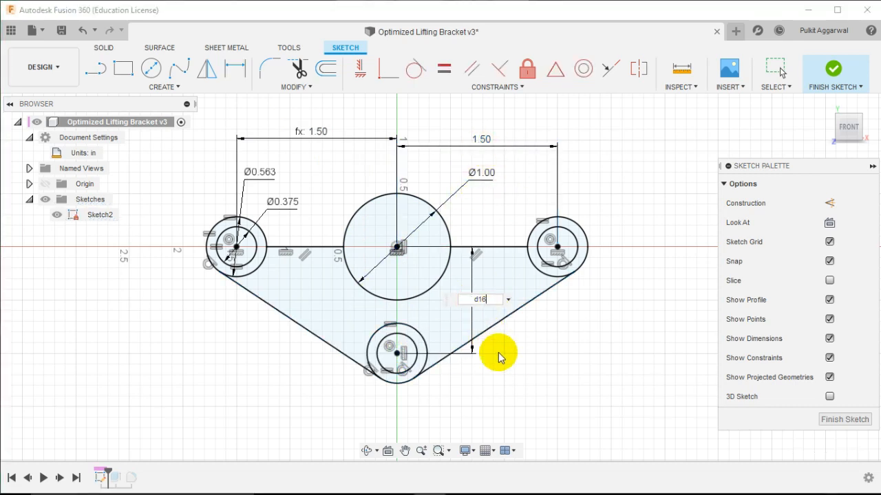
{"action": "key", "text": "Return"}
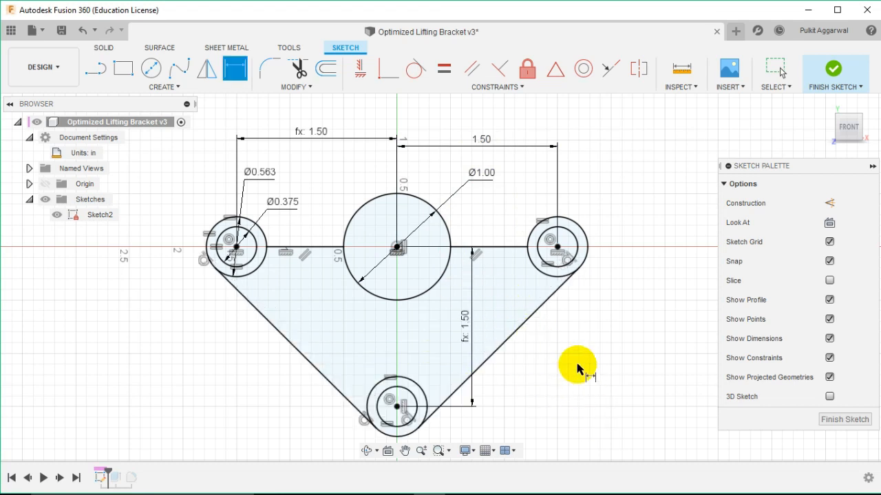
{"action": "left_click", "coordinate": [842, 77]}
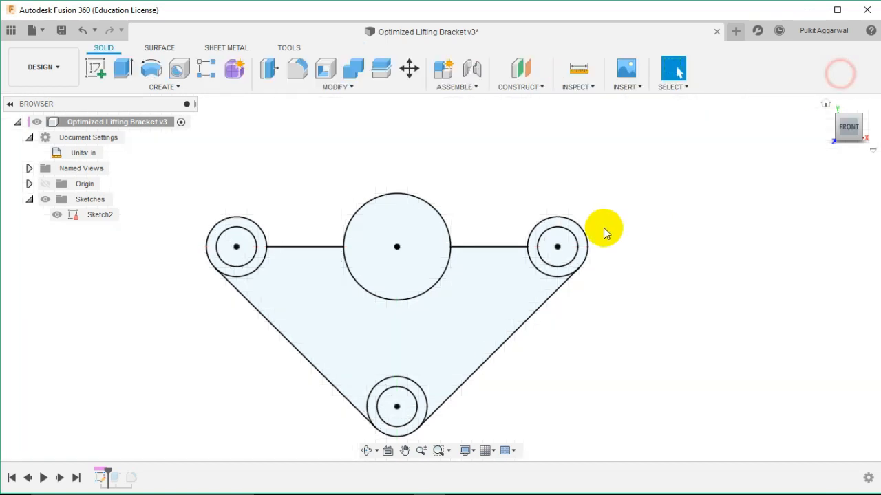
{"action": "middle_click_drag", "start_coordinate": [676, 267], "coordinate": [642, 275], "text": "shift"}
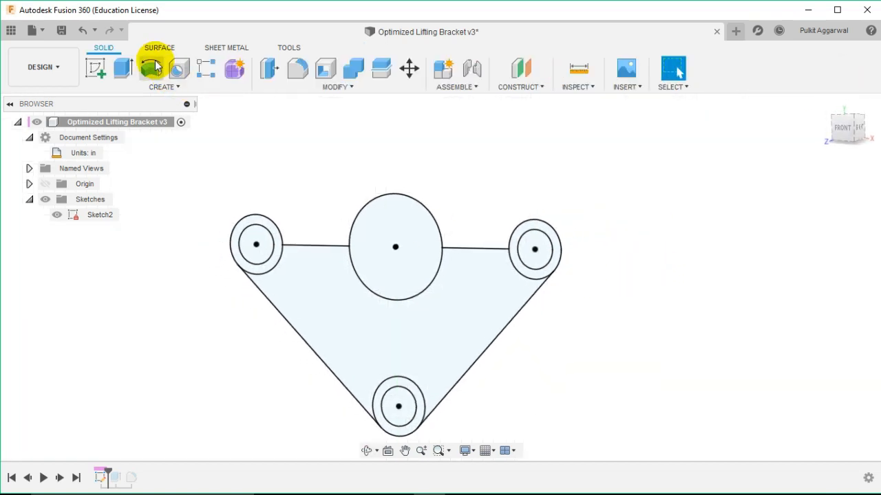
{"action": "left_click", "coordinate": [123, 67]}
{"action": "left_click", "coordinate": [417, 361]}
{"action": "left_click", "coordinate": [526, 262]}
{"action": "left_click", "coordinate": [256, 265]}
{"action": "left_click", "coordinate": [387, 388]}
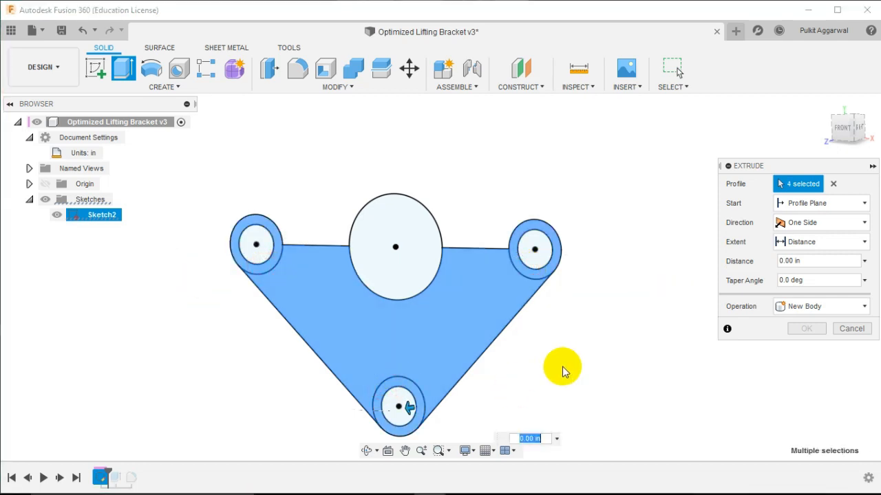
{"action": "middle_click_drag", "start_coordinate": [562, 368], "coordinate": [580, 374], "text": "shift"}
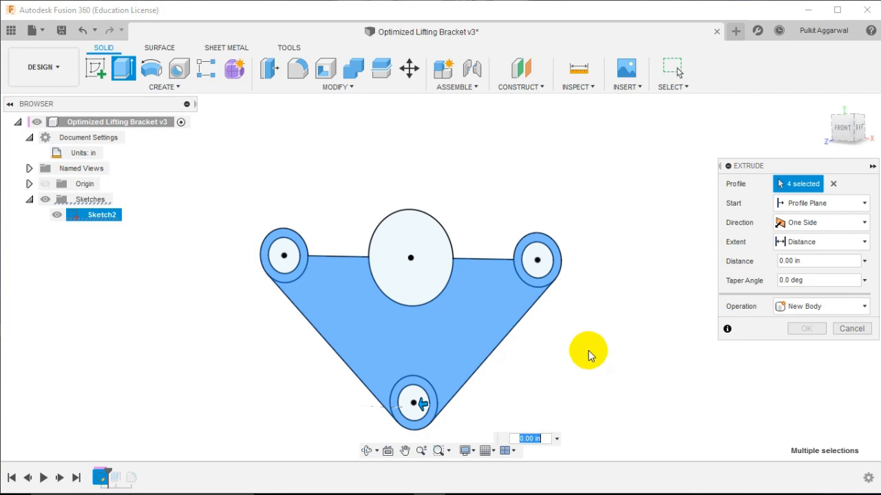
{"action": "key", "text": "Escape"}
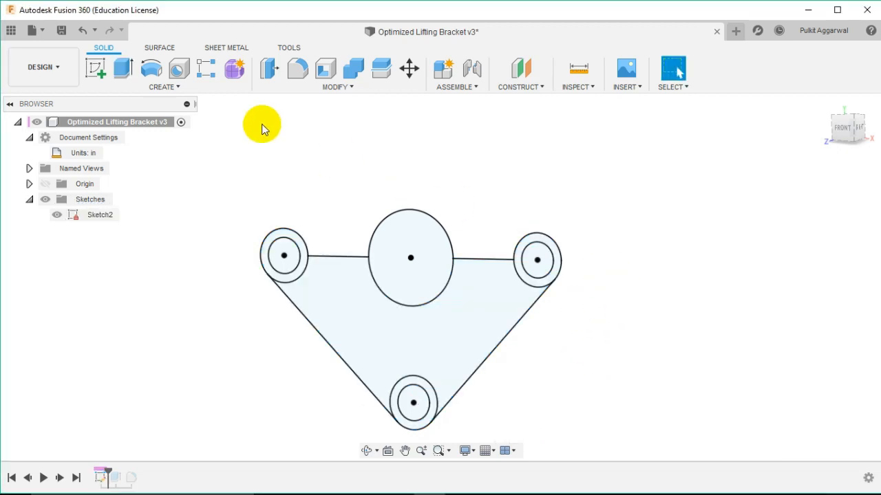
Extrude the central plate profile and the three rings around the holes symmetrically as a new body, 0.5 in whole length
{"action": "left_click", "coordinate": [123, 68]}
{"action": "left_click", "coordinate": [386, 311]}
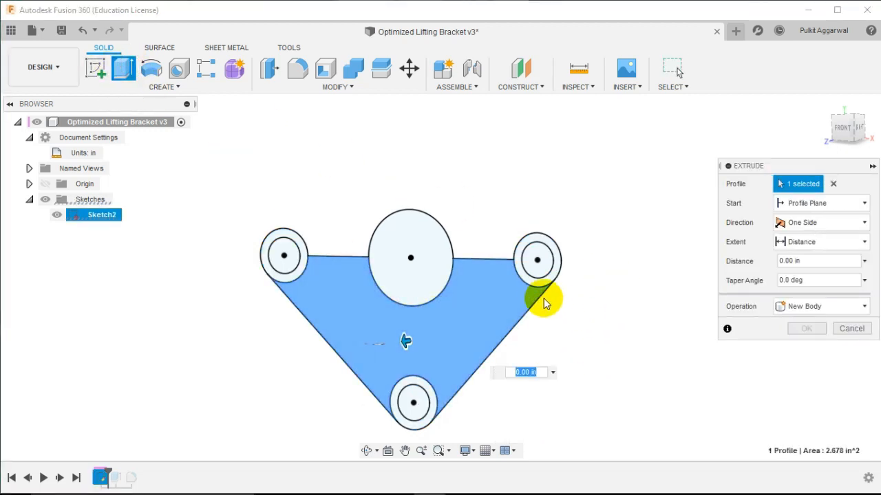
{"action": "scroll", "coordinate": [537, 289], "scroll_direction": "up", "scroll_amount": 3}
{"action": "left_click", "coordinate": [528, 275]}
{"action": "left_click", "coordinate": [173, 256]}
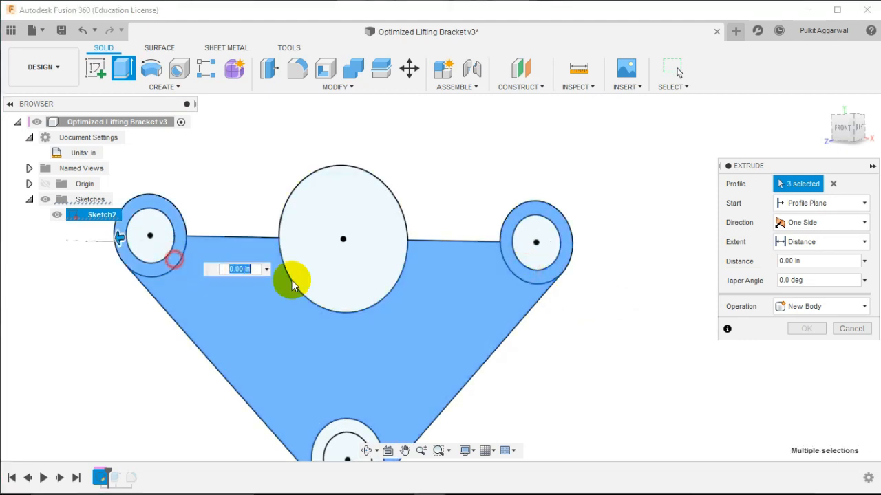
{"action": "middle_click_drag", "start_coordinate": [291, 282], "coordinate": [340, 191]}
{"action": "left_click", "coordinate": [371, 322]}
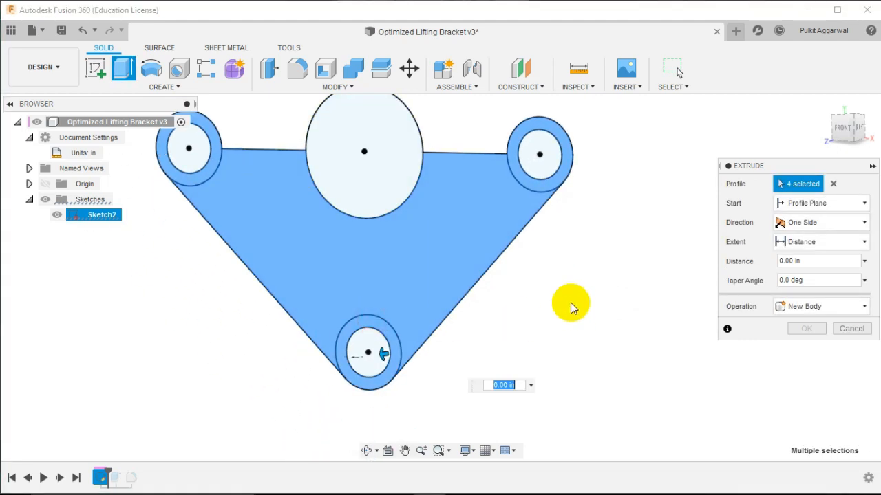
{"action": "scroll", "coordinate": [571, 301], "scroll_direction": "down", "scroll_amount": 2}
{"action": "left_click", "coordinate": [814, 229]}
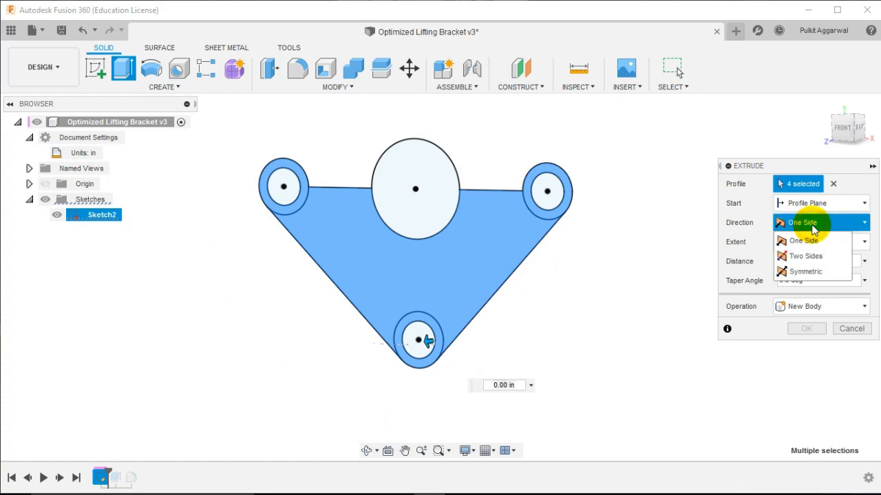
{"action": "left_click", "coordinate": [806, 271]}
{"action": "left_click", "coordinate": [802, 261]}
{"action": "left_click", "coordinate": [824, 282]}
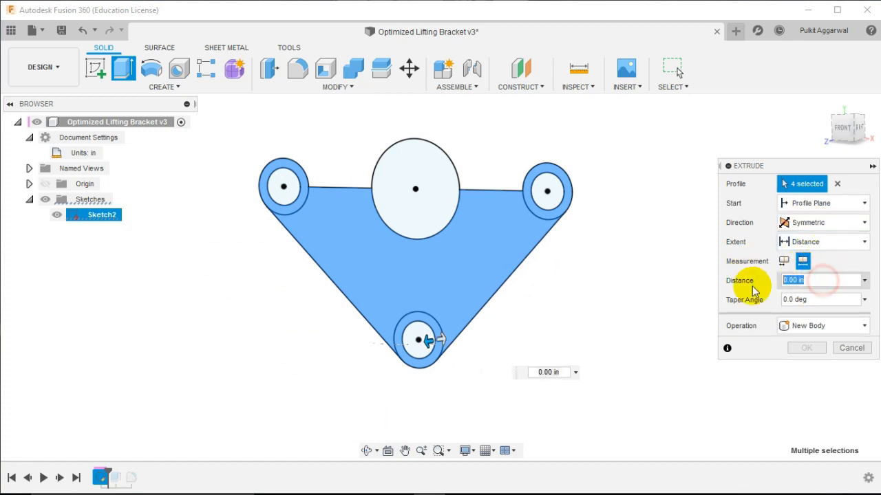
{"action": "type", "text": "0.5"}
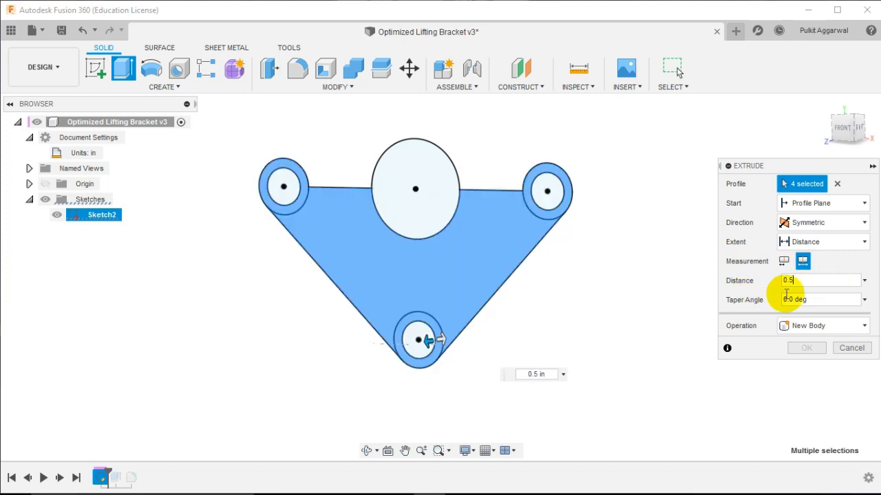
{"action": "left_click", "coordinate": [807, 348]}
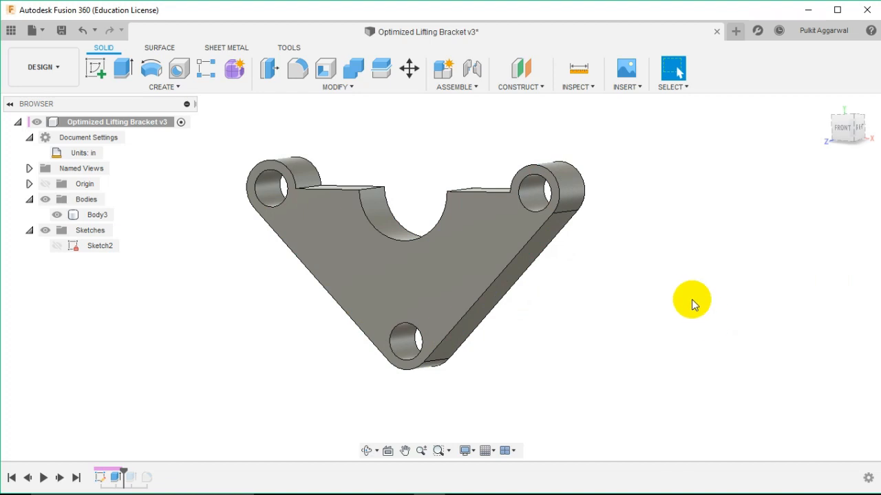
Fillet the four edges where the upper flats meet the two bosses and the central arc with a 0.25 in radius
{"action": "middle_click_drag", "start_coordinate": [673, 280], "coordinate": [649, 274], "text": "shift"}
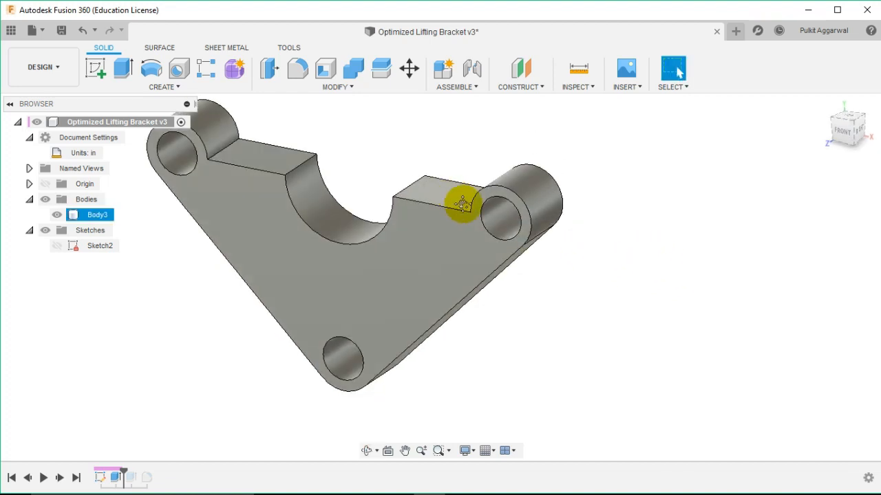
{"action": "middle_click_drag", "start_coordinate": [464, 204], "coordinate": [546, 260]}
{"action": "left_click", "coordinate": [309, 203]}
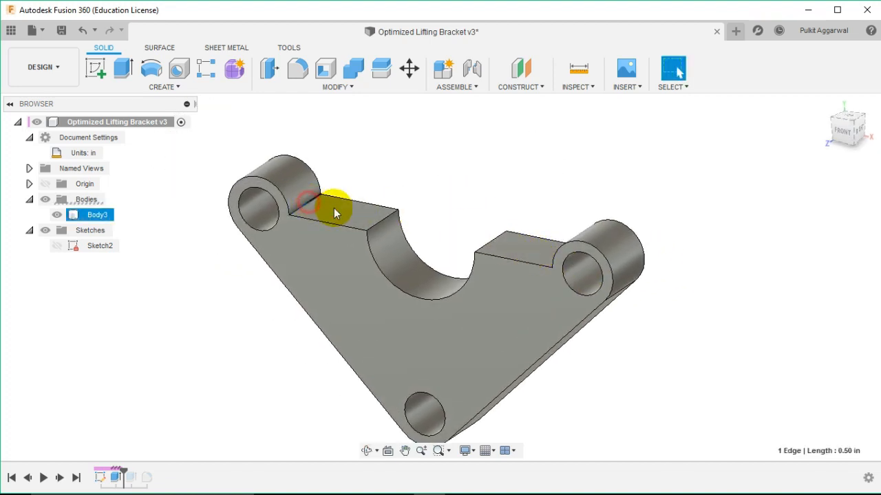
{"action": "left_click", "coordinate": [299, 71]}
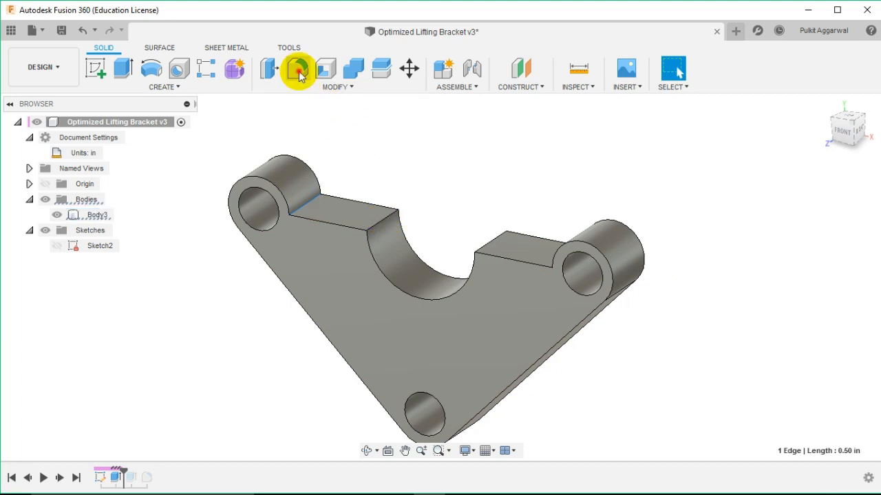
{"action": "left_click", "coordinate": [377, 222]}
{"action": "middle_click_drag", "start_coordinate": [377, 222], "coordinate": [515, 261], "text": "shift"}
{"action": "left_click", "coordinate": [515, 242]}
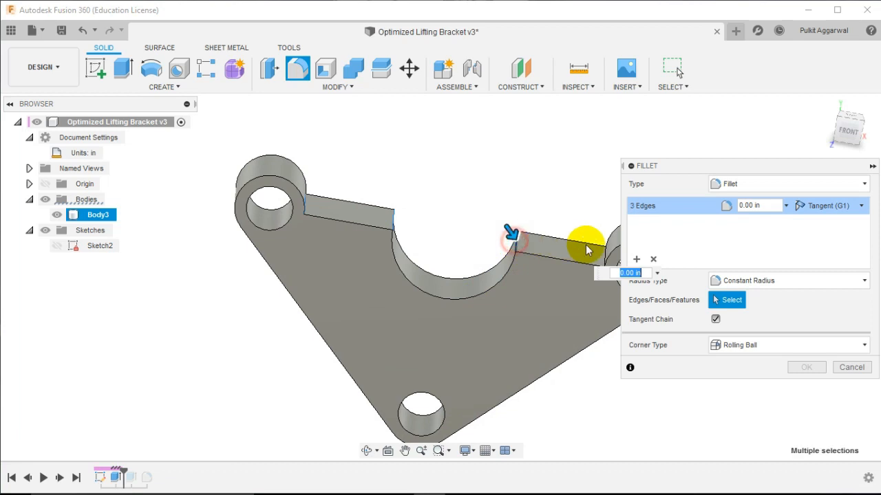
{"action": "middle_click_drag", "start_coordinate": [602, 258], "coordinate": [609, 260], "text": "shift"}
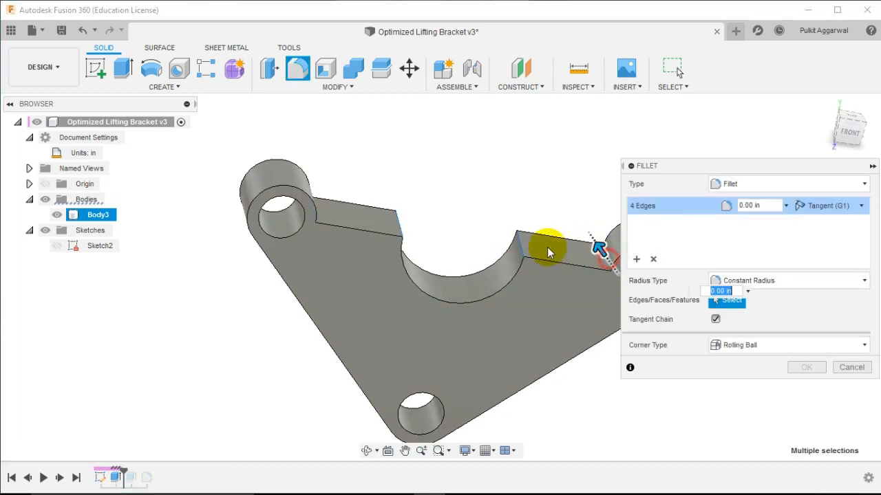
{"action": "left_click", "coordinate": [544, 246]}
{"action": "middle_click_drag", "start_coordinate": [544, 245], "coordinate": [472, 221], "text": "shift"}
{"action": "middle_click_drag", "start_coordinate": [443, 186], "coordinate": [415, 181], "text": "shift"}
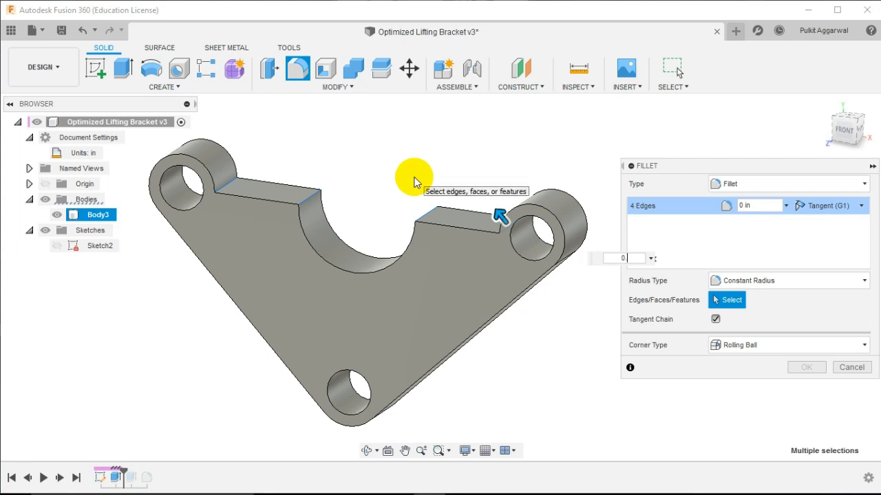
{"action": "key", "text": "Return"}
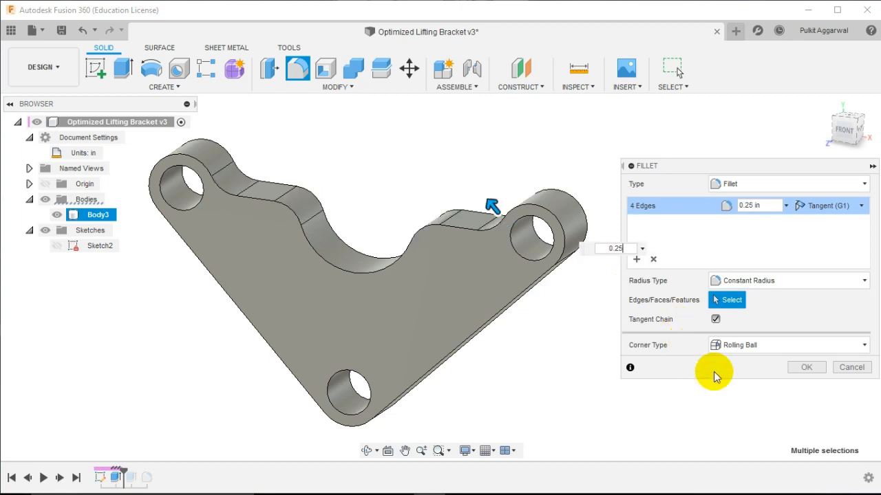
{"action": "left_click", "coordinate": [805, 369]}
Switch to the Simulation workspace and create a new Shape Optimization study for the bracket
{"action": "middle_click_drag", "start_coordinate": [699, 326], "coordinate": [786, 298], "text": "shift"}
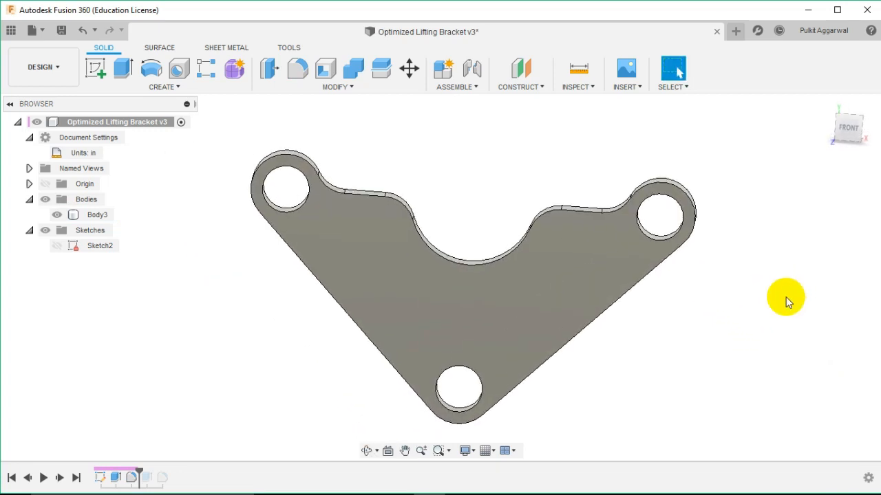
{"action": "left_click", "coordinate": [69, 66]}
{"action": "left_click", "coordinate": [21, 191]}
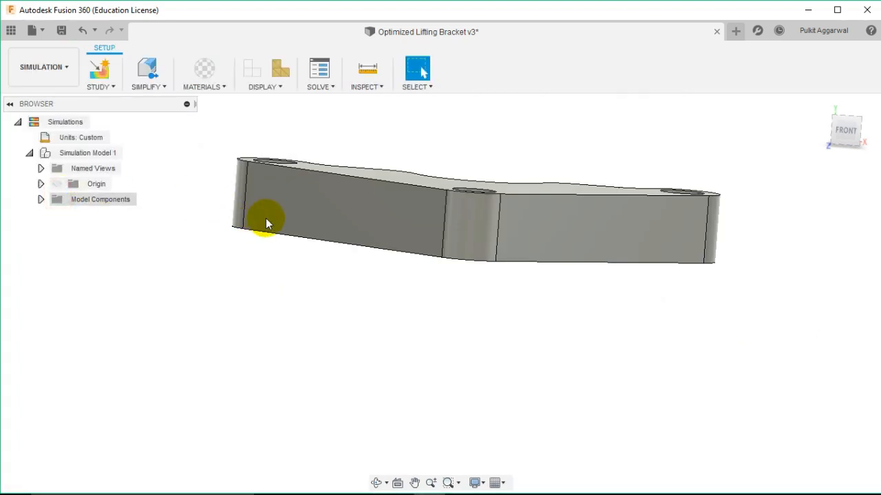
{"action": "left_click", "coordinate": [193, 333]}
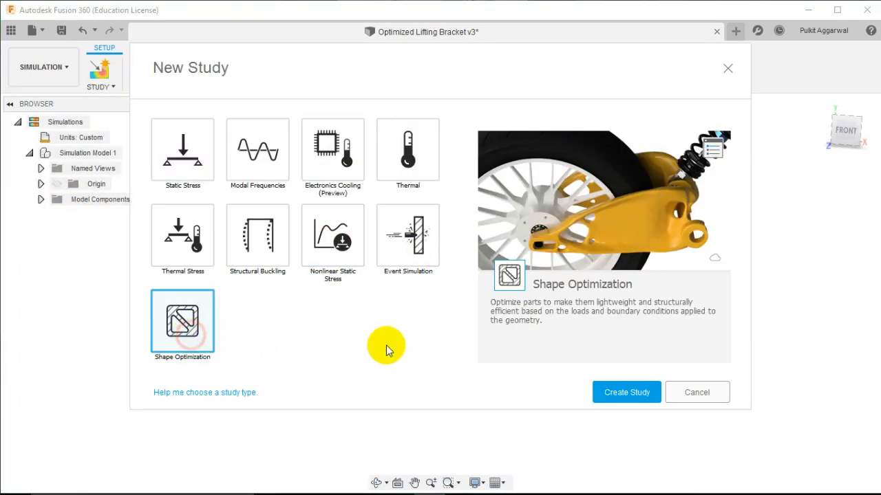
{"action": "left_click", "coordinate": [622, 392]}
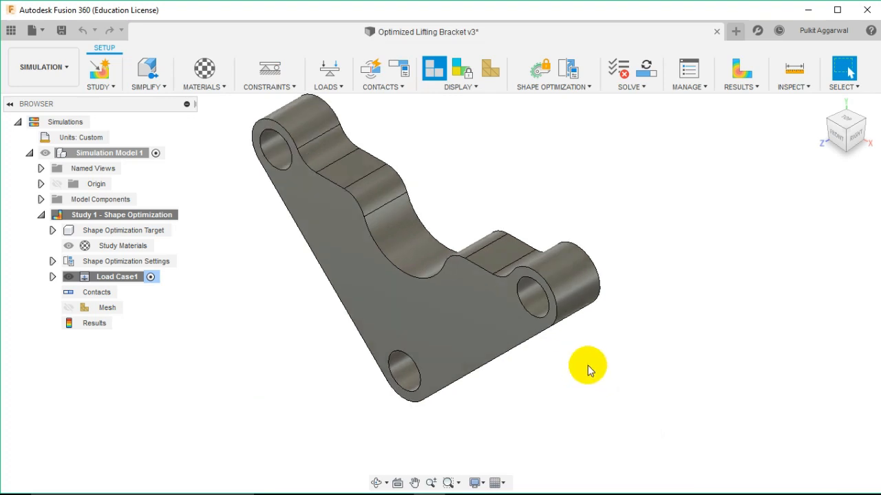
Apply a Fixed structural constraint along Ux, Uy and Uz to the inner face of the lower hole
{"action": "middle_click_drag", "start_coordinate": [588, 365], "coordinate": [631, 380]}
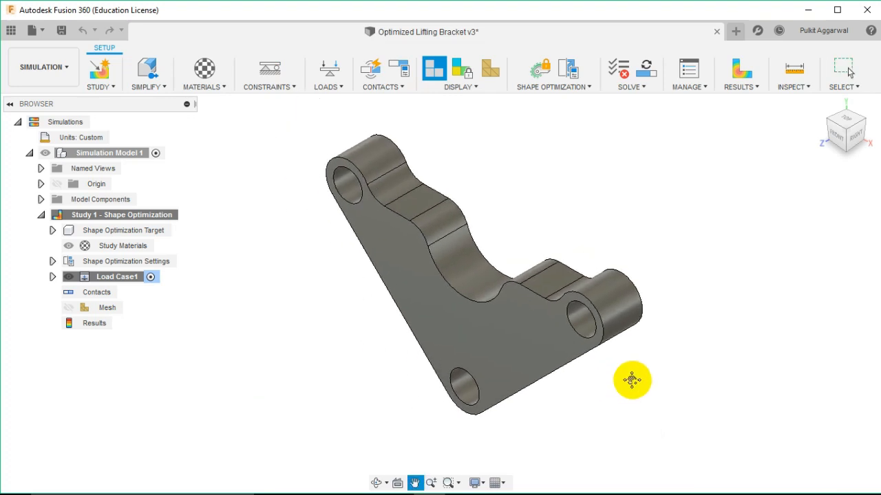
{"action": "left_click", "coordinate": [275, 94]}
{"action": "left_click", "coordinate": [278, 102]}
{"action": "middle_click_drag", "start_coordinate": [586, 216], "coordinate": [549, 267], "text": "shift"}
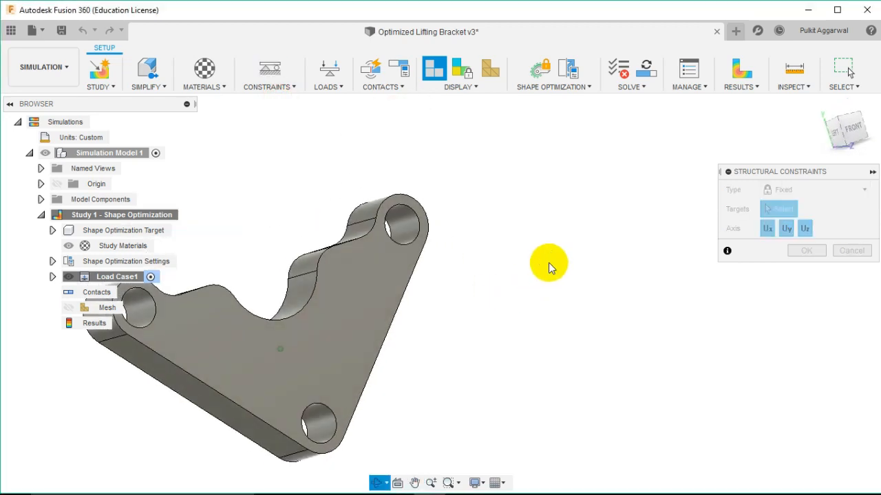
{"action": "left_click", "coordinate": [323, 431]}
{"action": "middle_click_drag", "start_coordinate": [485, 346], "coordinate": [625, 340]}
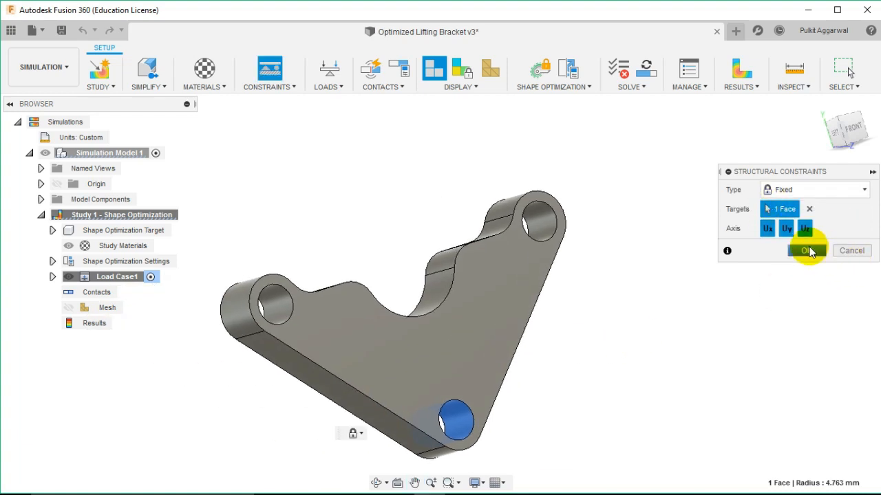
{"action": "left_click", "coordinate": [807, 250]}
Add a structural force load acting on the inner faces of the two upper holes
{"action": "middle_click_drag", "start_coordinate": [715, 282], "coordinate": [658, 284], "text": "shift"}
{"action": "left_click", "coordinate": [332, 71]}
{"action": "middle_click_drag", "start_coordinate": [385, 213], "coordinate": [440, 238]}
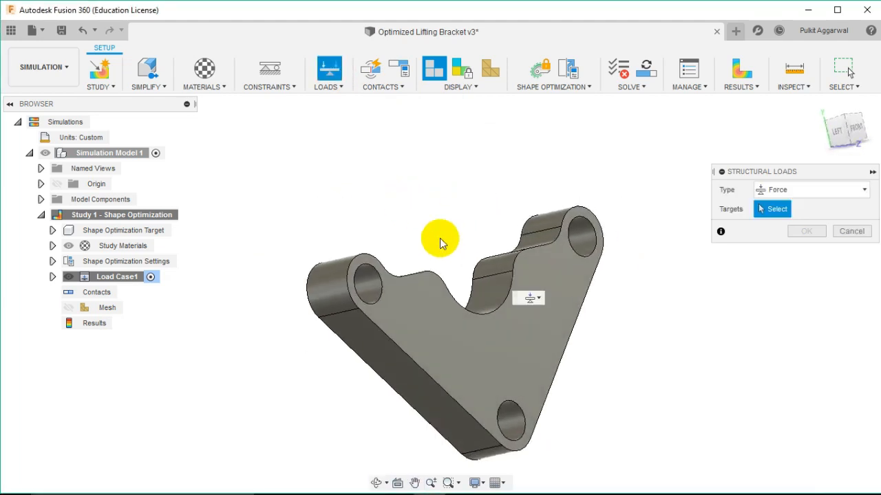
{"action": "left_click", "coordinate": [364, 288]}
{"action": "middle_click_drag", "start_coordinate": [472, 285], "coordinate": [650, 265], "text": "shift"}
{"action": "left_click", "coordinate": [650, 265]}
{"action": "middle_click_drag", "start_coordinate": [557, 202], "coordinate": [474, 186], "text": "shift"}
Set the force load's units to lbforce and its magnitude to 250, and complete the load
{"action": "left_click", "coordinate": [783, 390]}
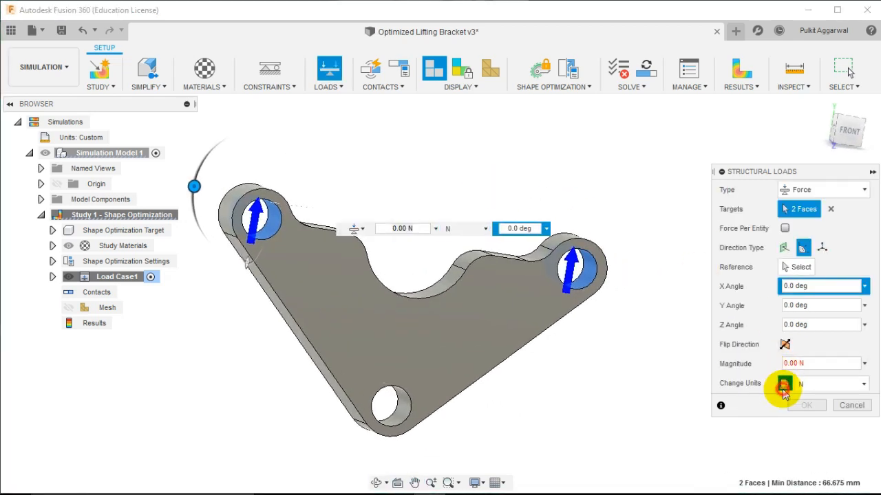
{"action": "left_click", "coordinate": [815, 388]}
{"action": "left_click", "coordinate": [766, 416]}
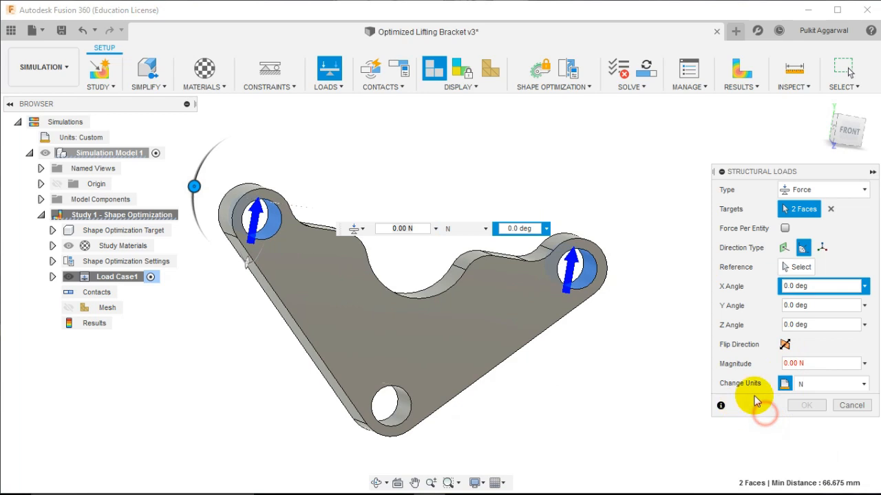
{"action": "left_click", "coordinate": [812, 386]}
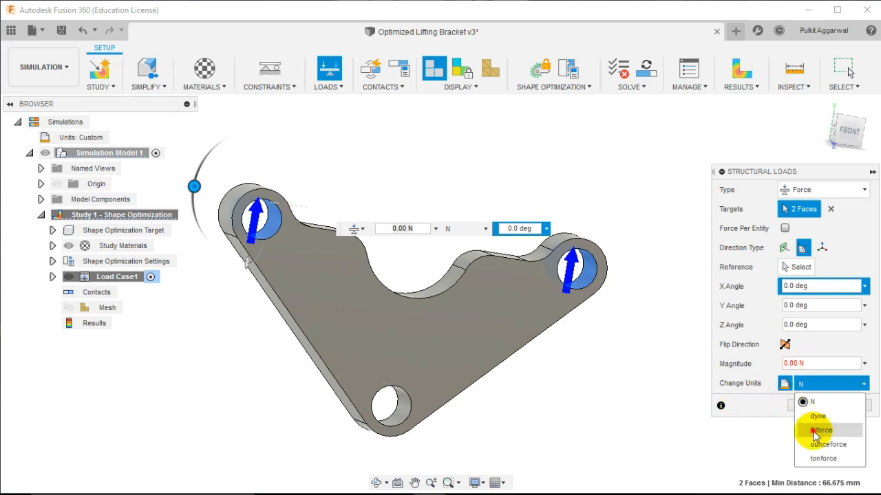
{"action": "left_click", "coordinate": [816, 432]}
{"action": "left_click", "coordinate": [831, 362]}
{"action": "left_click_drag", "start_coordinate": [788, 364], "coordinate": [758, 366]}
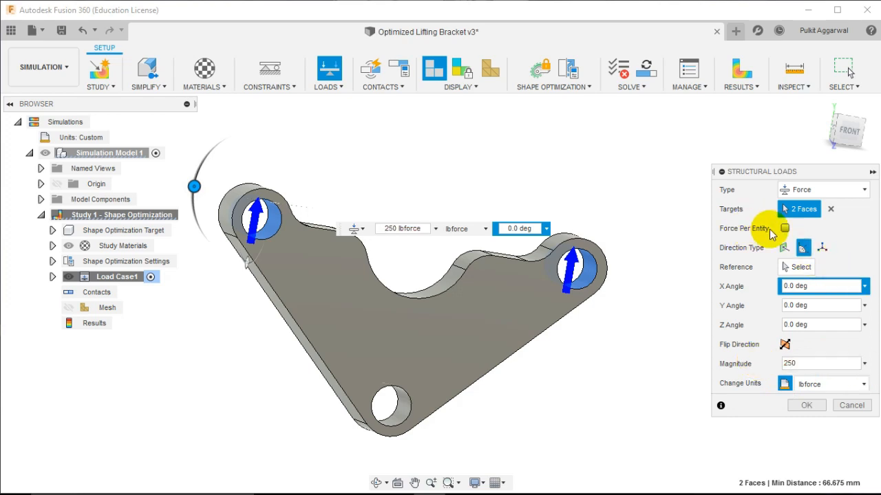
{"action": "left_click", "coordinate": [806, 406]}
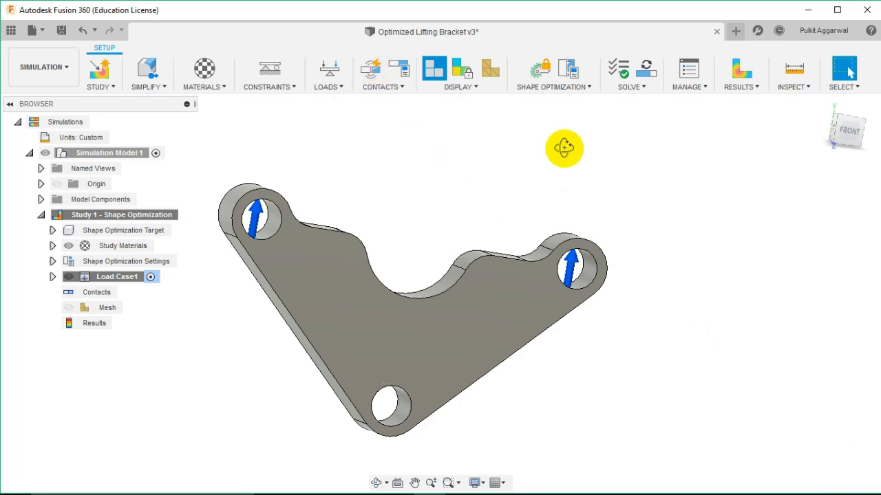
Add a cylindrical preserve region around the upper-left hole and set its boundary radius to 8 mm
{"action": "left_click_drag", "start_coordinate": [564, 148], "coordinate": [560, 99]}
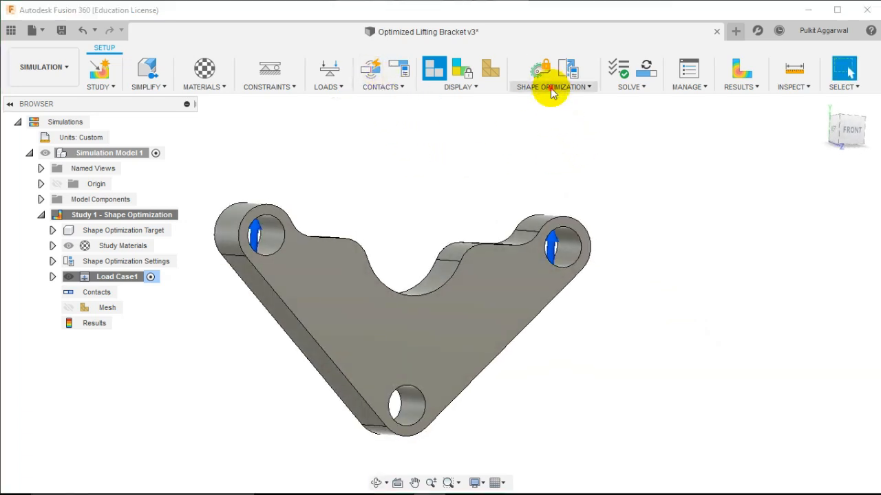
{"action": "left_click", "coordinate": [553, 88]}
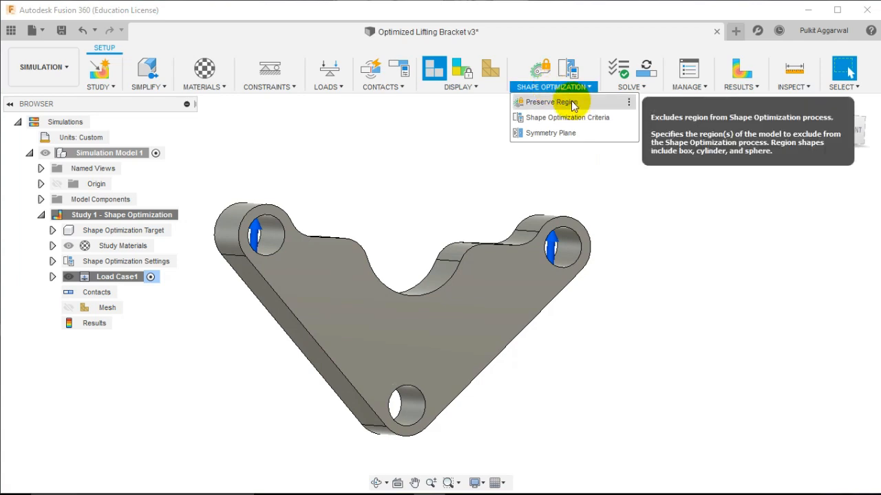
{"action": "left_click", "coordinate": [572, 103]}
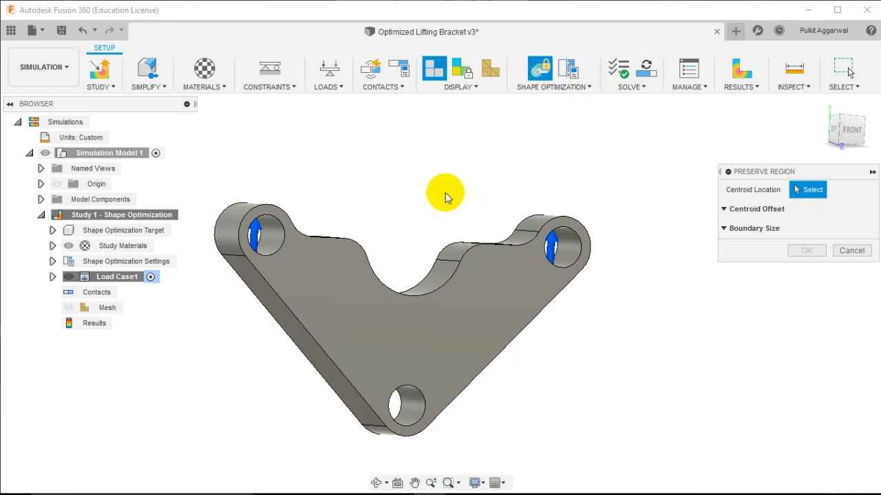
{"action": "middle_click_drag", "start_coordinate": [363, 202], "coordinate": [386, 201]}
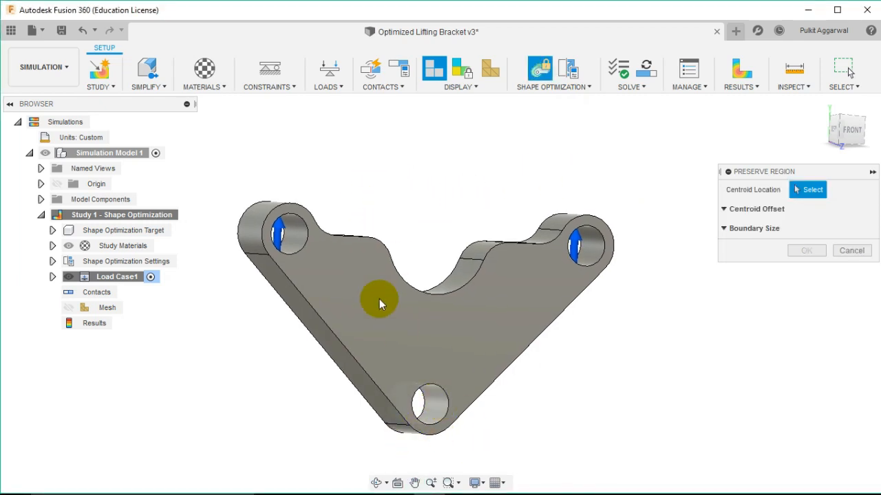
{"action": "left_click", "coordinate": [291, 232]}
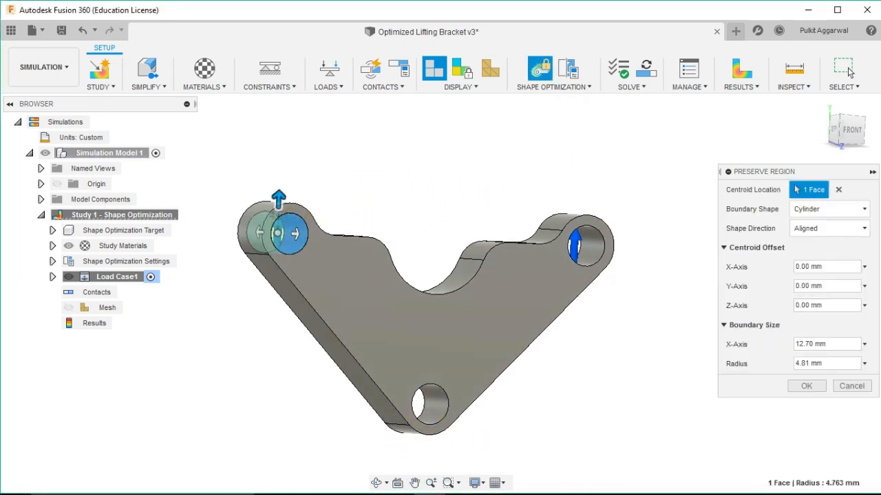
{"action": "left_click_drag", "start_coordinate": [839, 360], "coordinate": [749, 370]}
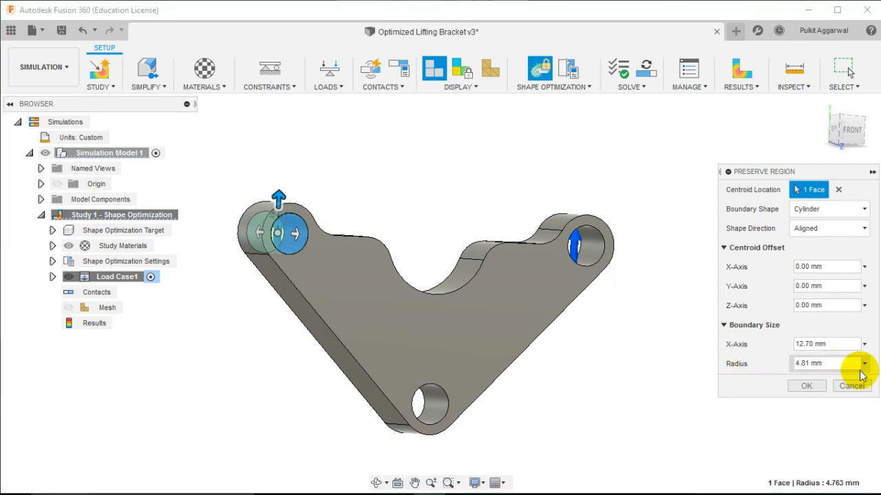
{"action": "left_click_drag", "start_coordinate": [832, 365], "coordinate": [772, 366]}
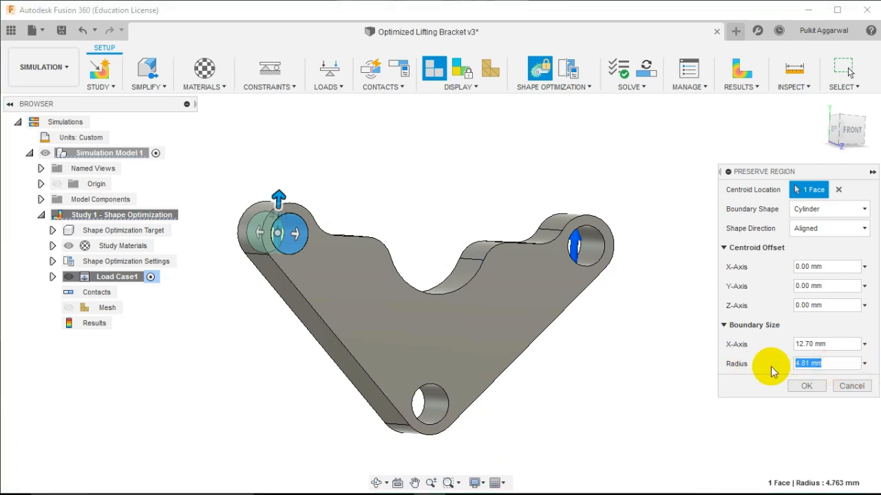
{"action": "type", "text": "8"}
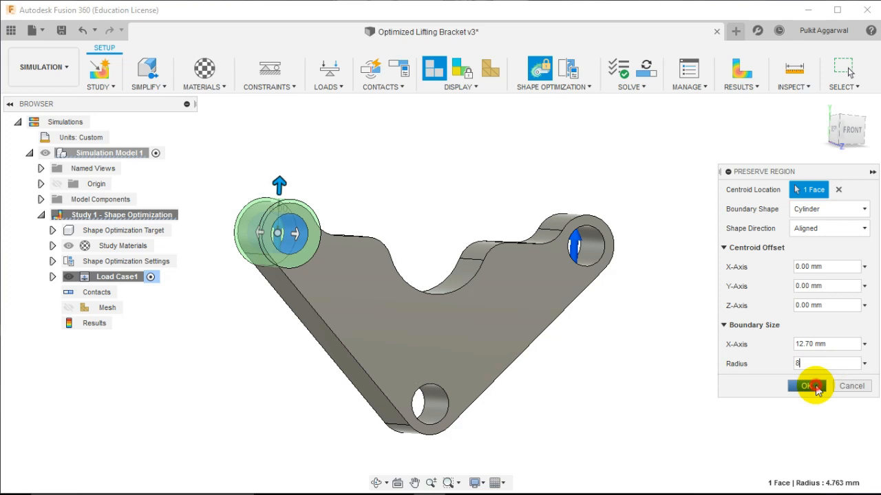
{"action": "left_click", "coordinate": [812, 386]}
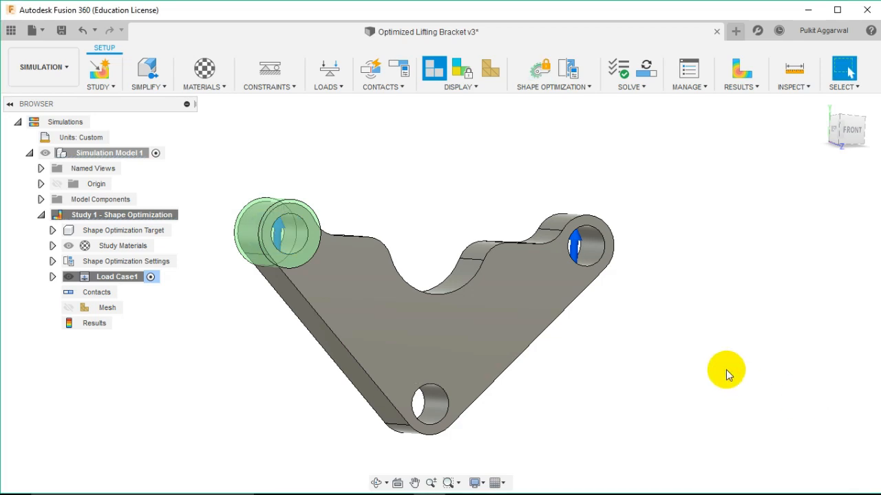
Add a second cylindrical preserve region around the upper-right hole with a boundary radius of 8 mm
{"action": "right_click", "coordinate": [694, 324]}
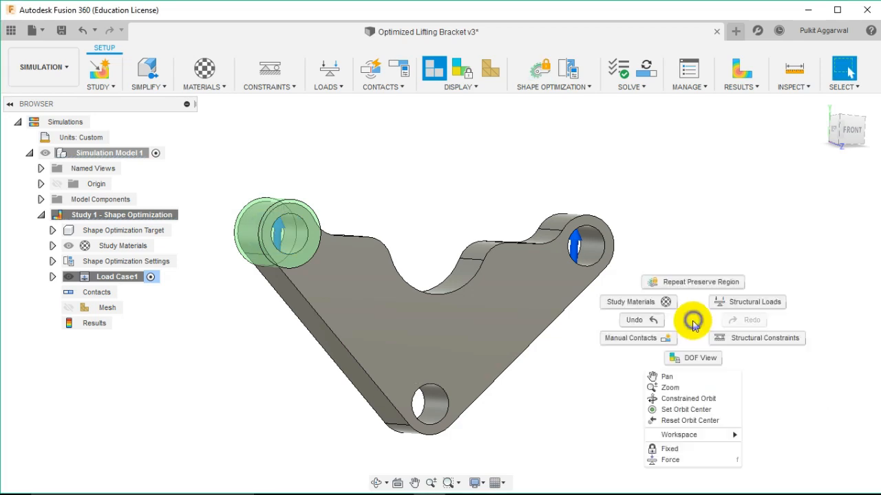
{"action": "left_click", "coordinate": [692, 282]}
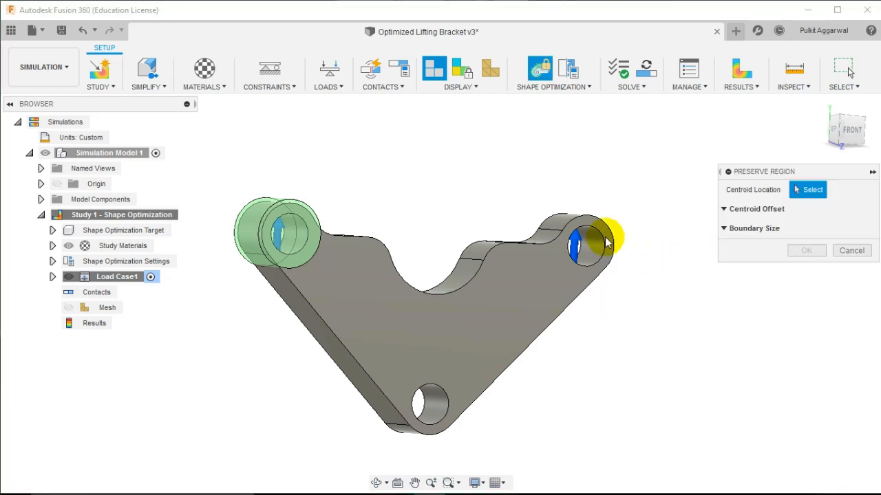
{"action": "left_click", "coordinate": [577, 247]}
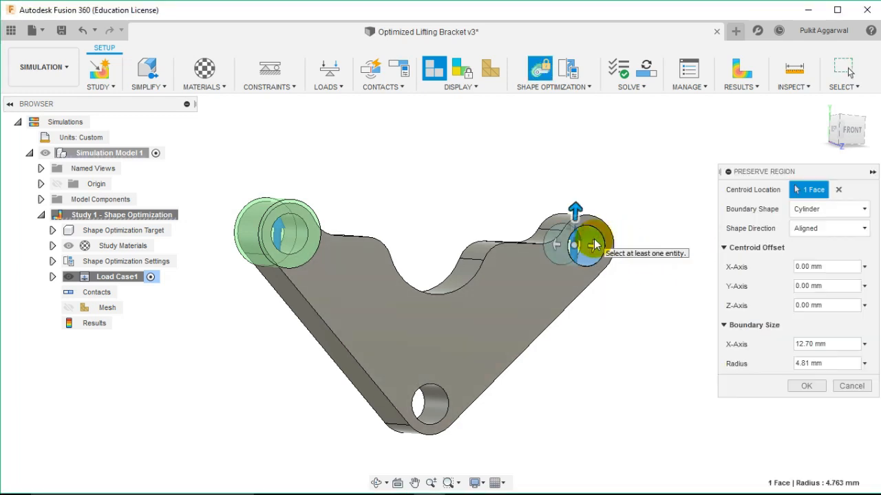
{"action": "left_click", "coordinate": [828, 363]}
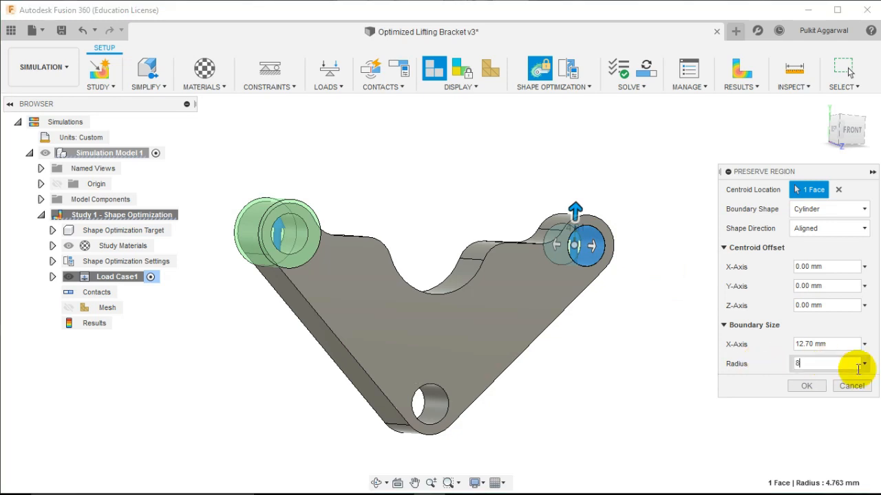
{"action": "left_click", "coordinate": [805, 385]}
Add a third cylindrical preserve region around the lower hole, using the same 8 mm radius as the upper regions
{"action": "right_click", "coordinate": [669, 346]}
{"action": "left_click", "coordinate": [671, 308]}
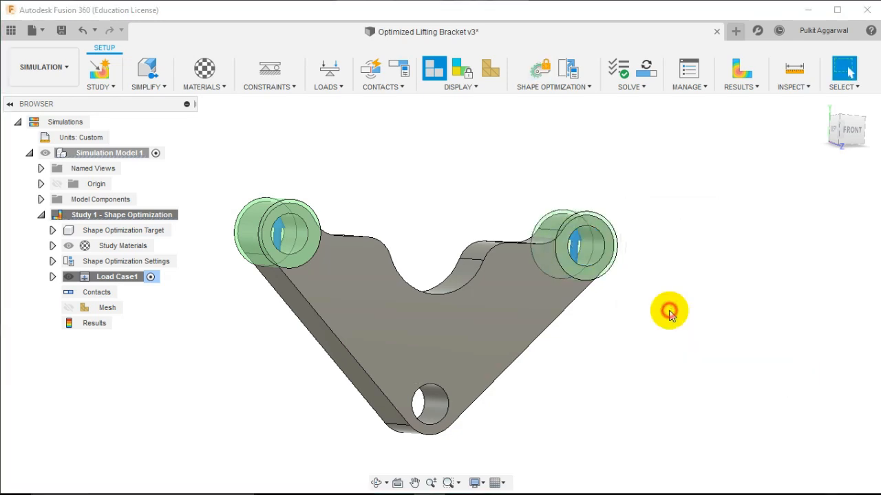
{"action": "left_click", "coordinate": [430, 403]}
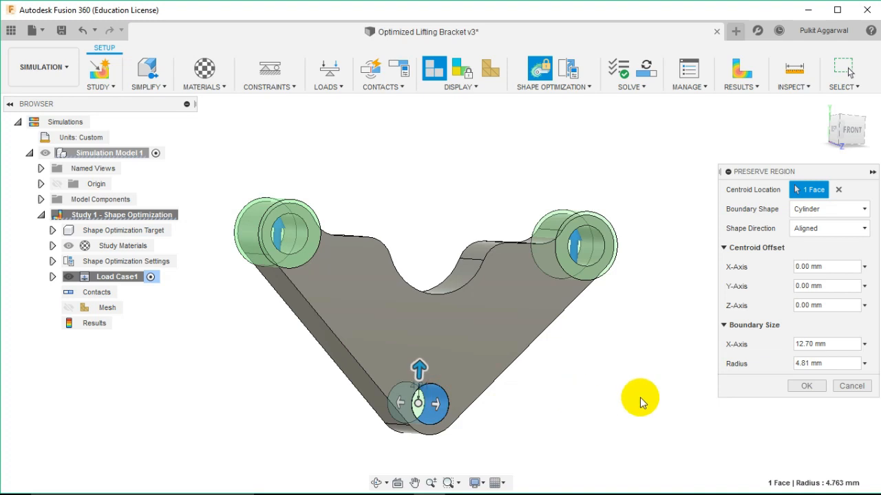
{"action": "left_click", "coordinate": [842, 360]}
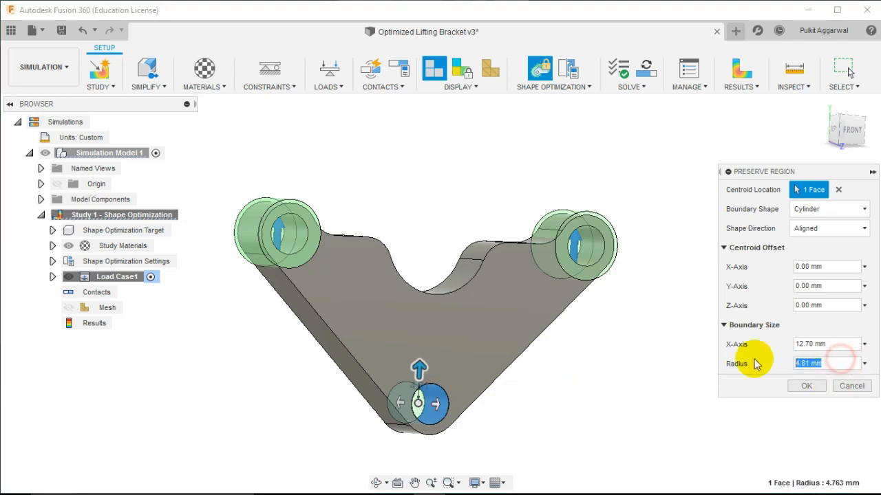
{"action": "left_click", "coordinate": [806, 386]}
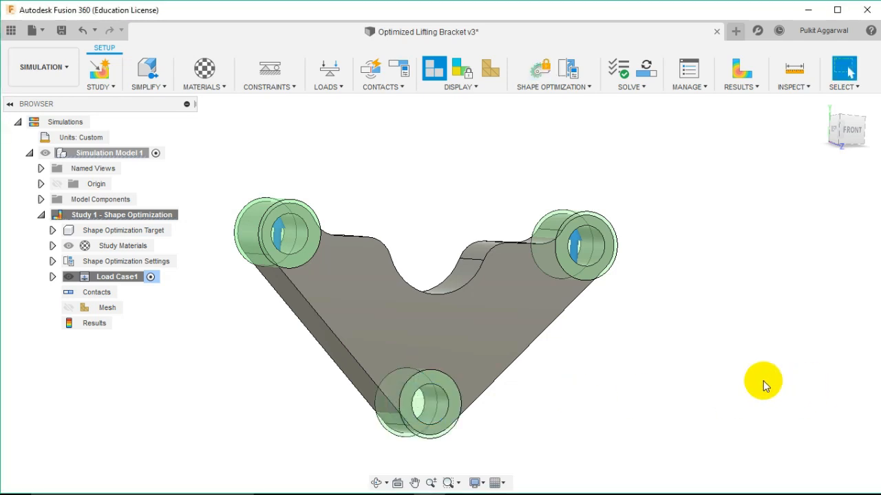
Accept the shape optimization criteria with a target mass of at most 30 % and stiffness maximized
{"action": "left_click", "coordinate": [560, 88]}
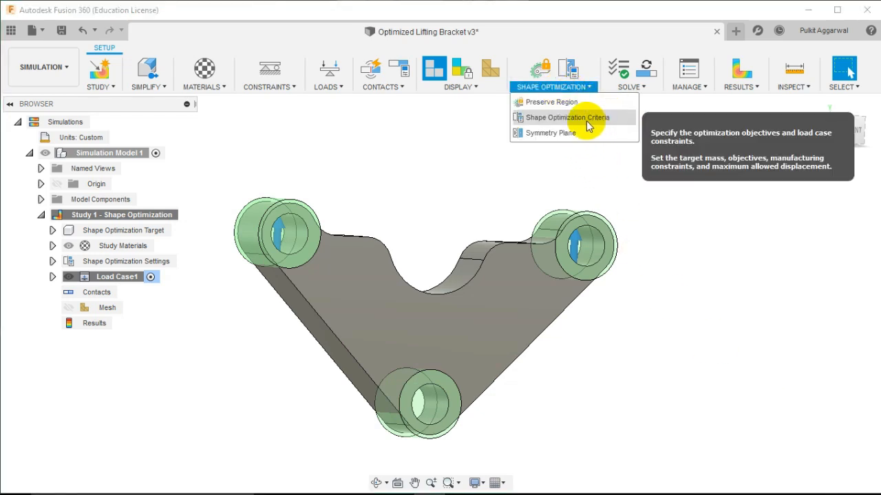
{"action": "left_click", "coordinate": [564, 118]}
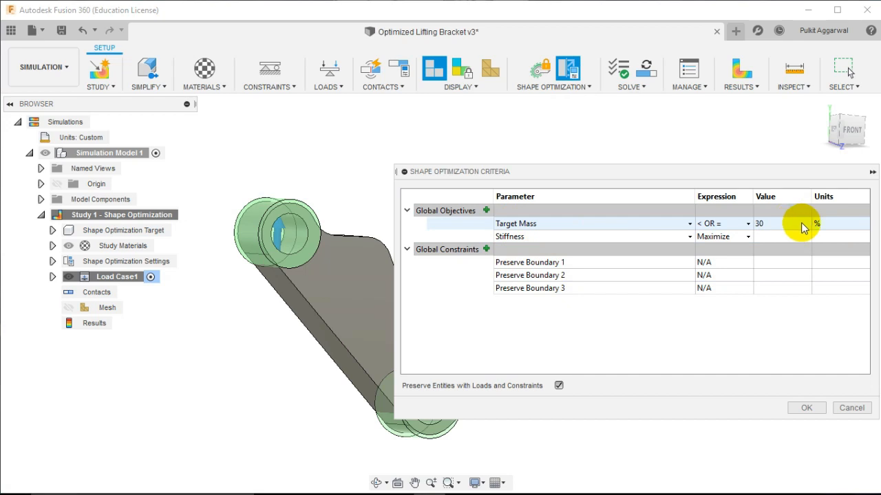
{"action": "left_click", "coordinate": [536, 238]}
{"action": "left_click", "coordinate": [736, 237]}
{"action": "left_click", "coordinate": [621, 235]}
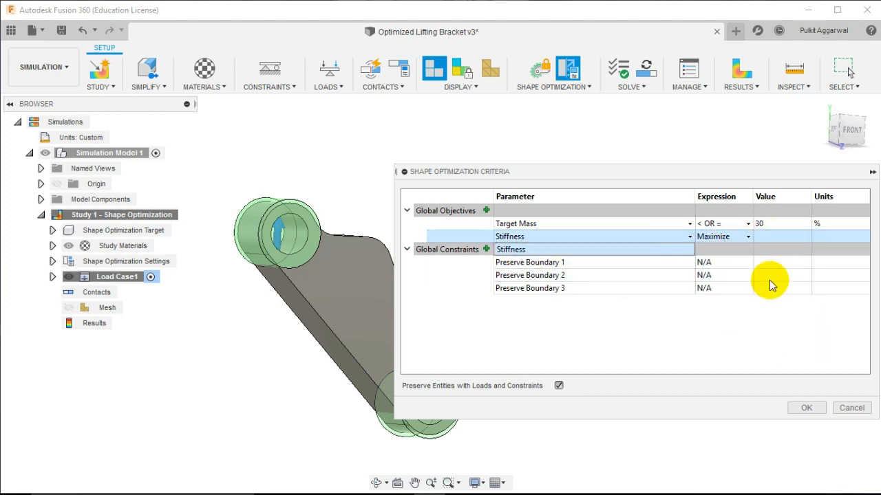
{"action": "left_click", "coordinate": [769, 225]}
{"action": "left_click", "coordinate": [770, 225]}
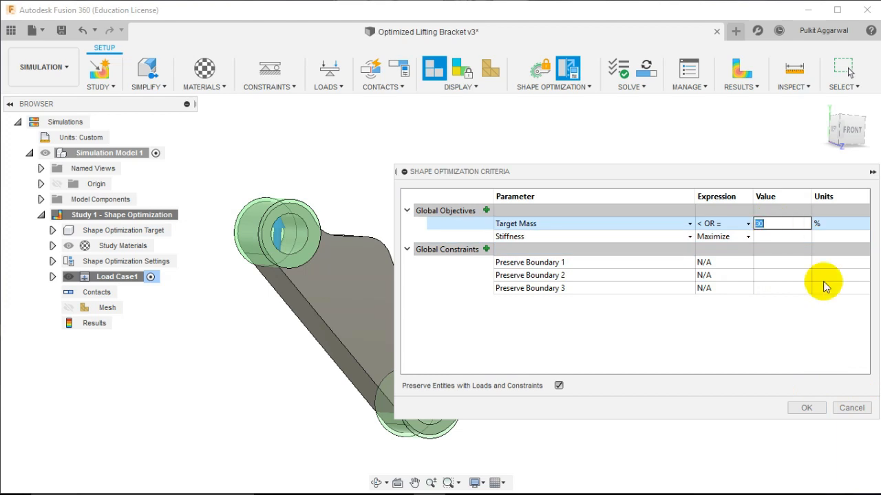
{"action": "left_click", "coordinate": [816, 405]}
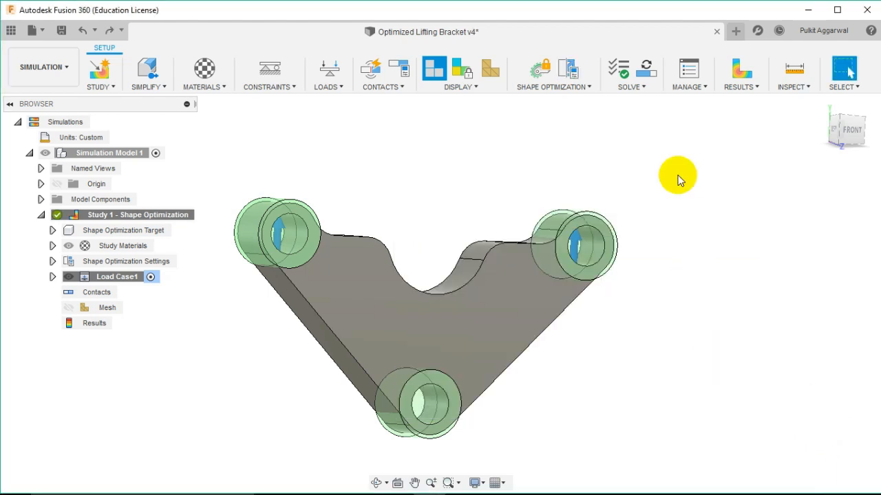
Refine the study's mesh by reducing the model-based average element size to below 3%, accepting the overly fine mesh
{"action": "left_click", "coordinate": [680, 88]}
{"action": "left_click", "coordinate": [701, 104]}
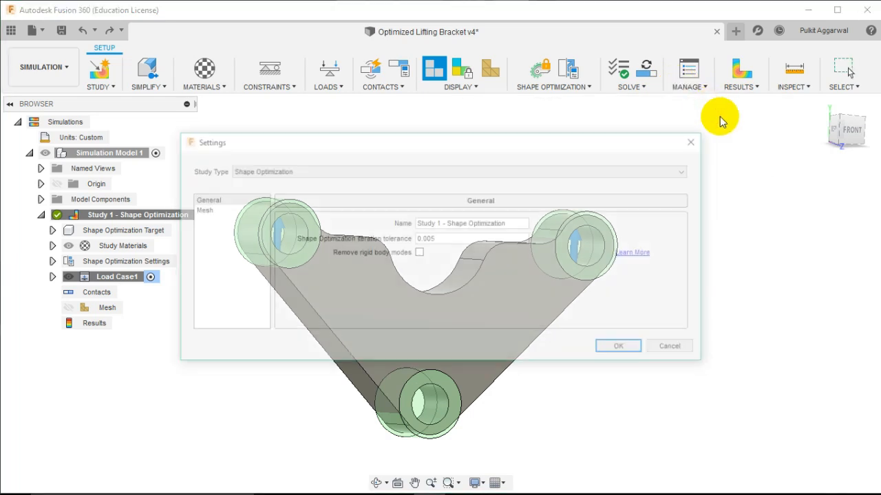
{"action": "left_click", "coordinate": [214, 211]}
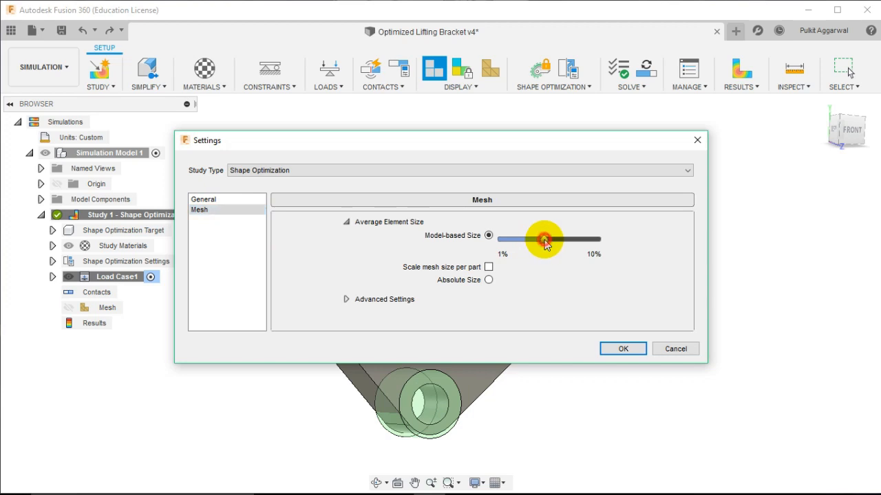
{"action": "left_click_drag", "start_coordinate": [544, 240], "coordinate": [521, 247]}
{"action": "left_click", "coordinate": [633, 351]}
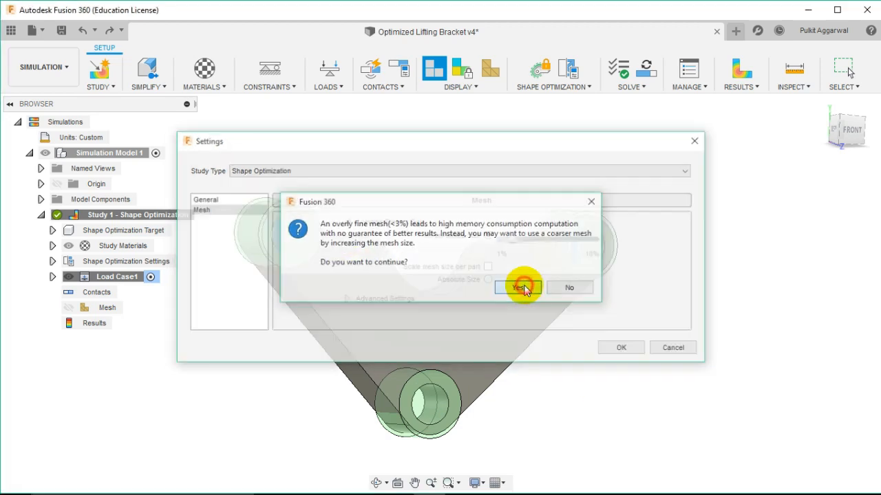
{"action": "left_click", "coordinate": [519, 288]}
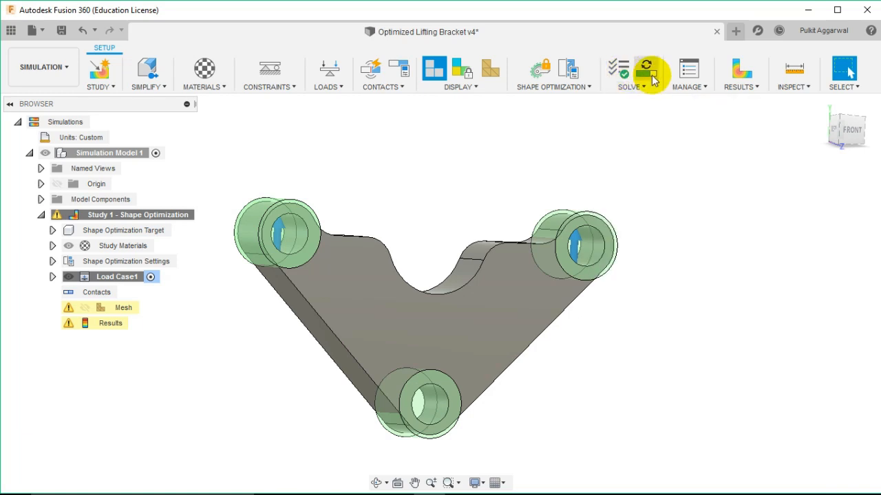
Solve the shape optimization study on the cloud and close the job status to reach the results
{"action": "left_click", "coordinate": [648, 72]}
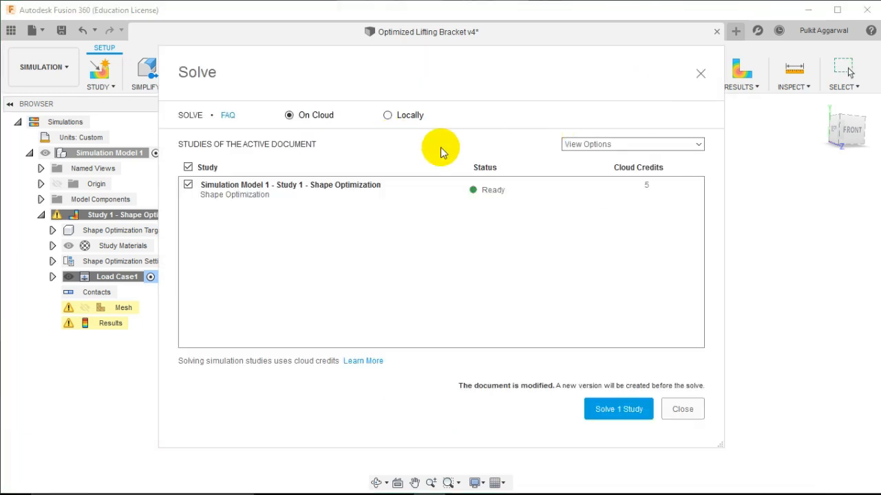
{"action": "left_click", "coordinate": [617, 412]}
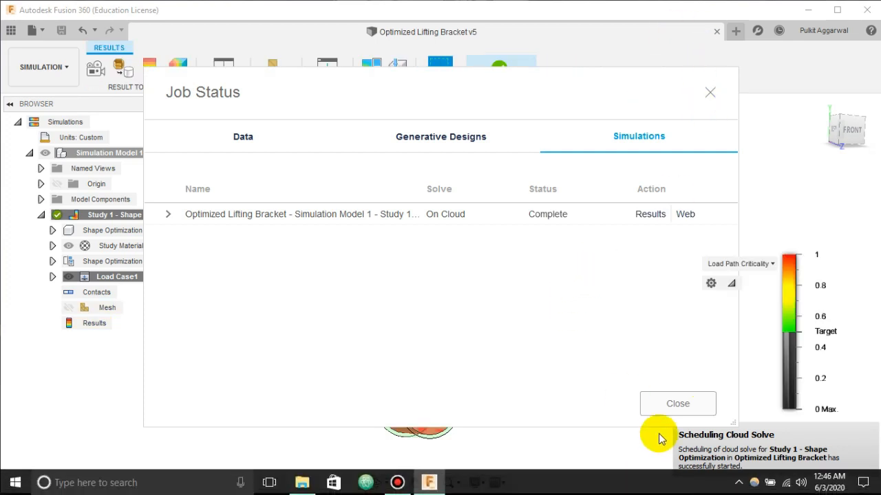
{"action": "left_click", "coordinate": [675, 404]}
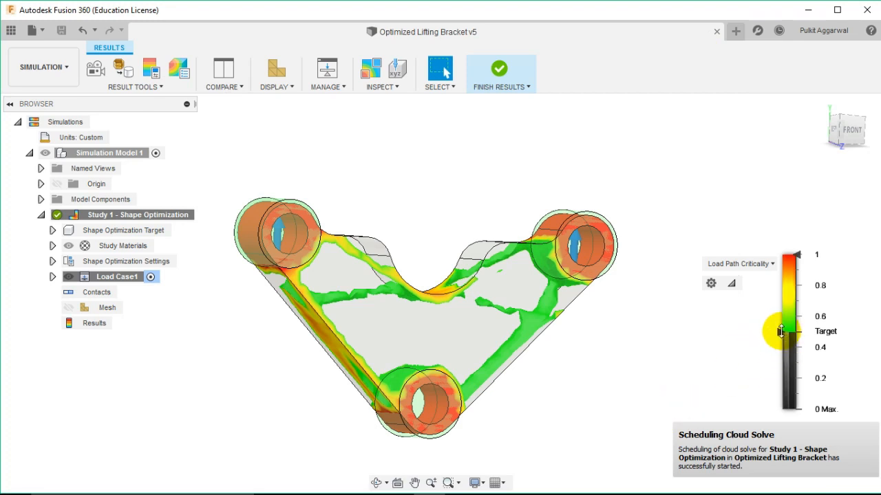
Examine the load path criticality result from several angles, lowering the minimum threshold to 0.4 and resetting it to the Target mark
{"action": "left_click_drag", "start_coordinate": [779, 336], "coordinate": [793, 349]}
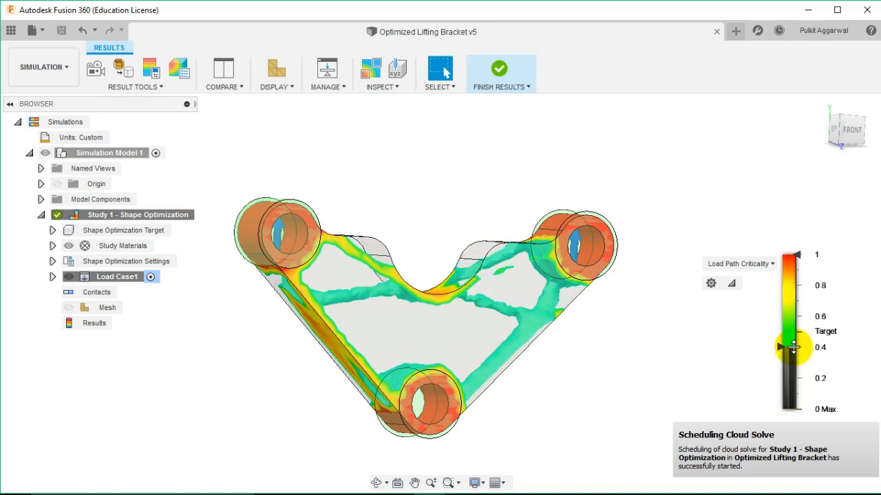
{"action": "middle_click_drag", "start_coordinate": [513, 317], "coordinate": [482, 296], "text": "shift"}
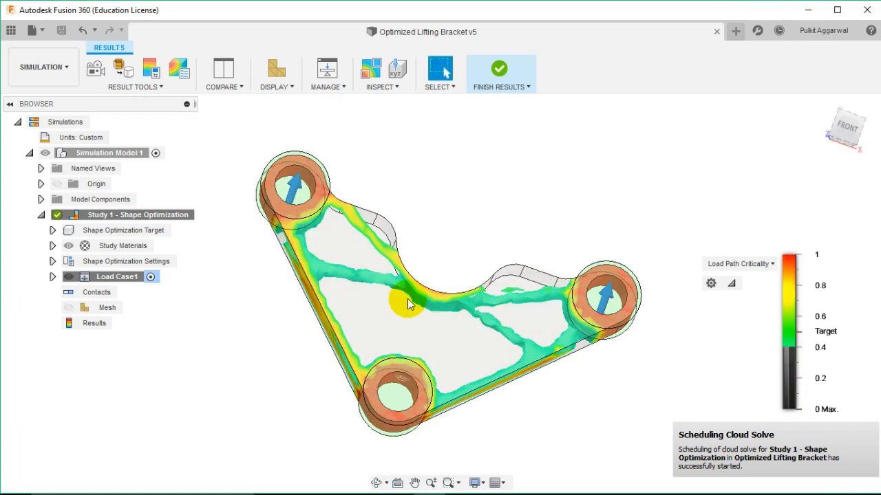
{"action": "middle_click_drag", "start_coordinate": [406, 307], "coordinate": [408, 324], "text": "shift"}
{"action": "scroll", "coordinate": [425, 324], "scroll_direction": "up", "scroll_amount": 2}
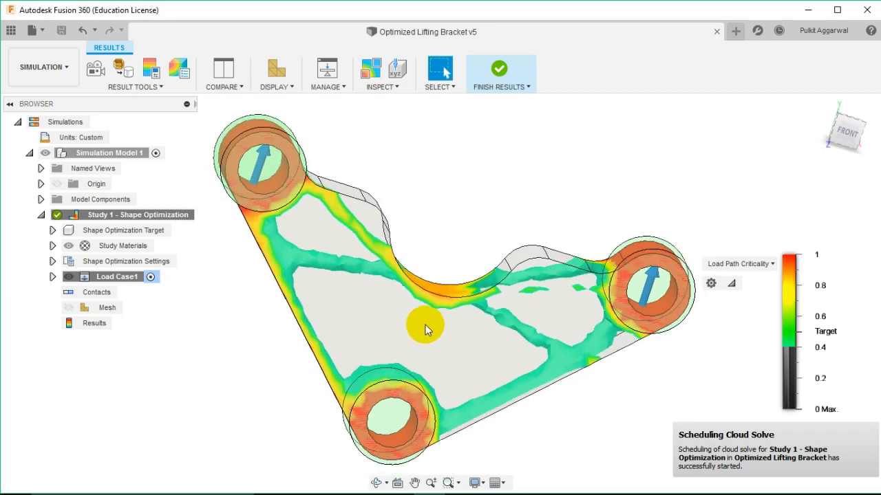
{"action": "middle_click_drag", "start_coordinate": [353, 278], "coordinate": [701, 286], "text": "shift"}
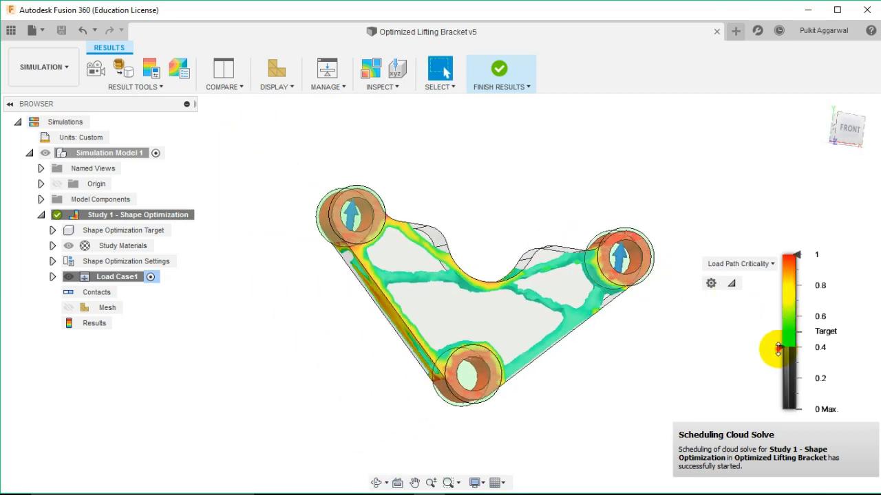
{"action": "left_click_drag", "start_coordinate": [783, 337], "coordinate": [782, 335]}
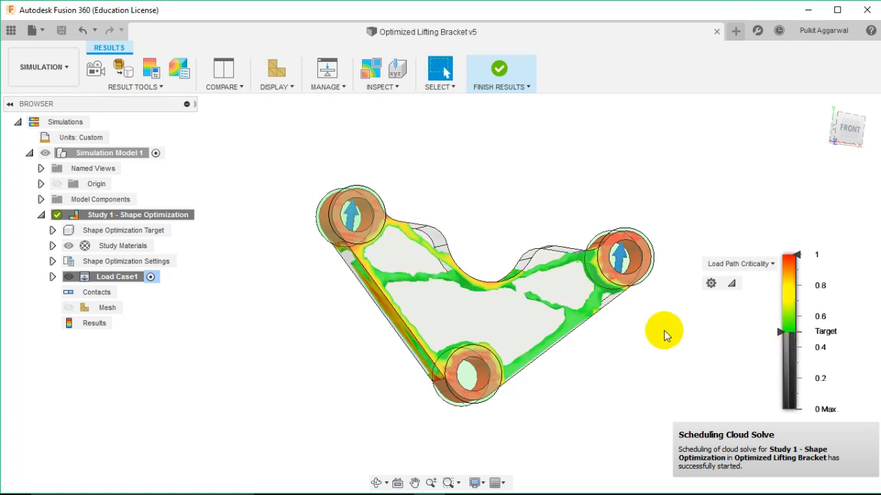
{"action": "middle_click_drag", "start_coordinate": [653, 322], "coordinate": [592, 303], "text": "shift"}
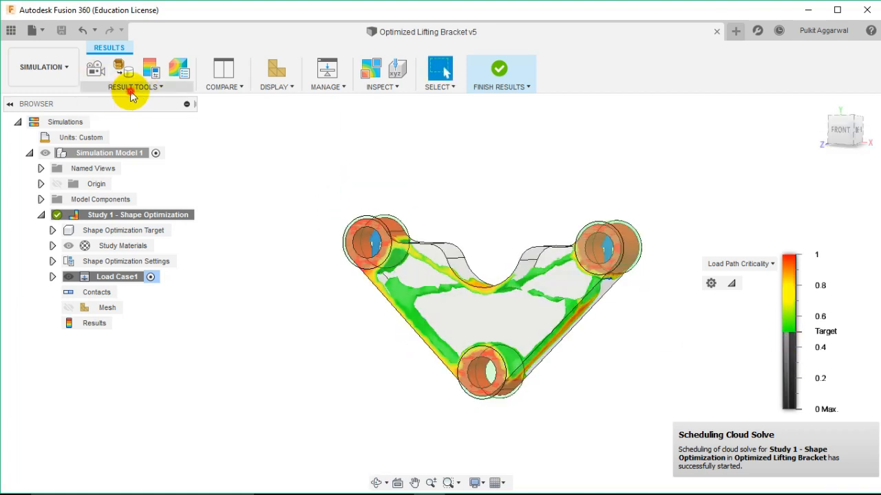
Promote the shape optimization result as a mesh object to the Design Workspace
{"action": "left_click", "coordinate": [131, 96]}
{"action": "left_click", "coordinate": [133, 119]}
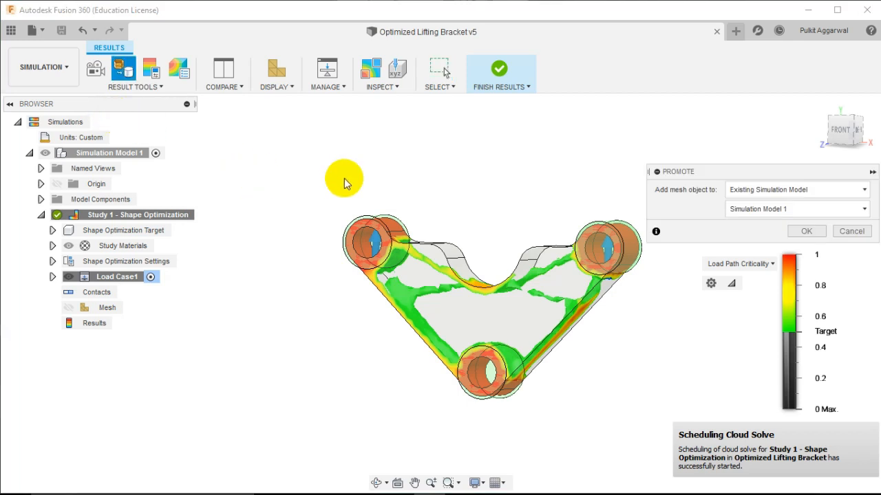
{"action": "left_click", "coordinate": [792, 195]}
{"action": "left_click", "coordinate": [761, 205]}
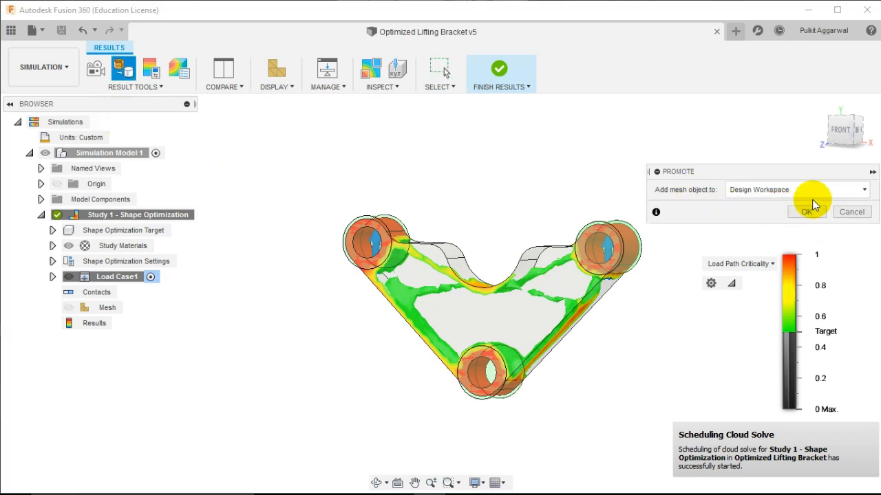
{"action": "left_click", "coordinate": [802, 213]}
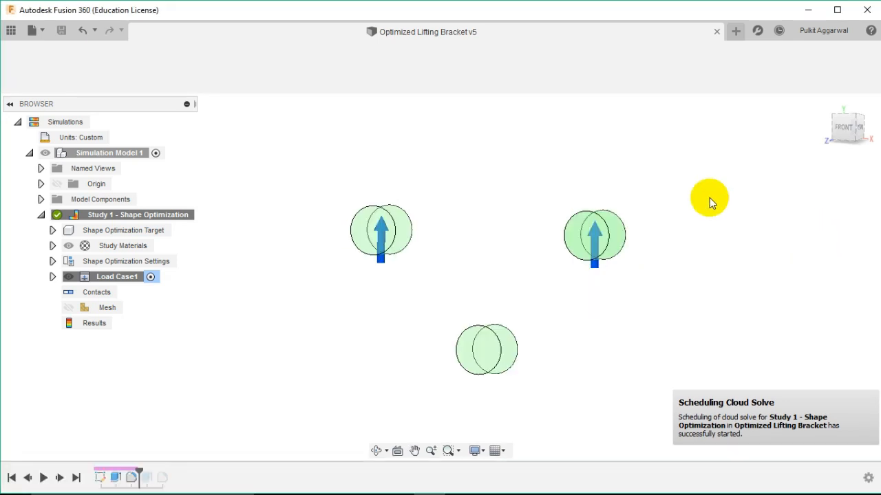
{"action": "middle_click_drag", "start_coordinate": [680, 208], "coordinate": [698, 192], "text": "shift"}
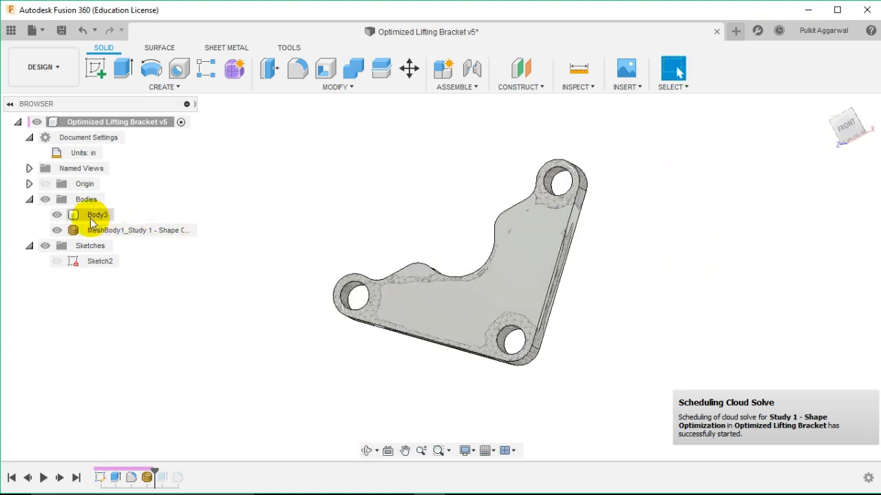
Hide the solid bracket body and examine the promoted optimization mesh up close from several angles
{"action": "left_click", "coordinate": [91, 217]}
{"action": "left_click", "coordinate": [252, 259]}
{"action": "left_click", "coordinate": [58, 214]}
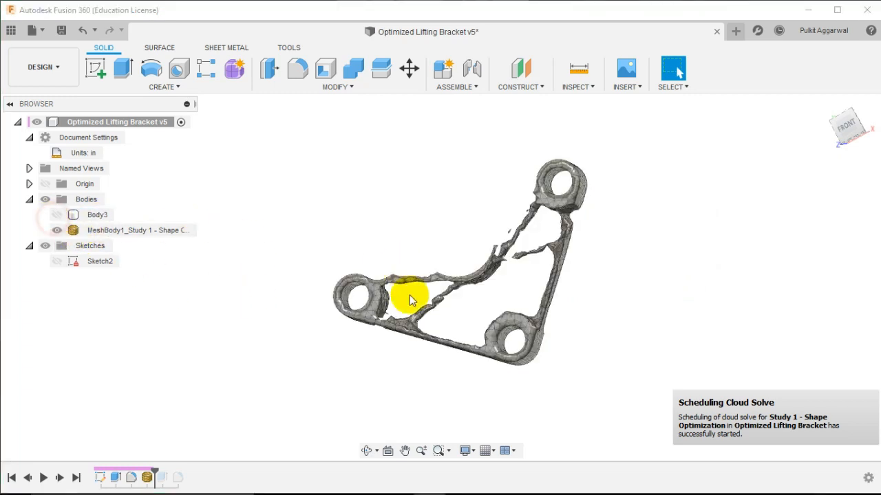
{"action": "middle_click_drag", "start_coordinate": [409, 300], "coordinate": [409, 347], "text": "shift"}
{"action": "scroll", "coordinate": [441, 299], "scroll_direction": "up", "scroll_amount": 3}
{"action": "middle_click_drag", "start_coordinate": [521, 279], "coordinate": [525, 244], "text": "shift"}
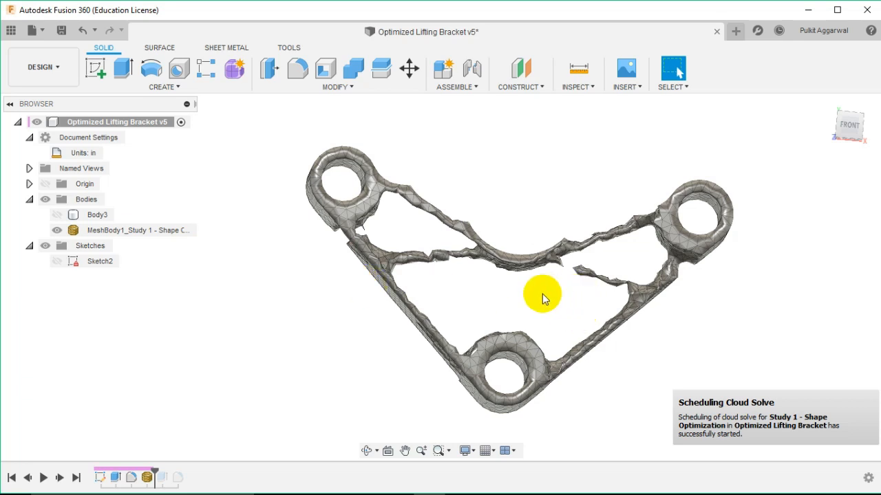
{"action": "scroll", "coordinate": [512, 294], "scroll_direction": "down", "scroll_amount": 2}
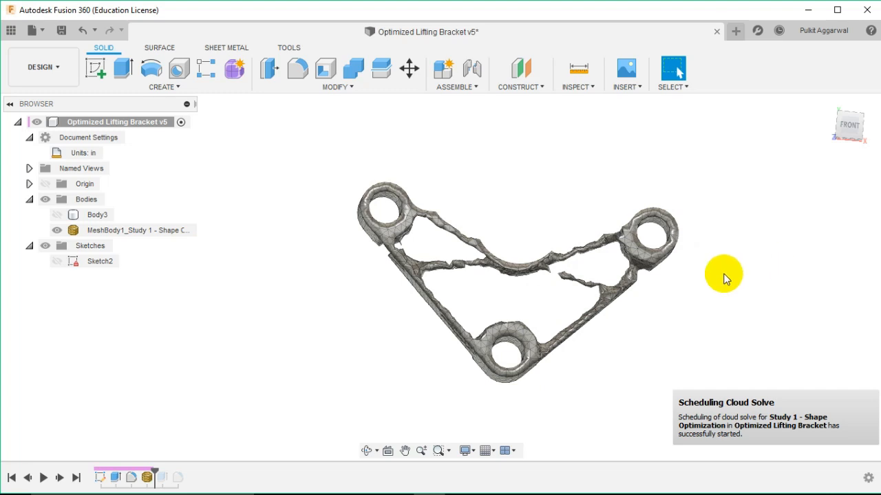
{"action": "scroll", "coordinate": [722, 276], "scroll_direction": "up", "scroll_amount": 3}
{"action": "scroll", "coordinate": [716, 282], "scroll_direction": "down", "scroll_amount": 2}
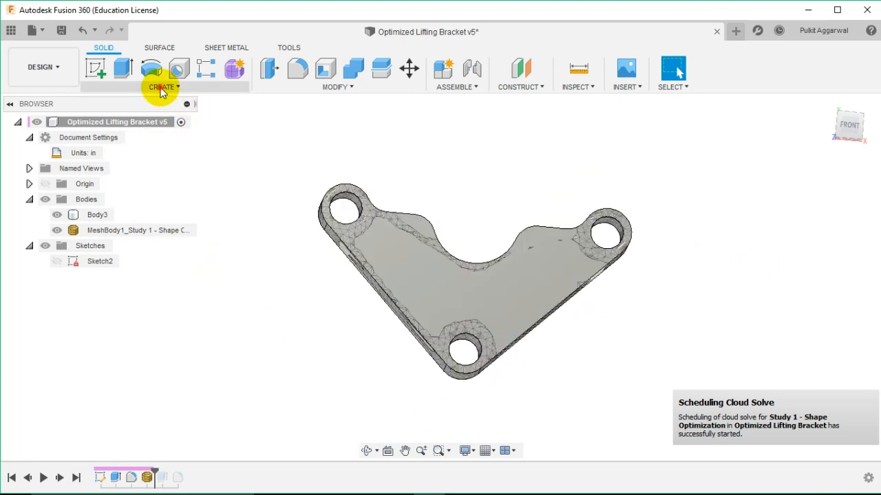
Create a mesh section sketch of the promoted mesh body, using the solid bracket's front face as the section plane
{"action": "left_click", "coordinate": [161, 89]}
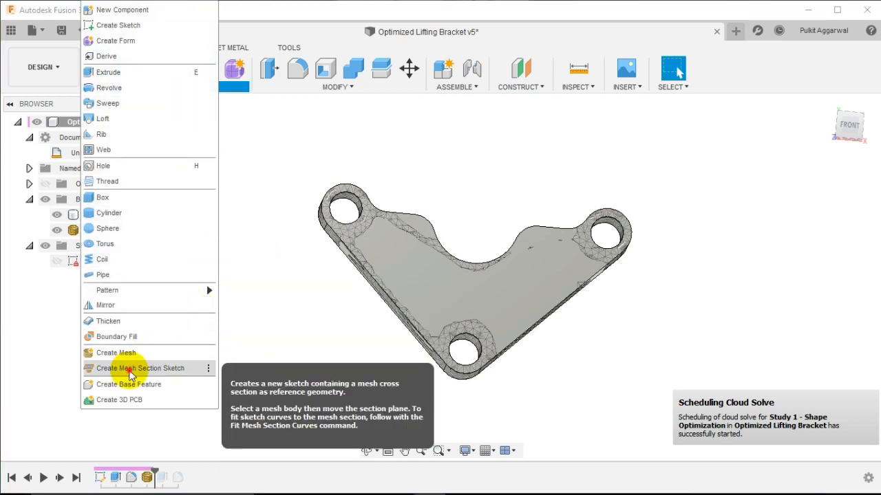
{"action": "left_click", "coordinate": [131, 370]}
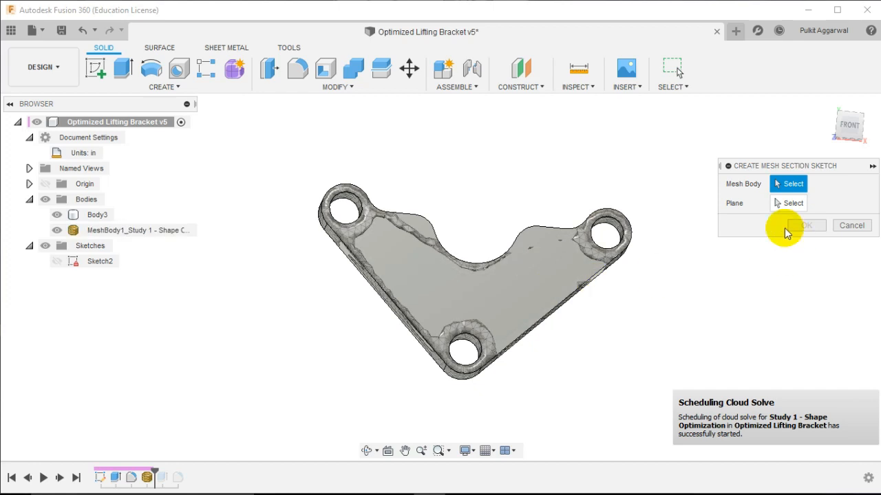
{"action": "left_click", "coordinate": [120, 233]}
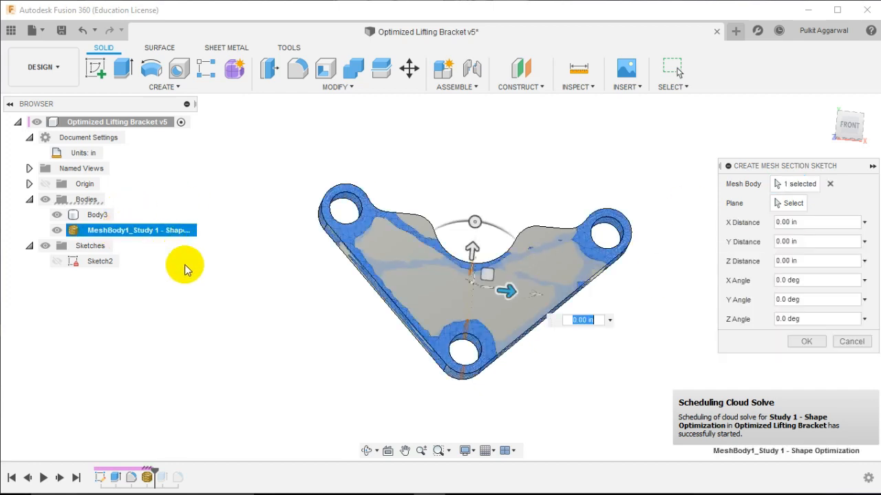
{"action": "left_click", "coordinate": [790, 203]}
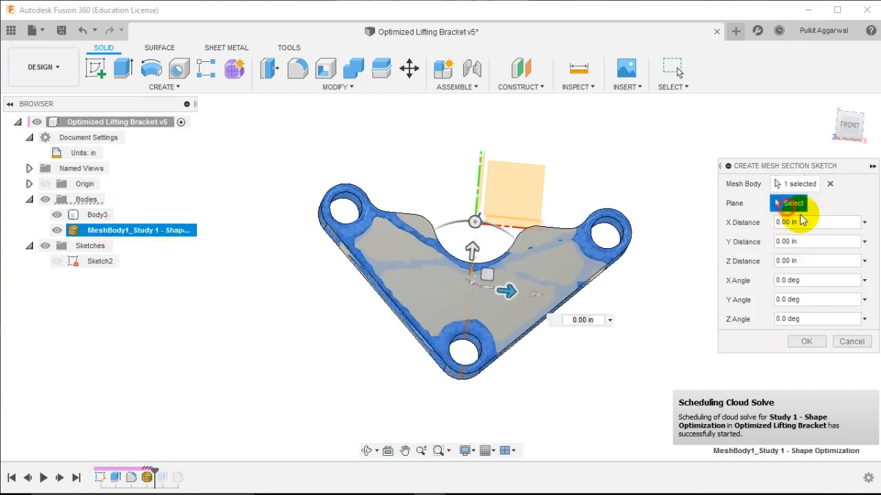
{"action": "left_click", "coordinate": [470, 303]}
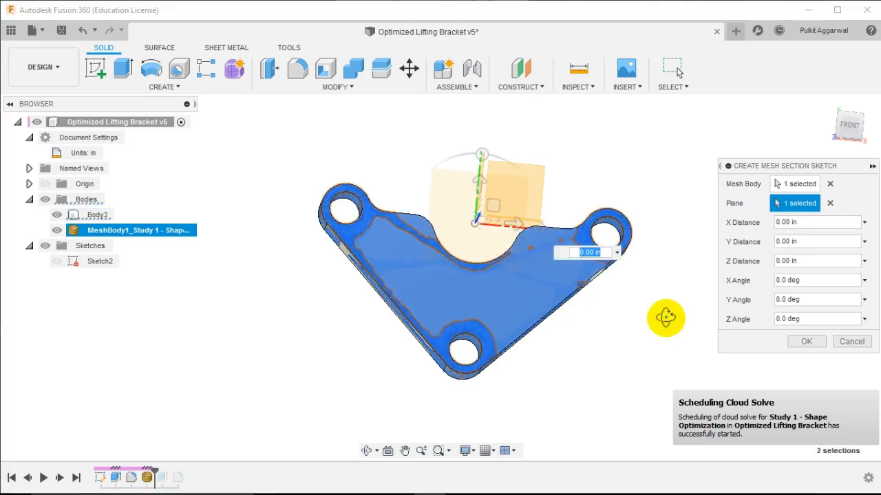
{"action": "left_click", "coordinate": [812, 344]}
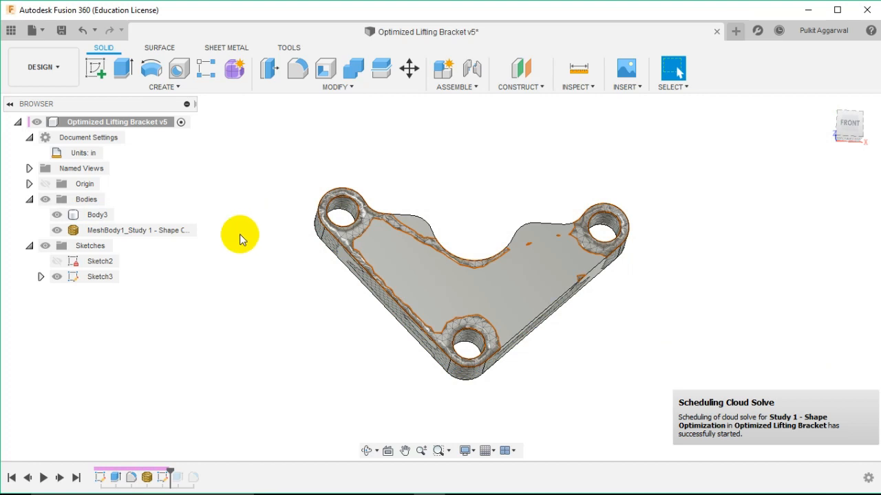
Hide the mesh body and inspect the section curves on the solid bracket's front face
{"action": "left_click", "coordinate": [55, 231]}
{"action": "left_click", "coordinate": [57, 232]}
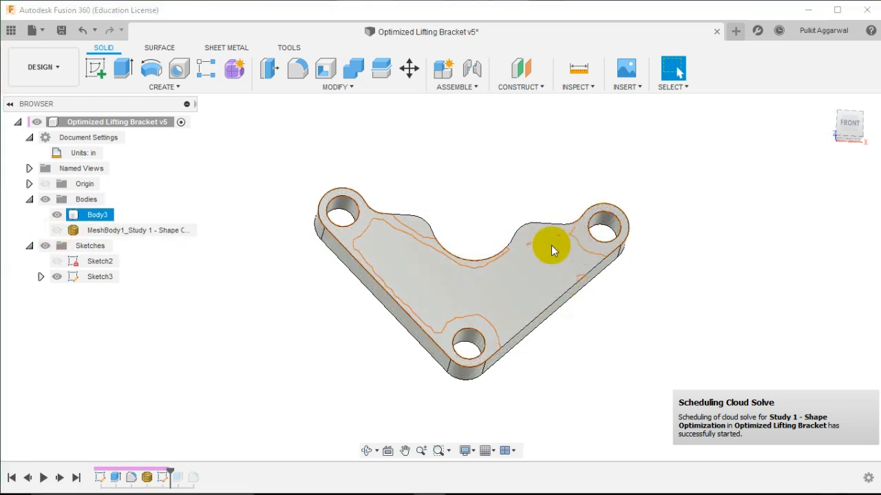
{"action": "scroll", "coordinate": [546, 245], "scroll_direction": "up", "scroll_amount": 3}
{"action": "middle_click_drag", "start_coordinate": [324, 257], "coordinate": [394, 222], "text": "shift"}
{"action": "scroll", "coordinate": [498, 249], "scroll_direction": "down", "scroll_amount": 1}
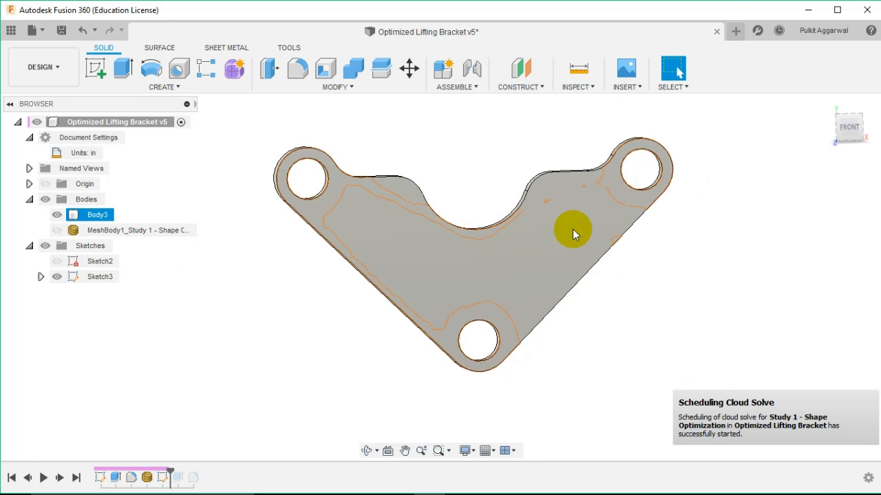
{"action": "scroll", "coordinate": [619, 202], "scroll_direction": "up", "scroll_amount": 2}
{"action": "left_click", "coordinate": [589, 229]}
{"action": "middle_click_drag", "start_coordinate": [582, 220], "coordinate": [633, 216], "text": "shift"}
{"action": "middle_click_drag", "start_coordinate": [560, 257], "coordinate": [663, 247]}
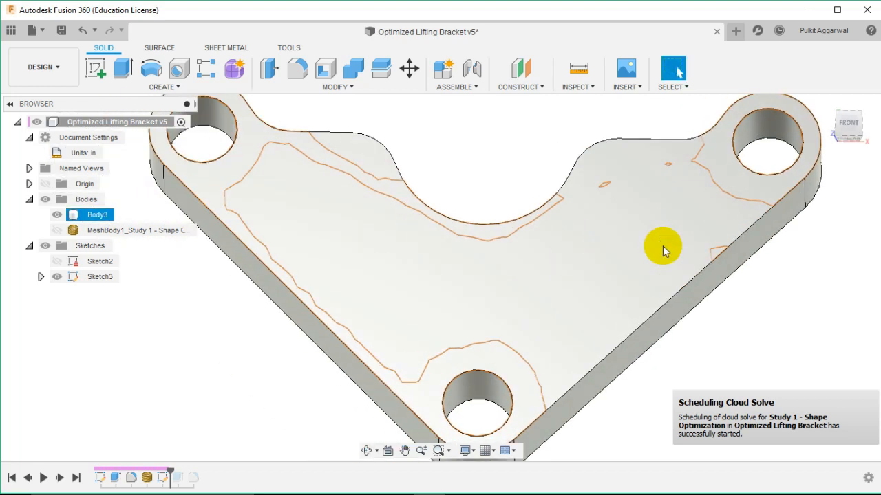
{"action": "scroll", "coordinate": [662, 246], "scroll_direction": "down", "scroll_amount": 2}
{"action": "left_click", "coordinate": [441, 219]}
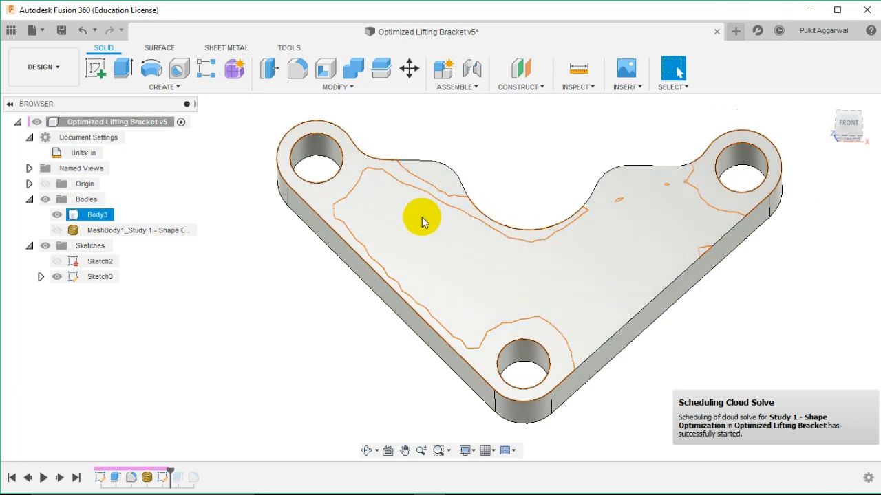
Start a sketch on the bracket's front face and offset its outer profile inward by 0.15 in
{"action": "left_click", "coordinate": [94, 68]}
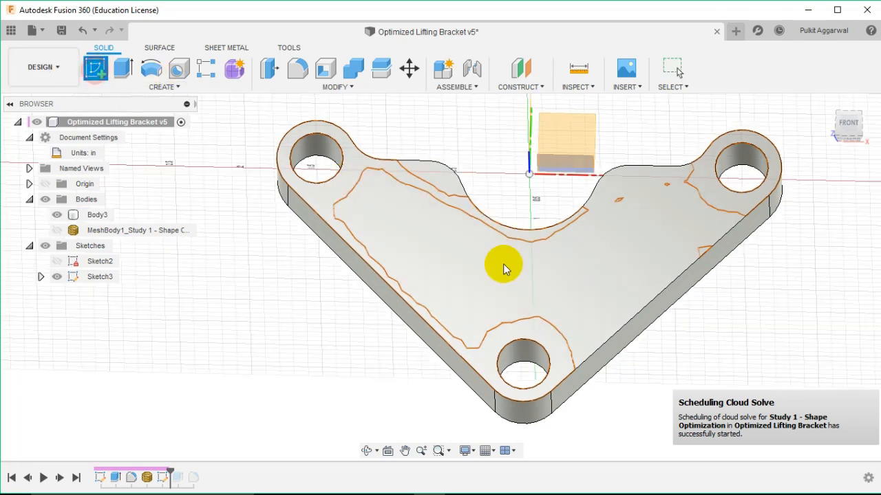
{"action": "left_click", "coordinate": [480, 278]}
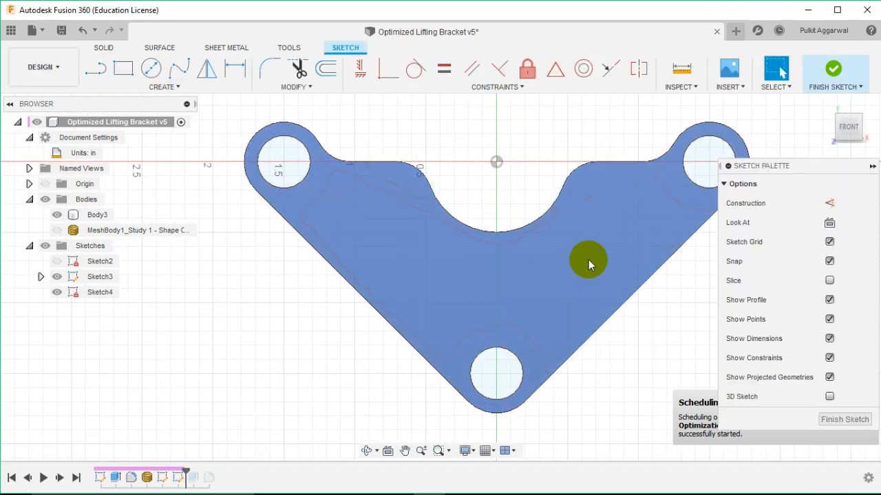
{"action": "left_click", "coordinate": [325, 69]}
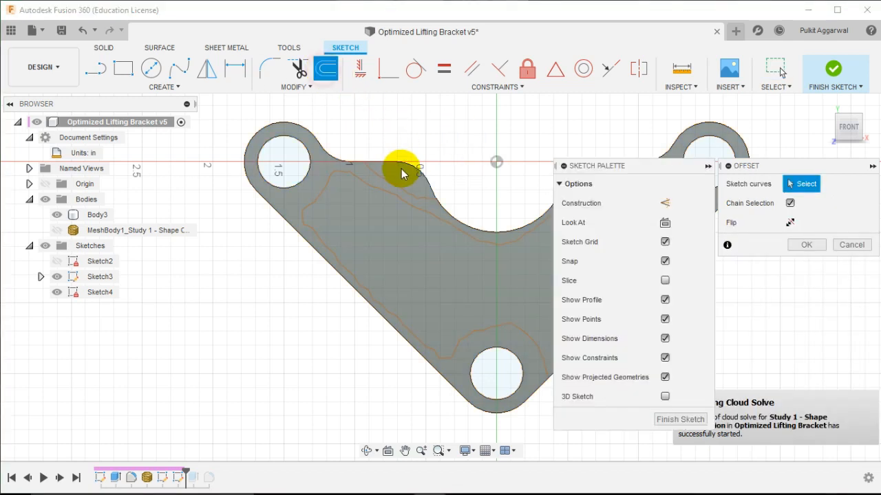
{"action": "left_click", "coordinate": [399, 165]}
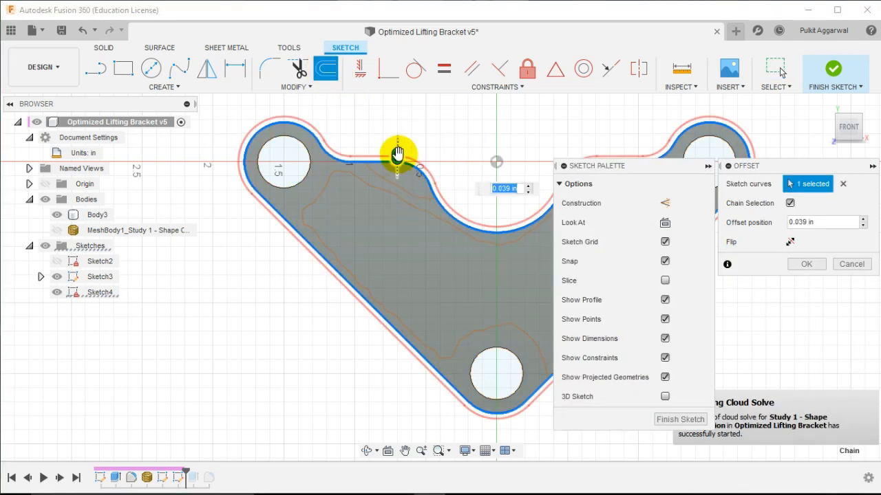
{"action": "left_click_drag", "start_coordinate": [398, 153], "coordinate": [397, 175]}
{"action": "middle_click_drag", "start_coordinate": [486, 168], "coordinate": [425, 171]}
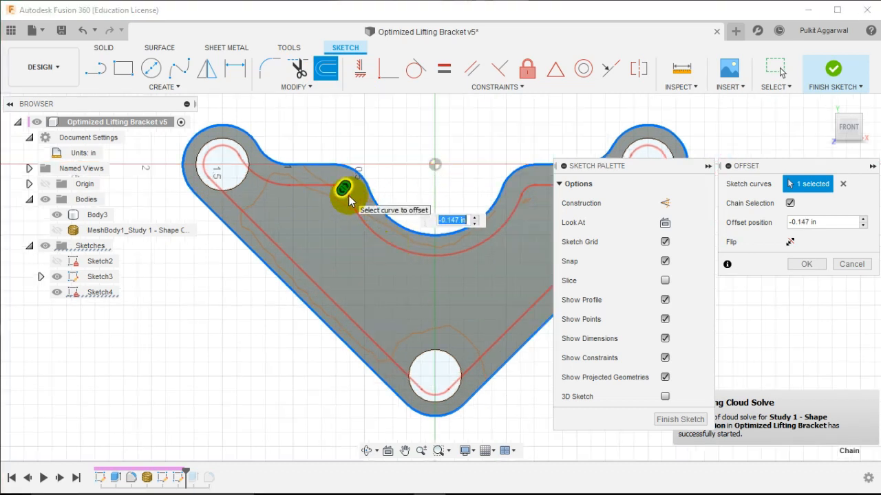
{"action": "type", "text": "15"}
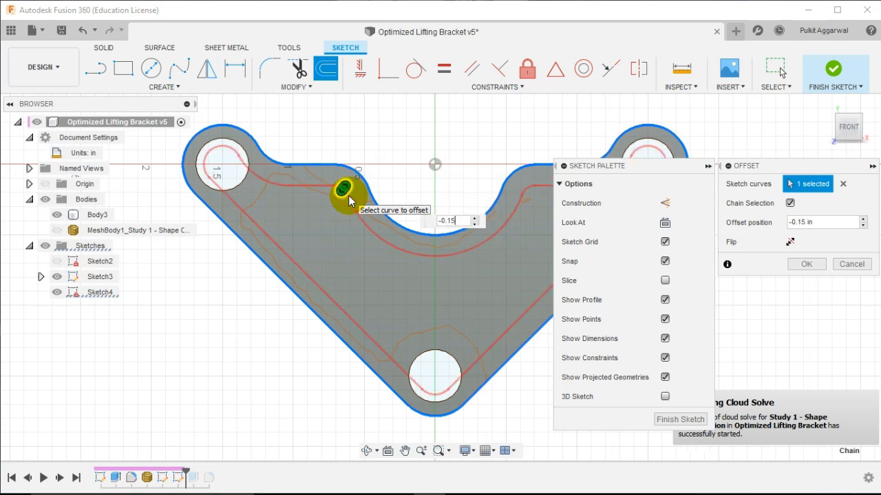
{"action": "key", "text": "Return"}
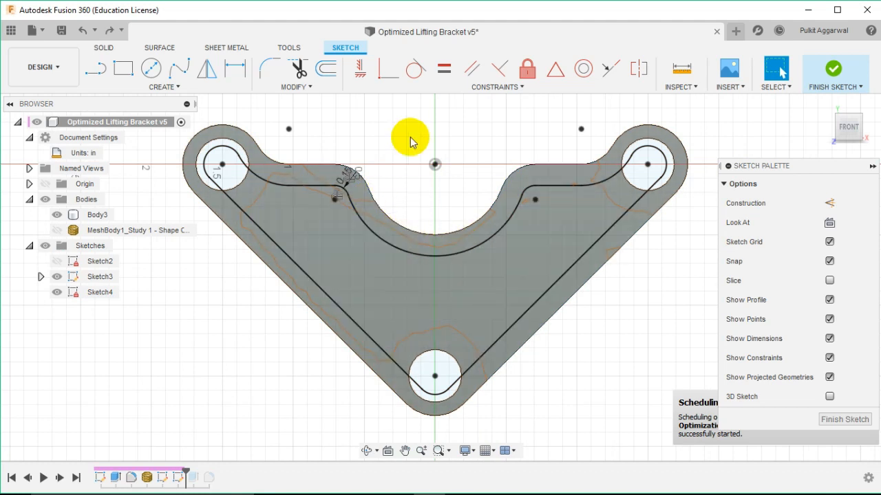
Offset the edges of the bracket's two upper holes outward by 0.25 in each
{"action": "left_click", "coordinate": [325, 70]}
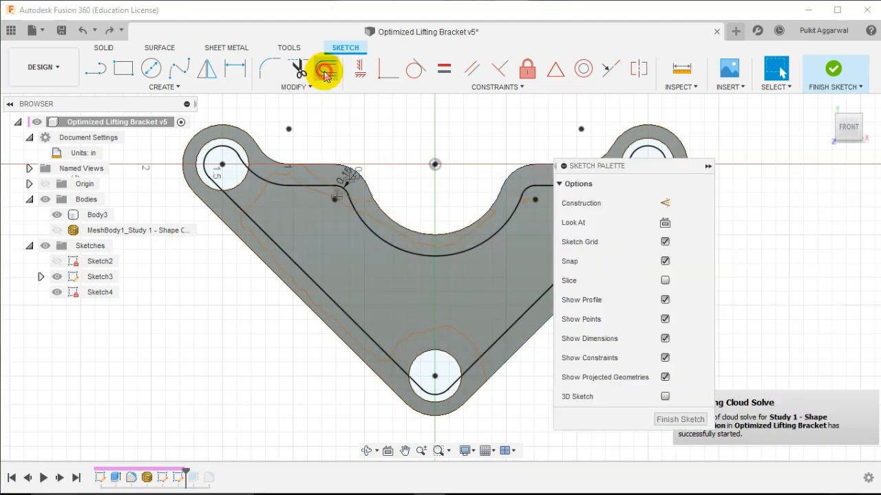
{"action": "left_click", "coordinate": [238, 193]}
{"action": "left_click_drag", "start_coordinate": [239, 193], "coordinate": [254, 216]}
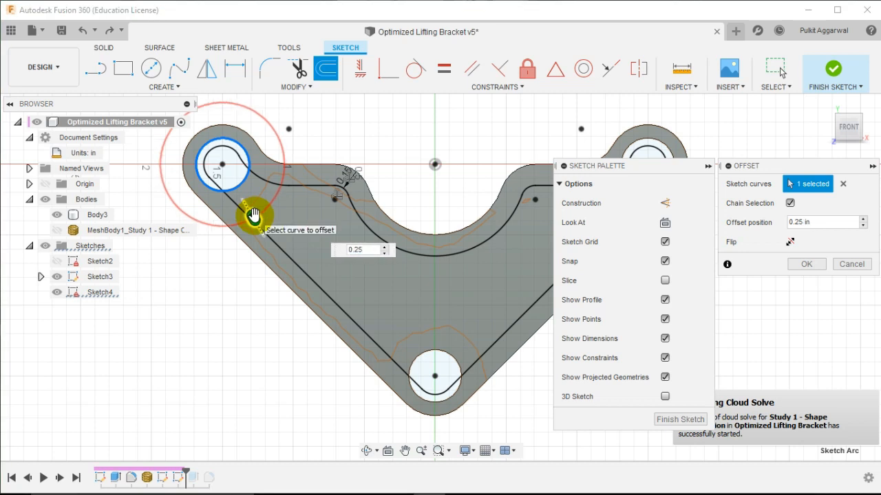
{"action": "key", "text": "Return"}
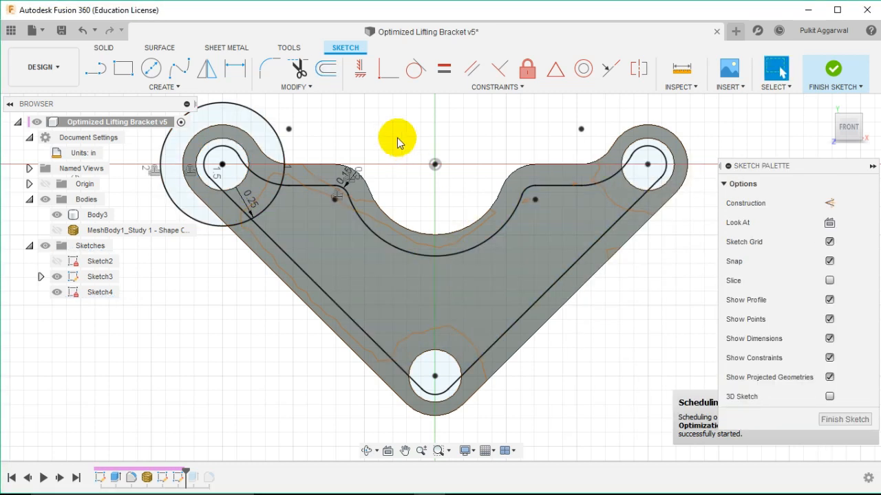
{"action": "left_click", "coordinate": [326, 68]}
{"action": "left_click", "coordinate": [634, 139]}
{"action": "left_click_drag", "start_coordinate": [634, 139], "coordinate": [623, 110]}
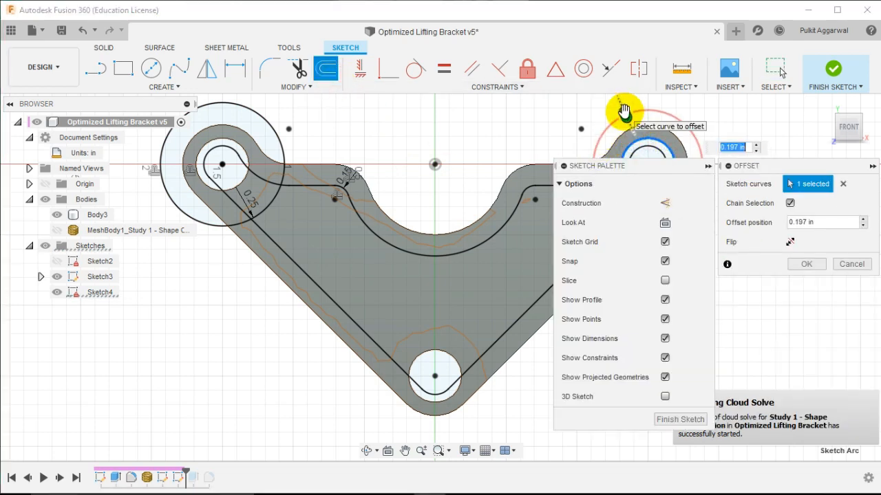
{"action": "type", "text": "0.25"}
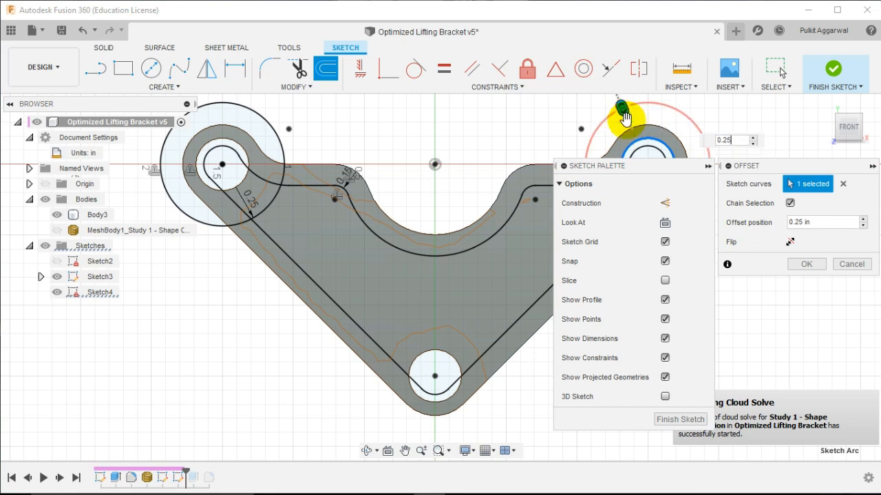
{"action": "key", "text": "Return"}
Offset the bracket's lower hole edge outward by 0.25 in and finish the sketch
{"action": "left_click", "coordinate": [337, 68]}
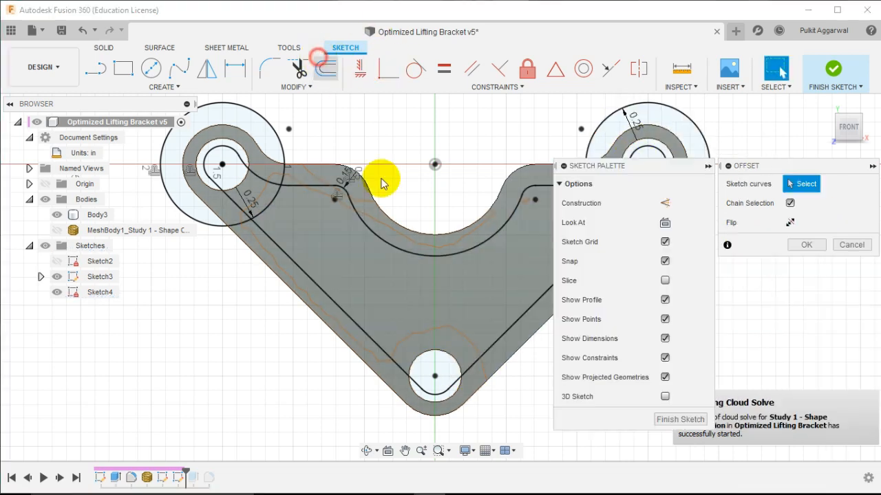
{"action": "left_click", "coordinate": [424, 353]}
{"action": "left_click_drag", "start_coordinate": [422, 346], "coordinate": [408, 305]}
{"action": "type", "text": "0.25"}
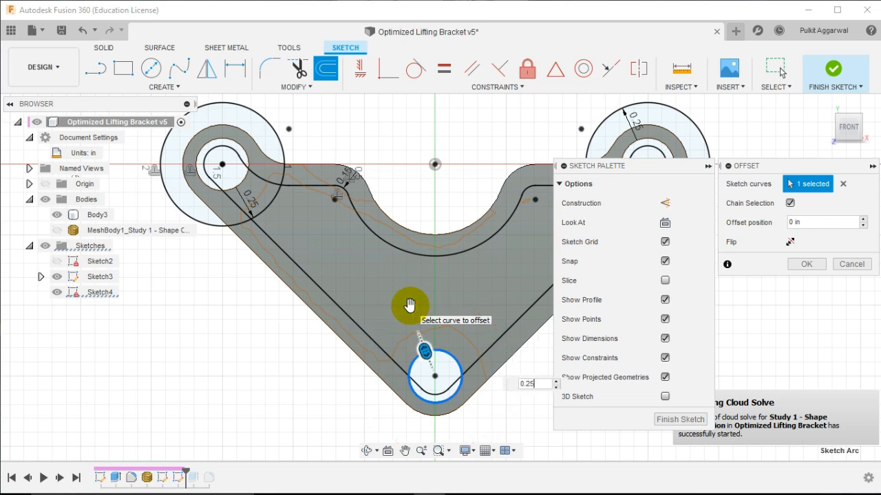
{"action": "key", "text": "Return"}
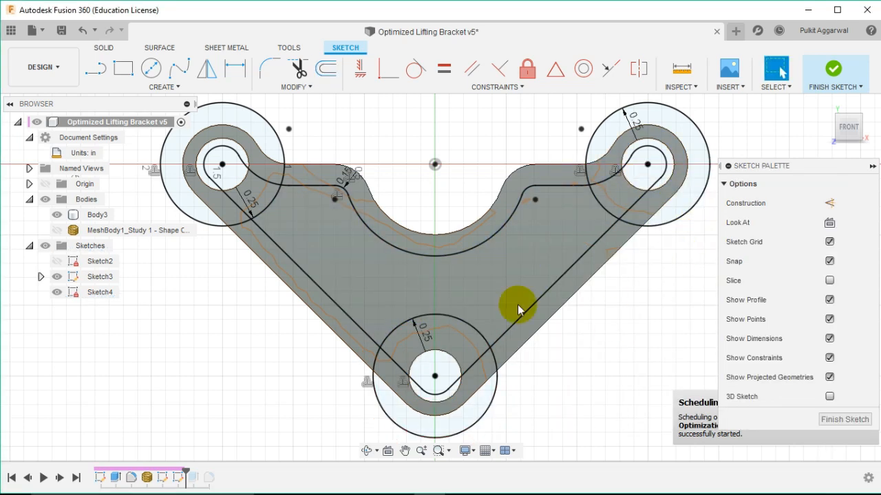
{"action": "left_click", "coordinate": [834, 66]}
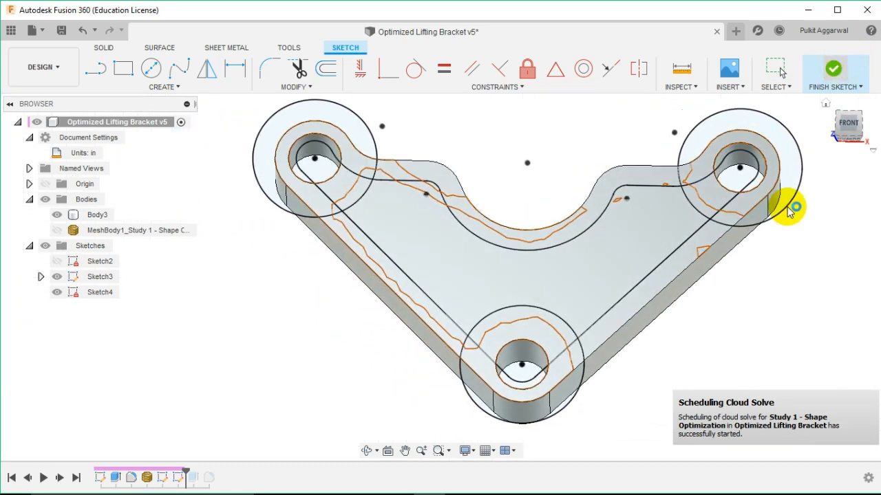
{"action": "left_click_drag", "start_coordinate": [823, 230], "coordinate": [796, 256], "text": "shift"}
{"action": "middle_click_drag", "start_coordinate": [796, 255], "coordinate": [786, 267], "text": "shift"}
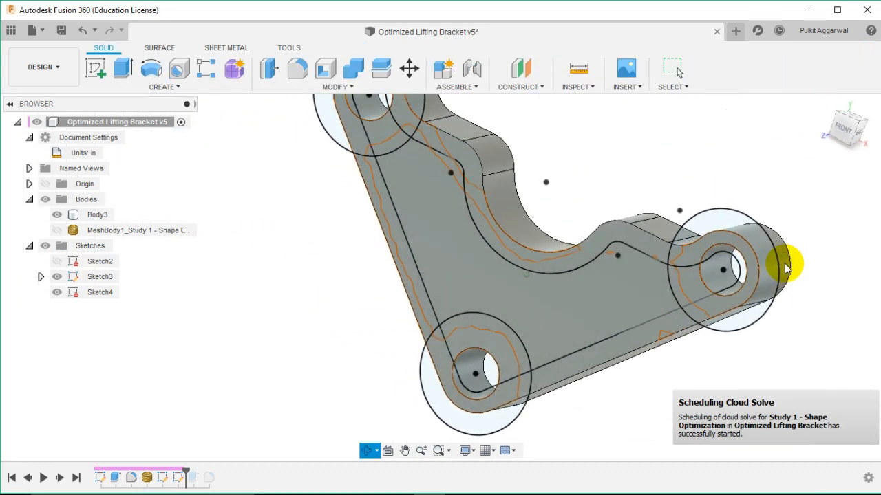
Extrude the central sketch profile between the offset outline and hole circles -1.50 in as a cut through the bracket
{"action": "middle_click_drag", "start_coordinate": [692, 158], "coordinate": [609, 123]}
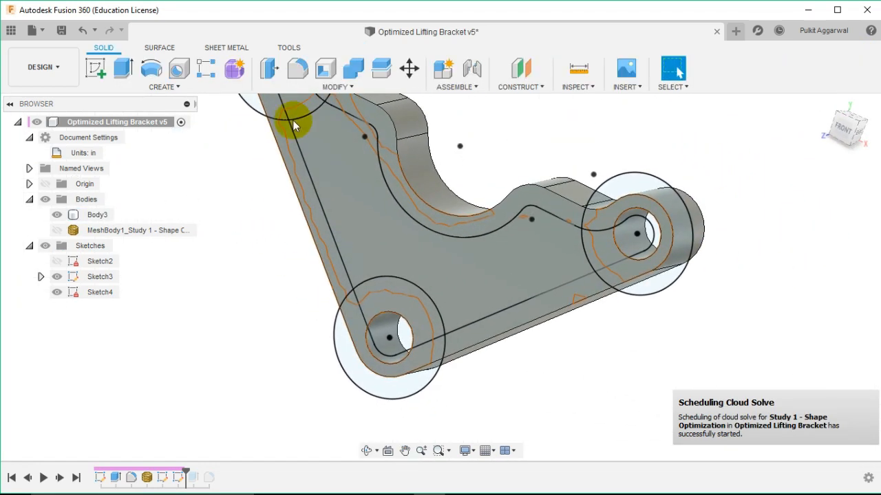
{"action": "left_click", "coordinate": [123, 67]}
{"action": "scroll", "coordinate": [515, 173], "scroll_direction": "down", "scroll_amount": 3}
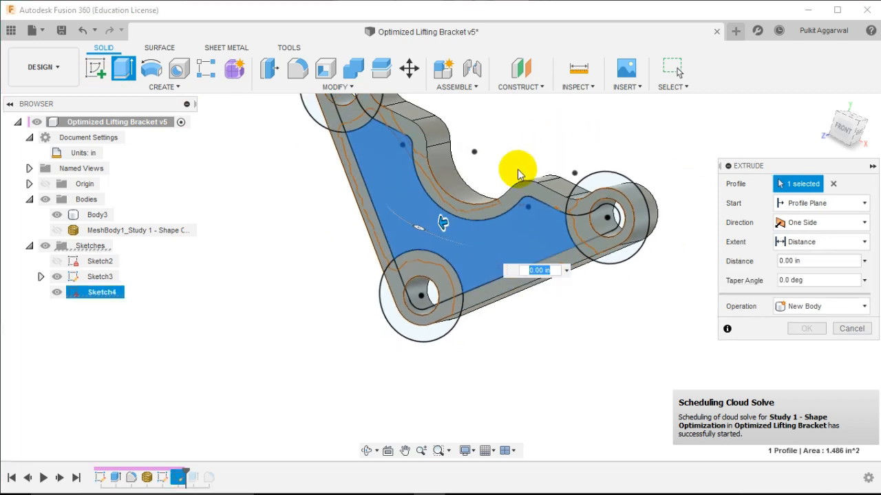
{"action": "left_click_drag", "start_coordinate": [443, 221], "coordinate": [537, 190]}
{"action": "middle_click_drag", "start_coordinate": [578, 137], "coordinate": [457, 154], "text": "shift"}
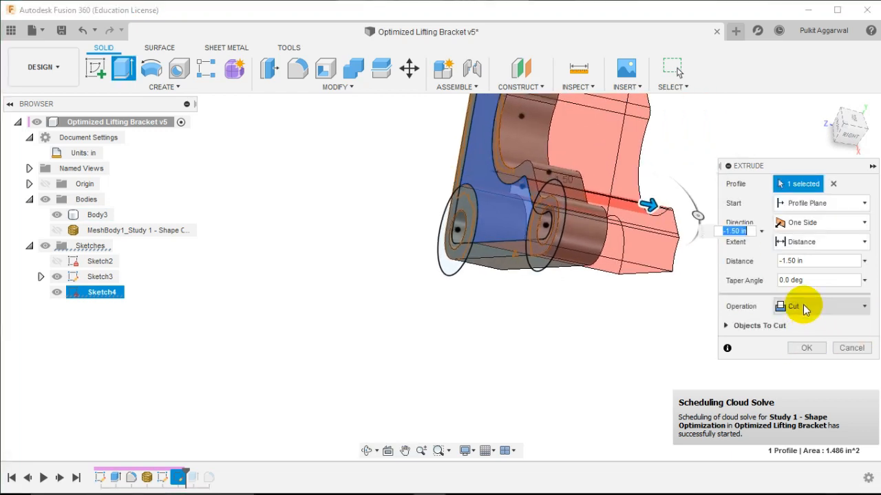
{"action": "left_click", "coordinate": [807, 348]}
Inspect the cut bracket from several angles, then undo and redo the cut to compare both shapes
{"action": "middle_click_drag", "start_coordinate": [671, 328], "coordinate": [509, 289], "text": "shift"}
{"action": "middle_click_drag", "start_coordinate": [481, 246], "coordinate": [568, 222], "text": "shift"}
{"action": "middle_click_drag", "start_coordinate": [440, 151], "coordinate": [436, 181], "text": "shift"}
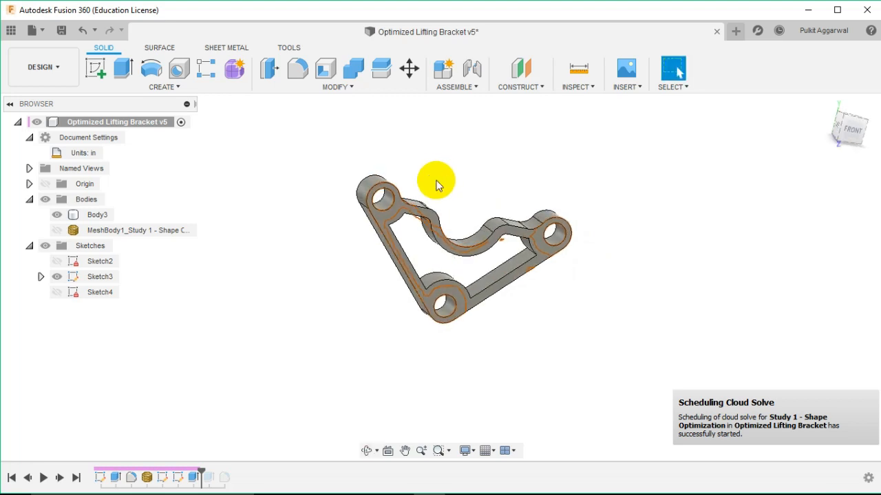
{"action": "scroll", "coordinate": [432, 182], "scroll_direction": "up", "scroll_amount": 3}
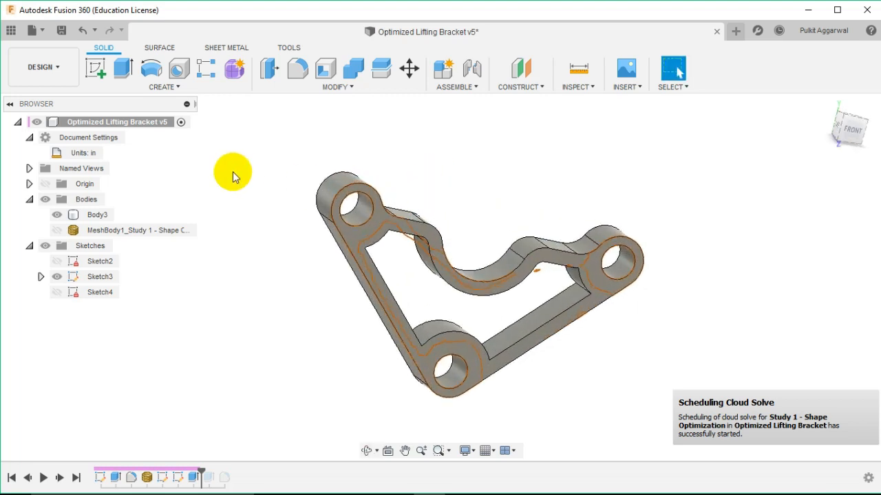
{"action": "middle_click_drag", "start_coordinate": [575, 222], "coordinate": [674, 229], "text": "shift"}
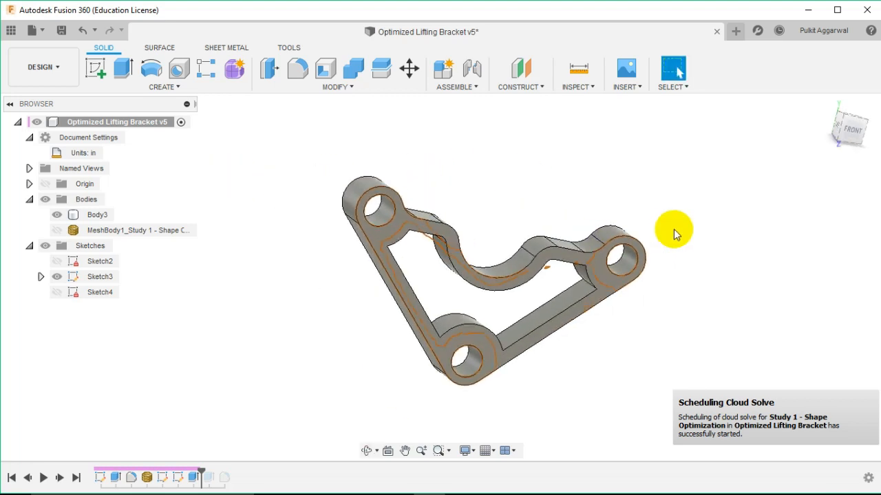
{"action": "key", "text": "ctrl+z"}
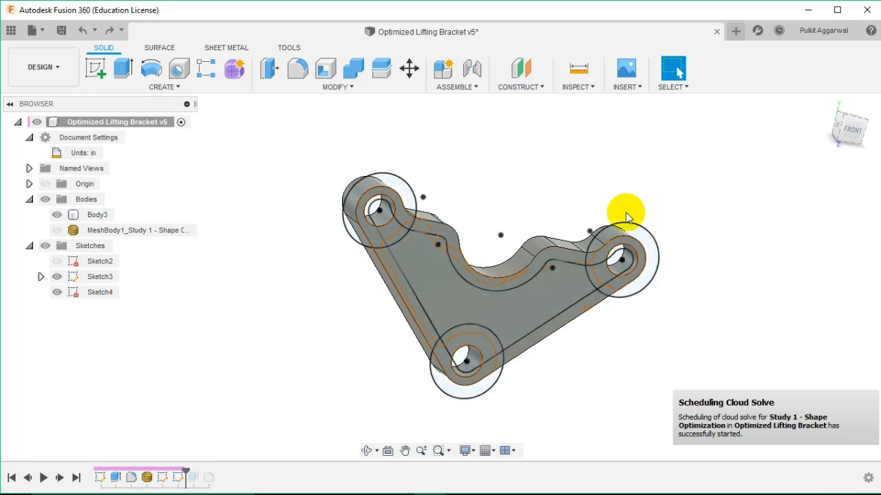
{"action": "left_click", "coordinate": [109, 30]}
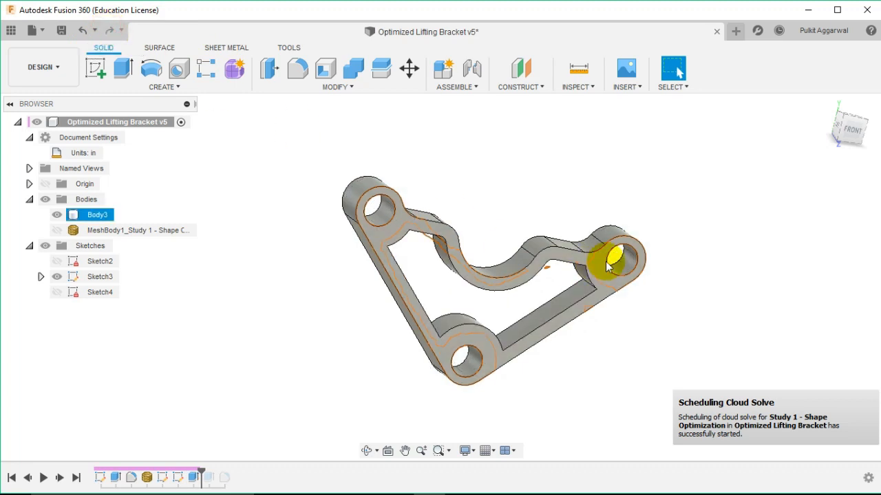
Fillet the six sharp inner corner edges of the bracket's cutout with a constant radius of 0.25 in
{"action": "middle_click_drag", "start_coordinate": [690, 259], "coordinate": [710, 155], "text": "shift"}
{"action": "scroll", "coordinate": [606, 149], "scroll_direction": "up", "scroll_amount": 1}
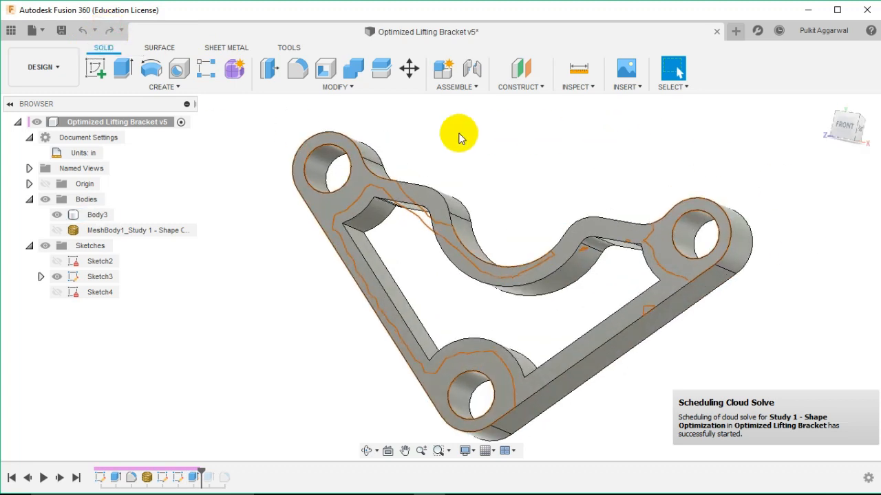
{"action": "left_click", "coordinate": [297, 68]}
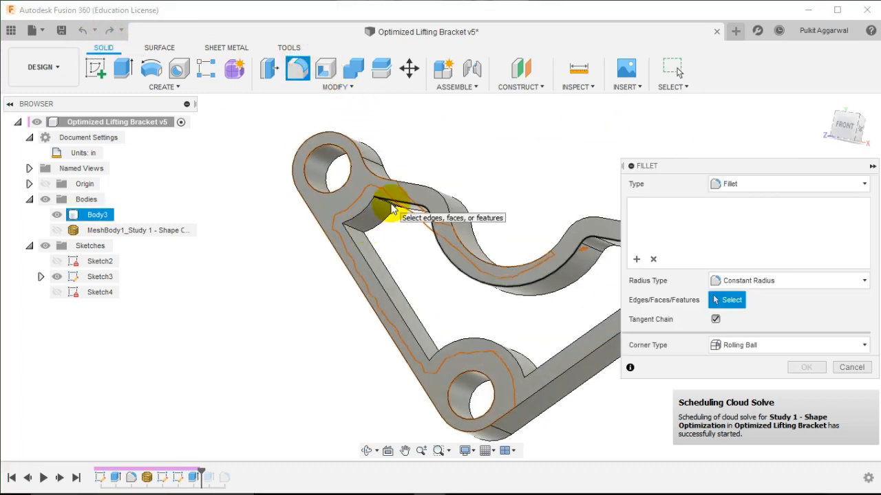
{"action": "scroll", "coordinate": [392, 218], "scroll_direction": "up", "scroll_amount": 2}
{"action": "middle_click_drag", "start_coordinate": [392, 219], "coordinate": [449, 334], "text": "shift"}
{"action": "left_click", "coordinate": [401, 208]}
{"action": "left_click", "coordinate": [334, 240]}
{"action": "left_click", "coordinate": [421, 356]}
{"action": "left_click", "coordinate": [455, 334]}
{"action": "middle_click_drag", "start_coordinate": [438, 292], "coordinate": [477, 181], "text": "shift"}
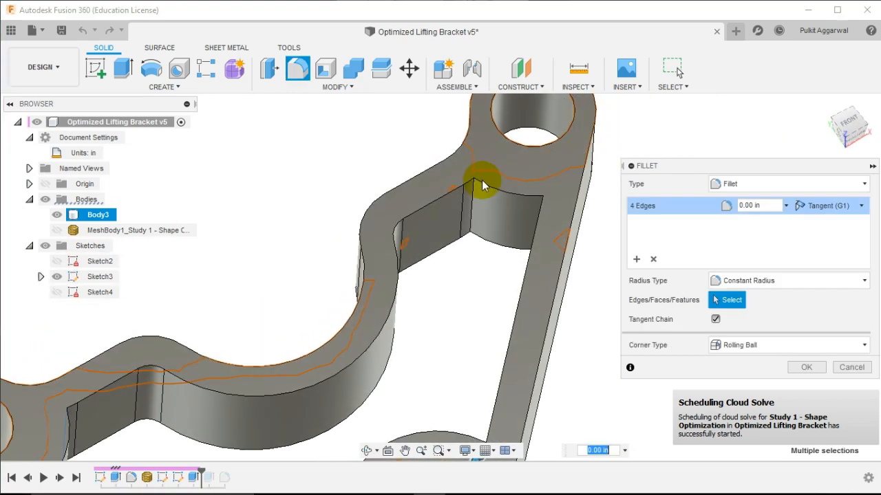
{"action": "middle_click_drag", "start_coordinate": [471, 223], "coordinate": [398, 198], "text": "shift"}
{"action": "left_click", "coordinate": [548, 216]}
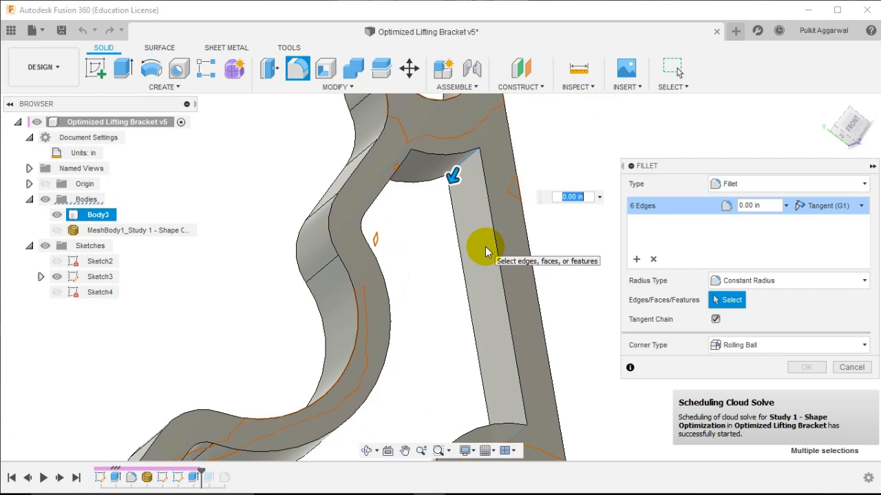
{"action": "type", "text": "5"}
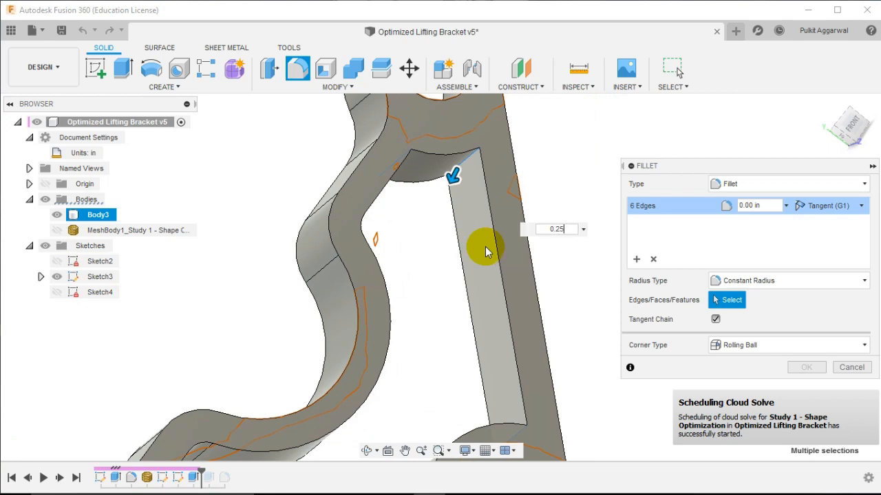
{"action": "key", "text": "Return"}
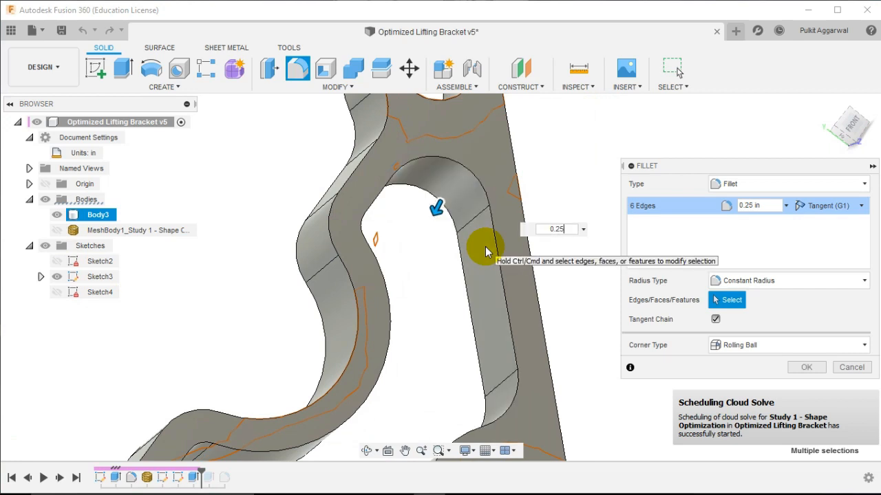
Set the radius of the six cutout corner fillets to 0.125 in and apply the fillet
{"action": "scroll", "coordinate": [494, 259], "scroll_direction": "down", "scroll_amount": 4}
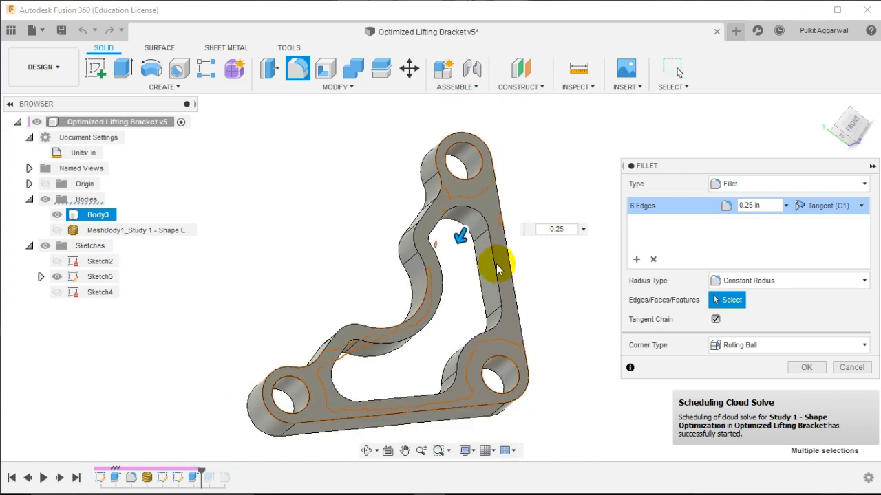
{"action": "scroll", "coordinate": [481, 264], "scroll_direction": "up", "scroll_amount": 3}
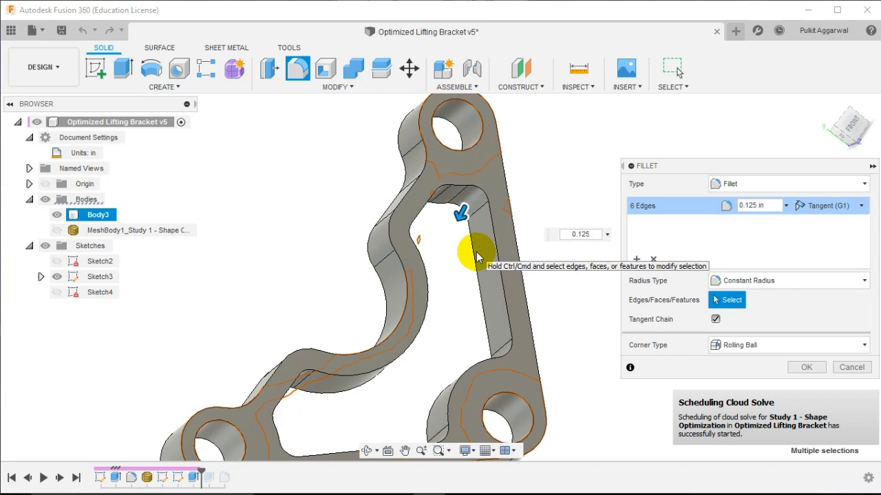
{"action": "key", "text": "Escape"}
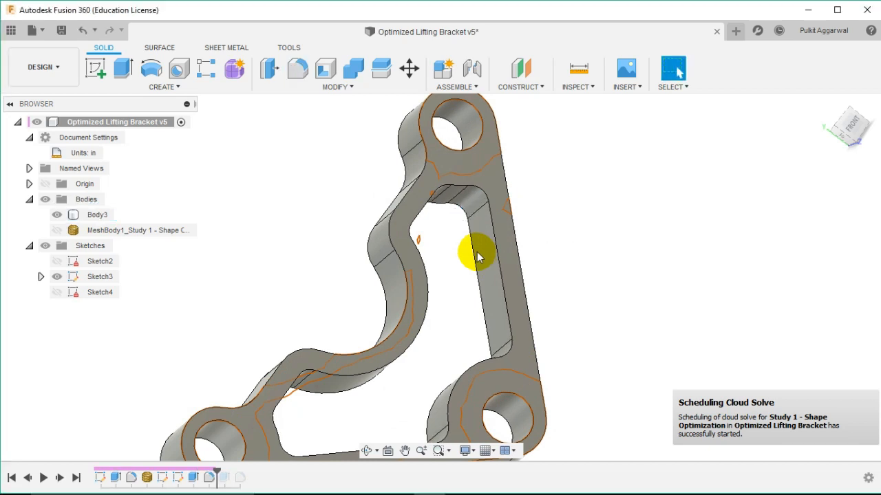
{"action": "scroll", "coordinate": [477, 253], "scroll_direction": "down", "scroll_amount": 3}
{"action": "middle_click_drag", "start_coordinate": [568, 263], "coordinate": [568, 244], "text": "shift"}
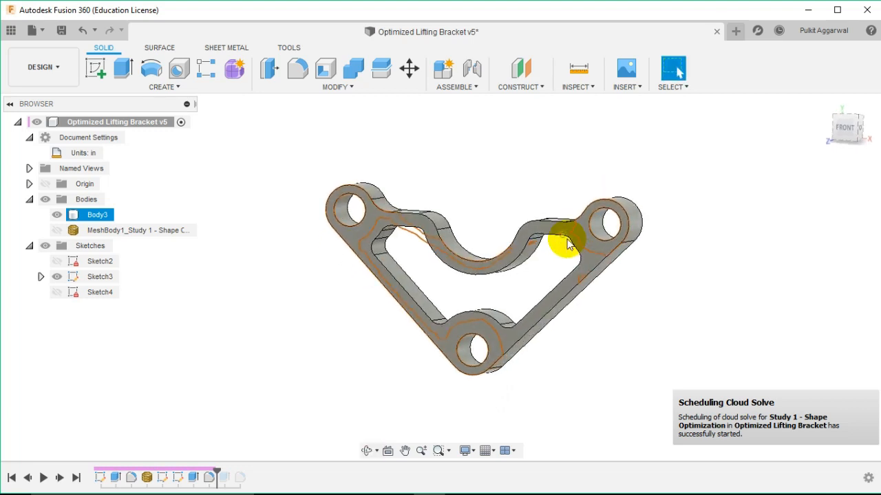
Switch to the Simulation workspace and undo the creation of the Study 2 static stress study
{"action": "left_click", "coordinate": [48, 68]}
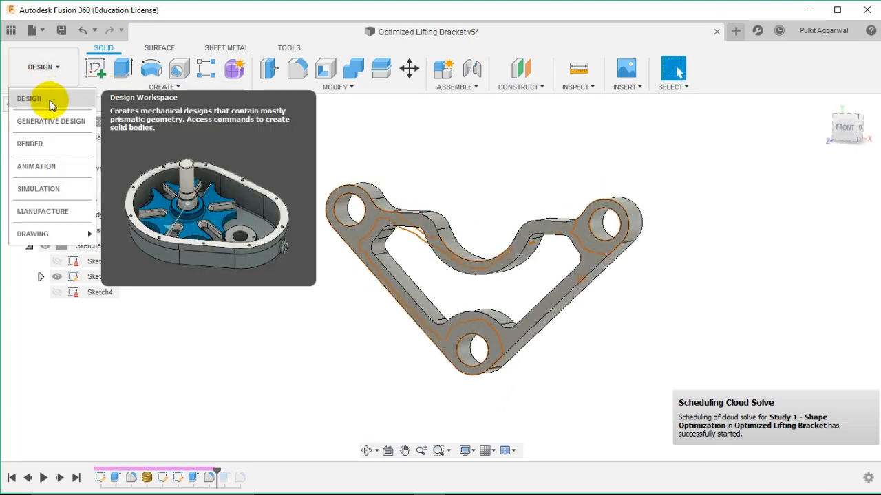
{"action": "left_click", "coordinate": [52, 188]}
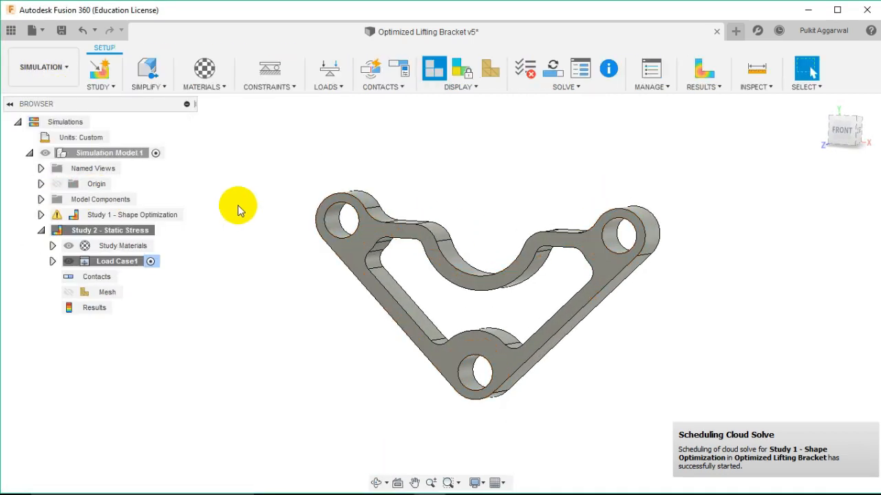
{"action": "key", "text": "ctrl+z"}
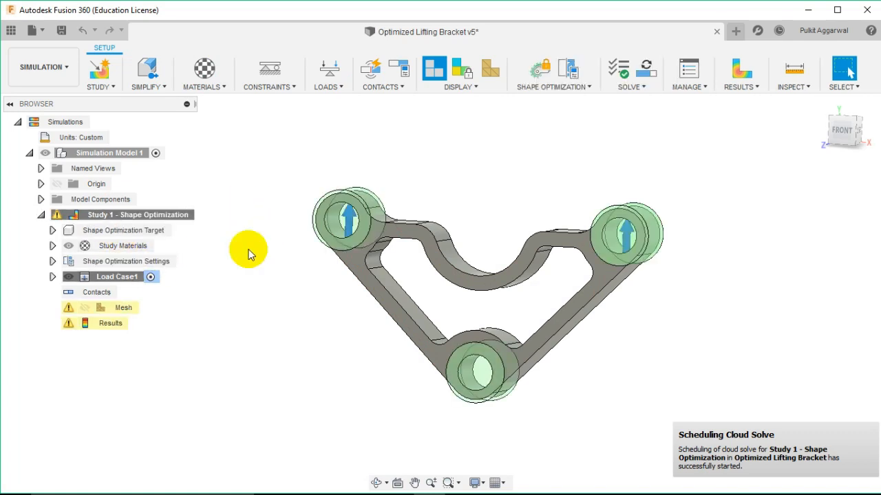
Create a new Static Stress simulation study for the redesigned bracket
{"action": "left_click", "coordinate": [100, 91]}
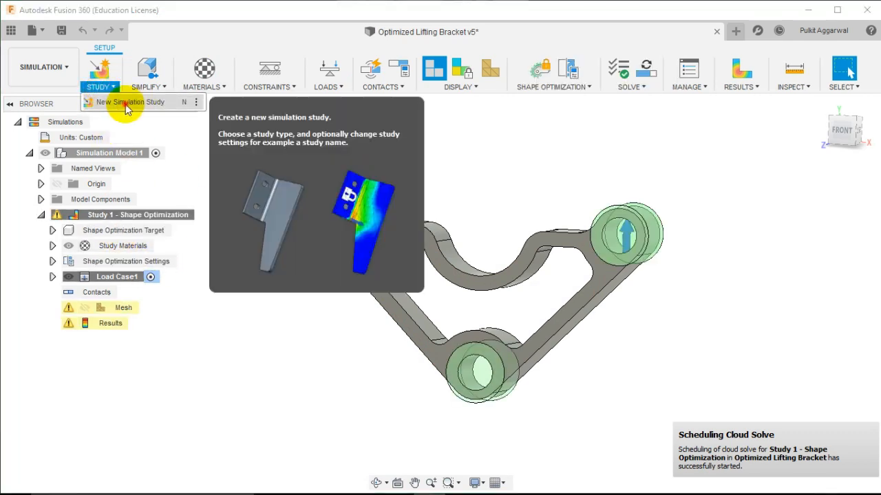
{"action": "left_click", "coordinate": [127, 103]}
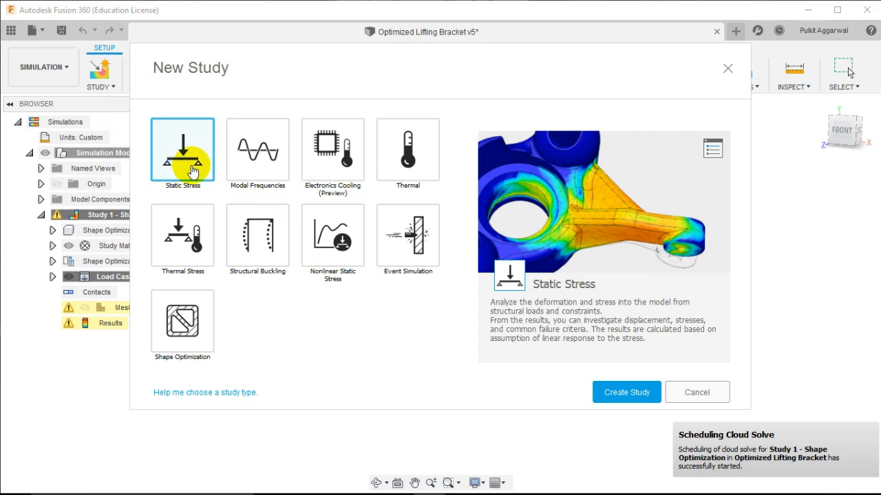
{"action": "left_click", "coordinate": [621, 393]}
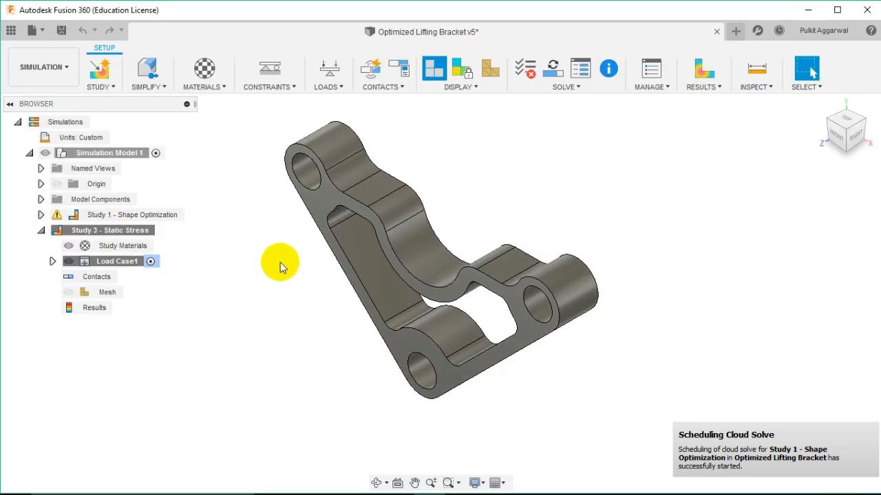
Apply a Fixed structural constraint in all three axes to the inner face of the bracket's lower hole
{"action": "left_click", "coordinate": [269, 69]}
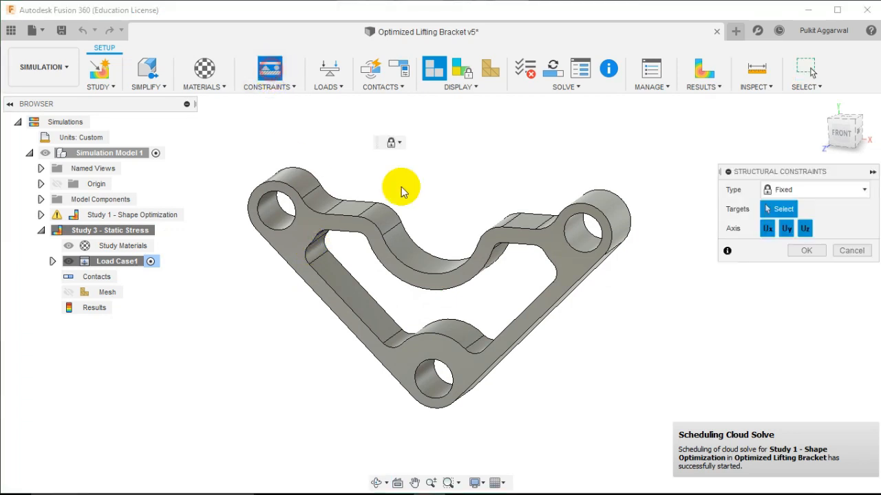
{"action": "middle_click_drag", "start_coordinate": [419, 393], "coordinate": [439, 409], "text": "shift"}
{"action": "left_click", "coordinate": [451, 380]}
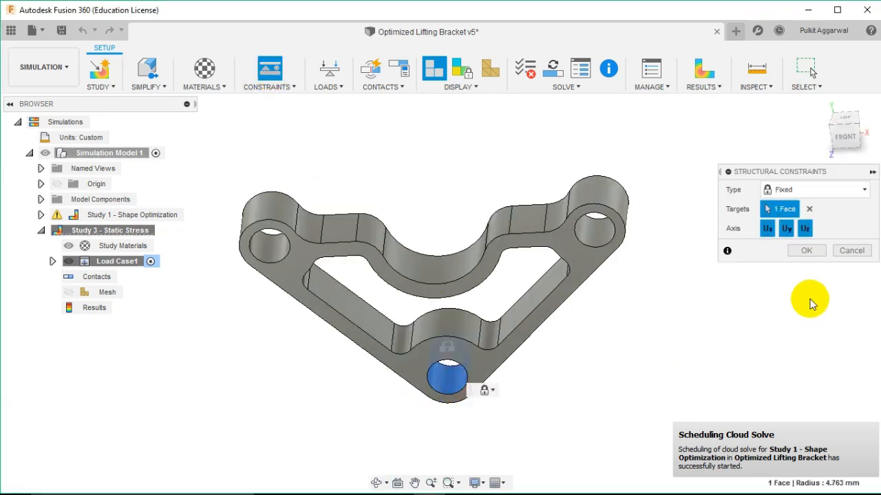
{"action": "left_click", "coordinate": [806, 250]}
Apply an upward force of 250 lbforce to the inner faces of the bracket's two upper holes
{"action": "middle_click_drag", "start_coordinate": [717, 295], "coordinate": [717, 251], "text": "shift"}
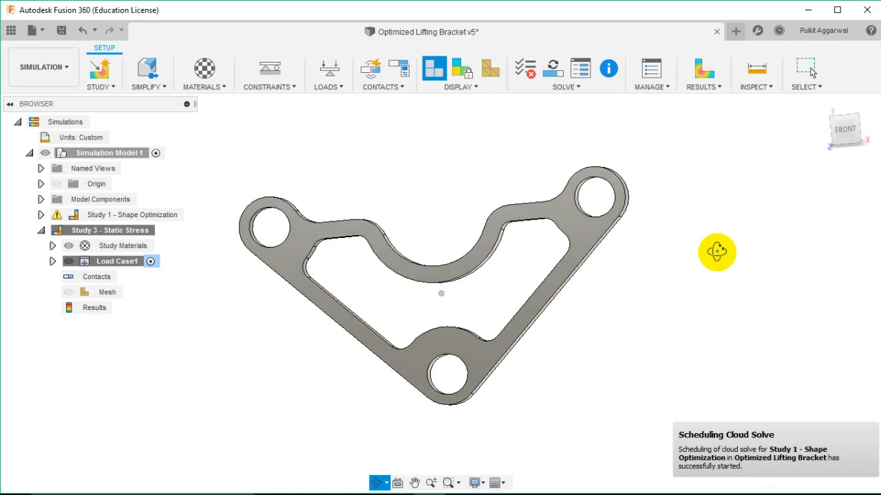
{"action": "left_click", "coordinate": [342, 77]}
{"action": "middle_click_drag", "start_coordinate": [351, 125], "coordinate": [400, 175], "text": "shift"}
{"action": "left_click", "coordinate": [525, 132]}
{"action": "middle_click_drag", "start_coordinate": [525, 133], "coordinate": [530, 218], "text": "shift"}
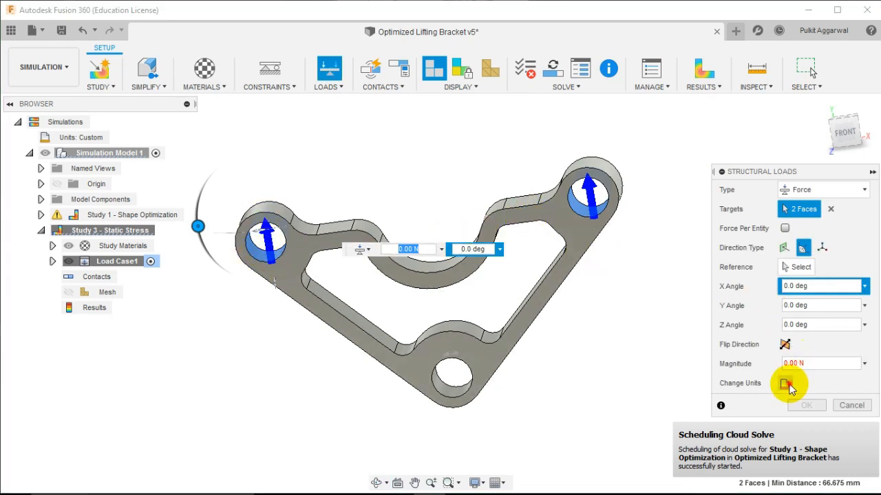
{"action": "left_click", "coordinate": [785, 384]}
{"action": "left_click", "coordinate": [812, 384]}
{"action": "left_click", "coordinate": [816, 435]}
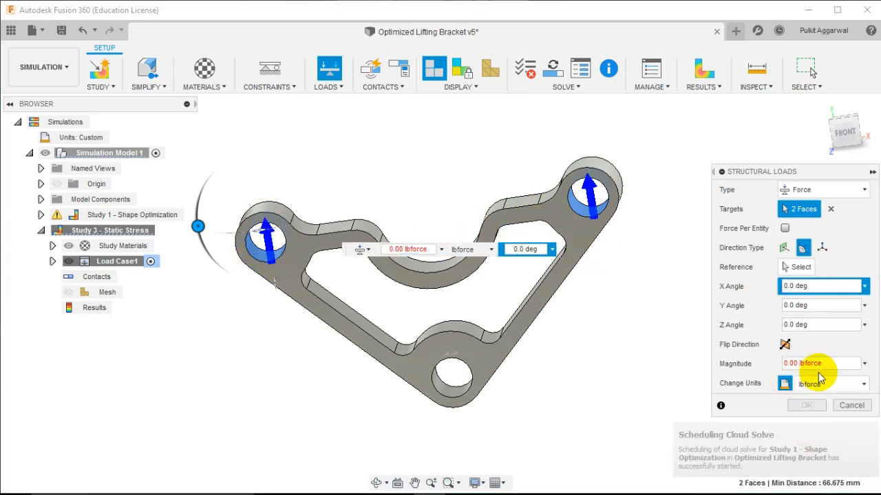
{"action": "left_click", "coordinate": [824, 364]}
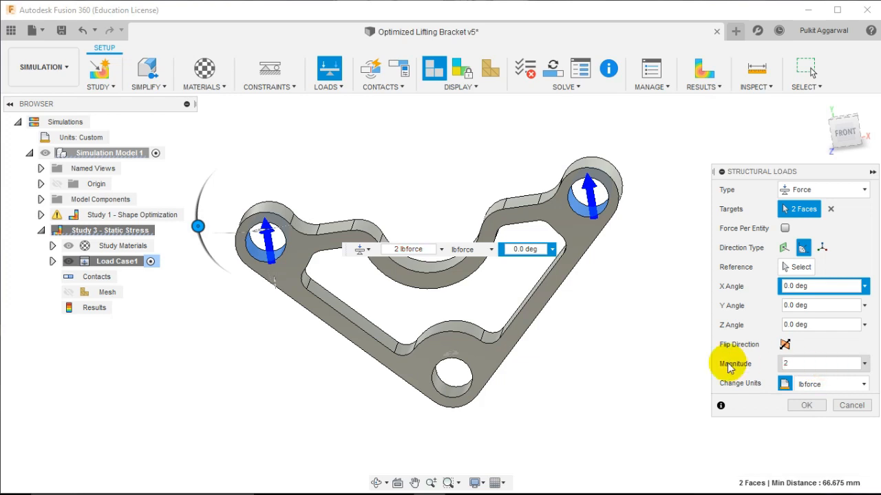
{"action": "left_click", "coordinate": [798, 406]}
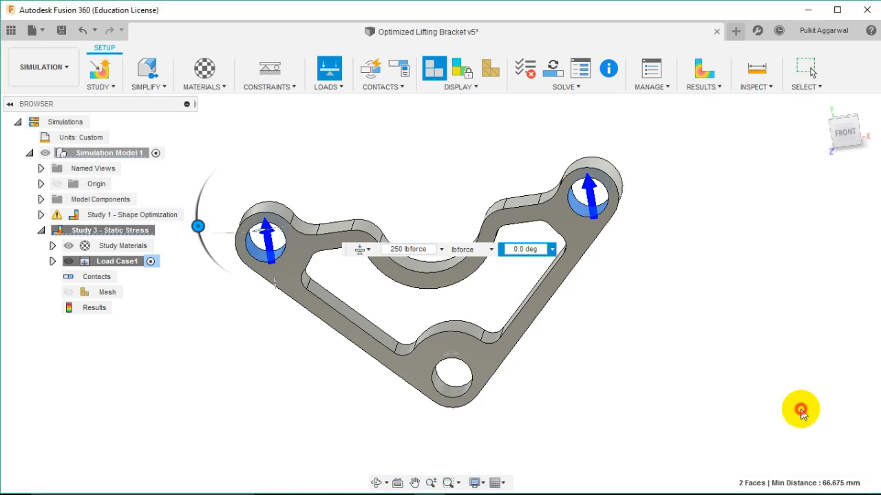
Refine the static stress study's mesh by reducing the model-based average element size to roughly 3% on the 1–10% range
{"action": "middle_click_drag", "start_coordinate": [653, 317], "coordinate": [688, 305], "text": "shift"}
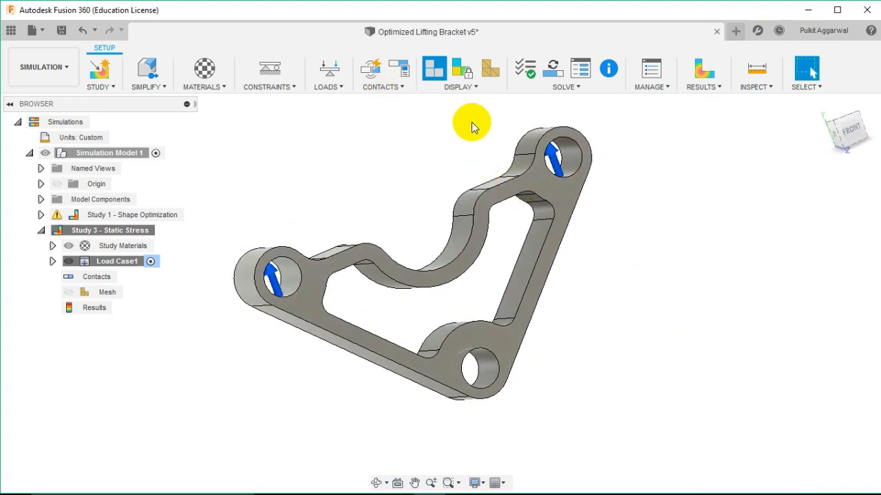
{"action": "left_click", "coordinate": [651, 87]}
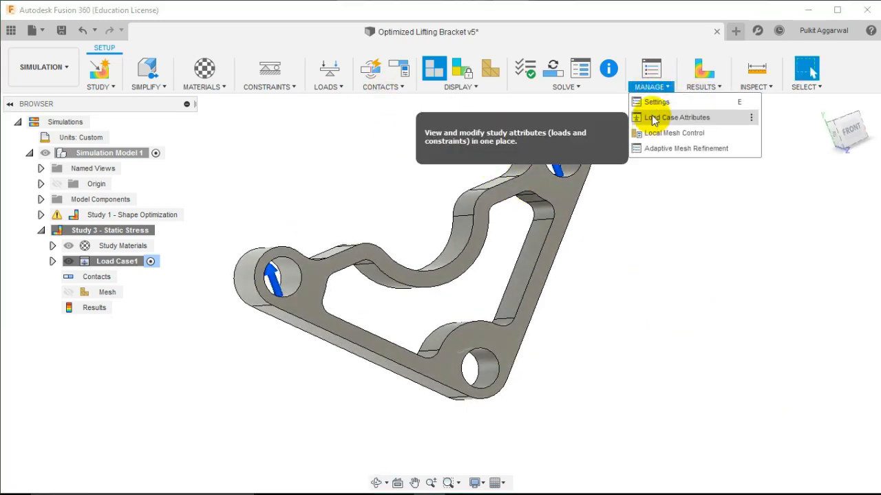
{"action": "left_click", "coordinate": [655, 103]}
{"action": "left_click", "coordinate": [243, 210]}
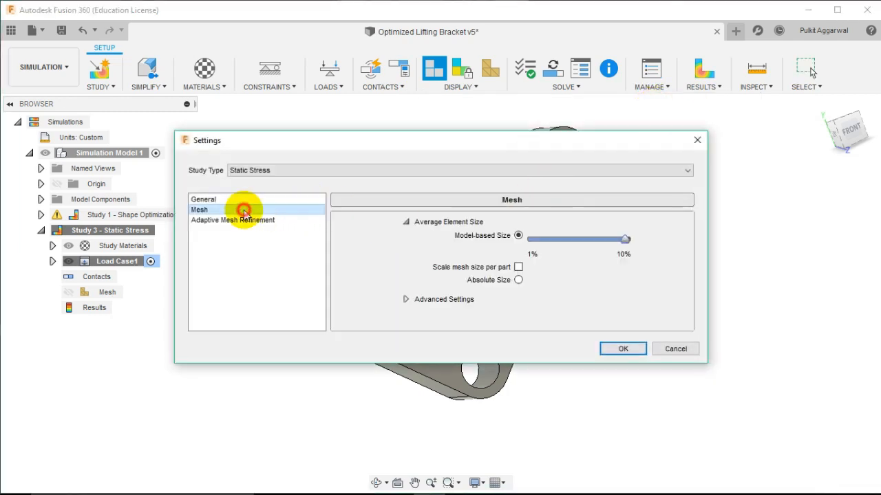
{"action": "left_click_drag", "start_coordinate": [625, 241], "coordinate": [561, 240]}
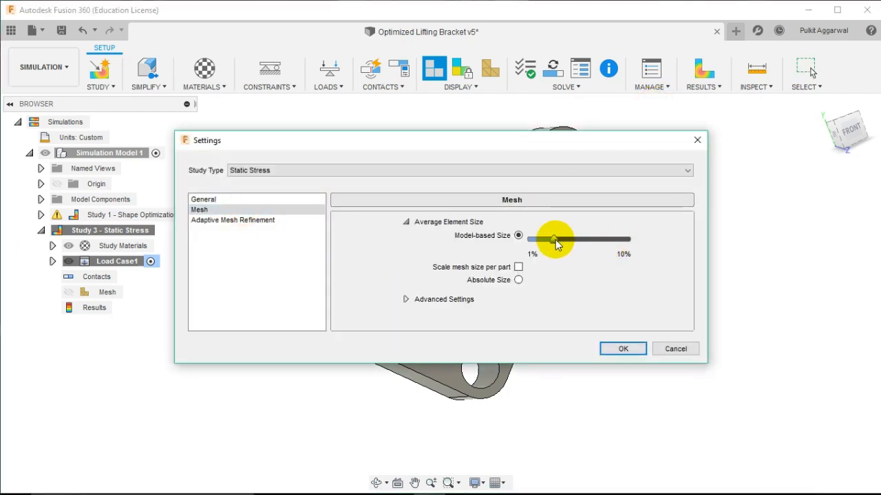
{"action": "left_click", "coordinate": [624, 349]}
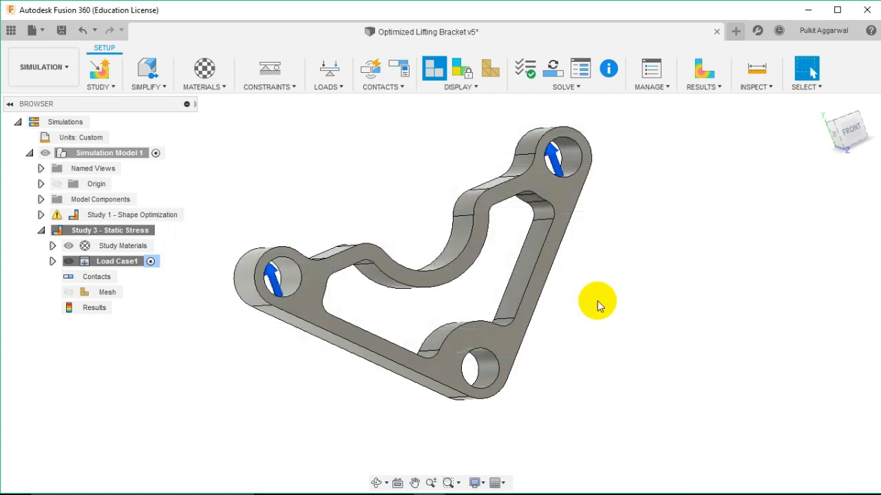
Solve only Study 3 - Static Stress on the cloud, and review the redesigned bracket's minimum safety factor in the result details
{"action": "middle_click_drag", "start_coordinate": [605, 282], "coordinate": [579, 290], "text": "shift"}
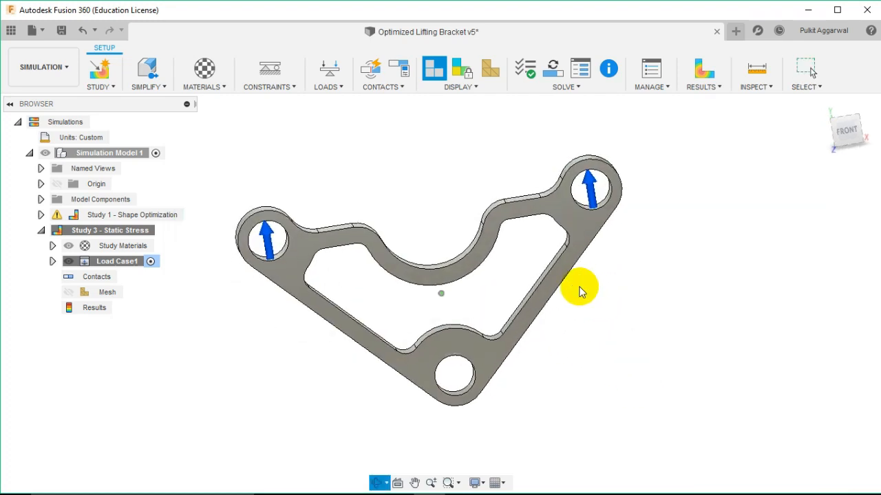
{"action": "left_click", "coordinate": [557, 69]}
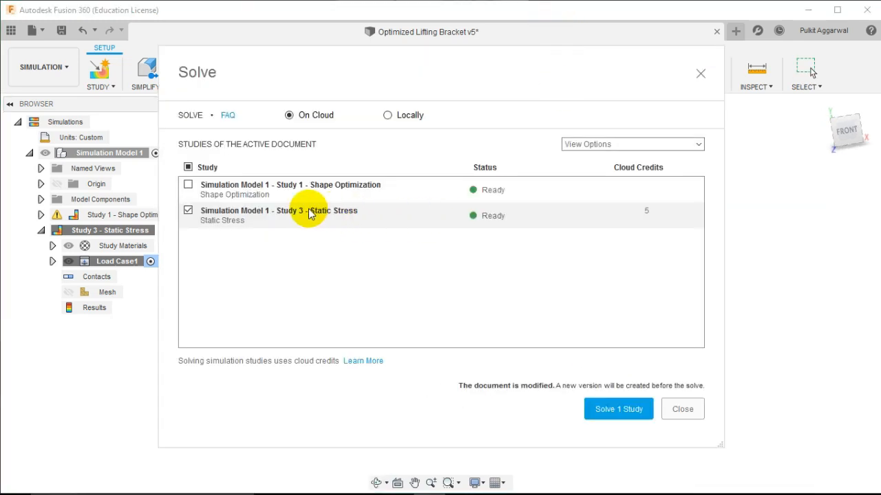
{"action": "left_click", "coordinate": [649, 416]}
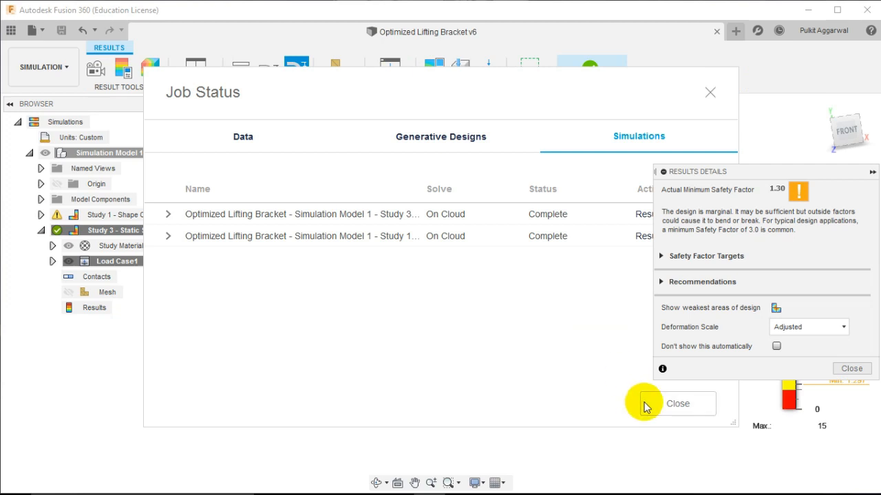
{"action": "left_click", "coordinate": [674, 403]}
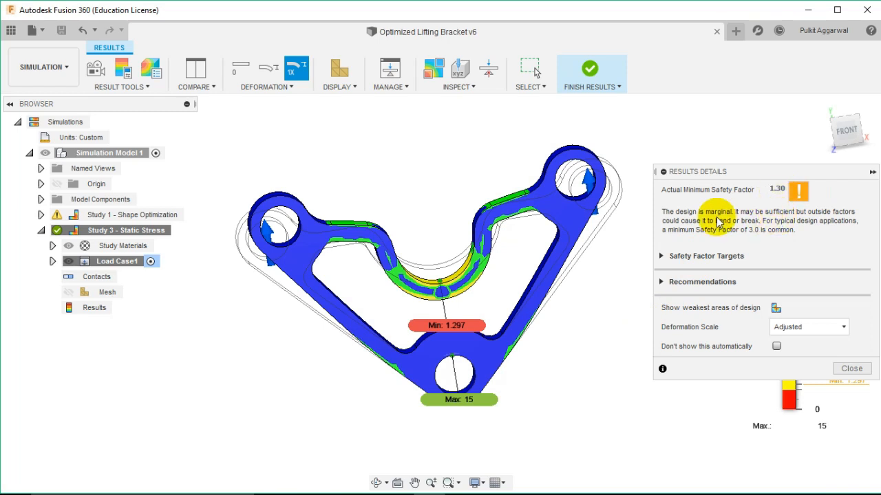
{"action": "left_click", "coordinate": [782, 209]}
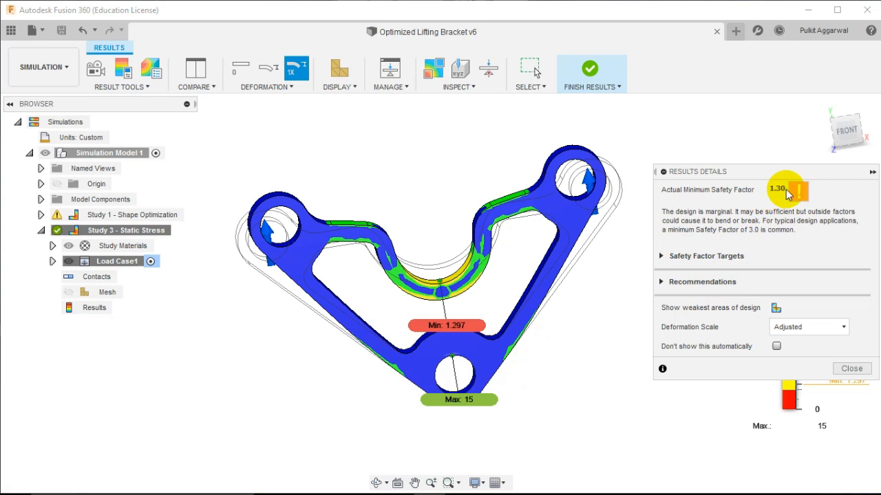
{"action": "left_click", "coordinate": [850, 368]}
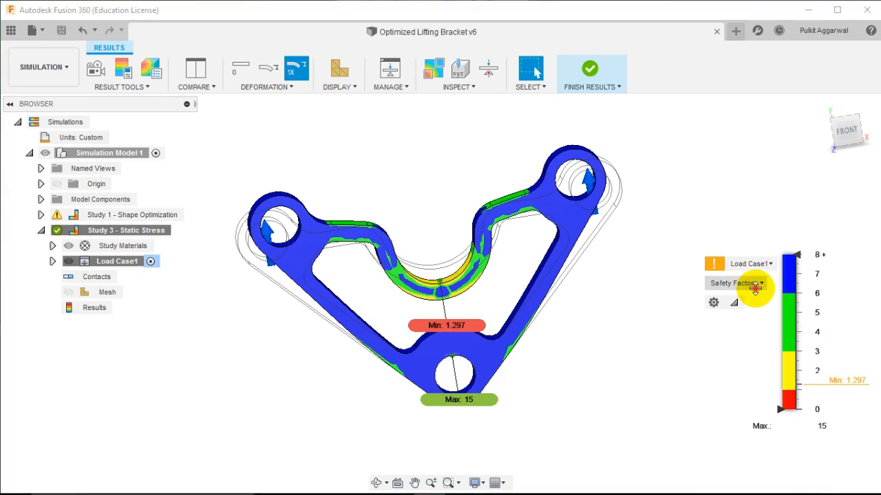
Display the Von Mises stress result and examine the stress distribution around the bracket's curved upper section from several angles
{"action": "left_click", "coordinate": [756, 285]}
{"action": "left_click", "coordinate": [739, 312]}
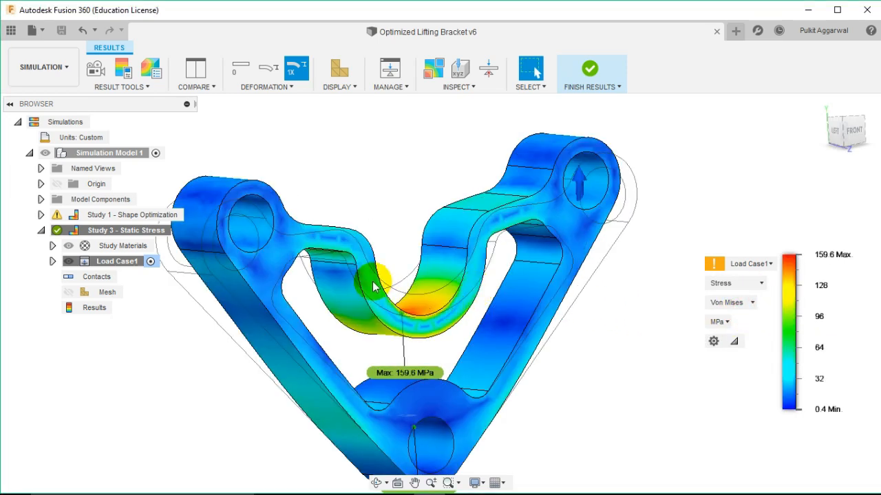
{"action": "left_click", "coordinate": [493, 303]}
{"action": "scroll", "coordinate": [467, 318], "scroll_direction": "down", "scroll_amount": 3}
{"action": "middle_click_drag", "start_coordinate": [475, 310], "coordinate": [422, 327], "text": "shift"}
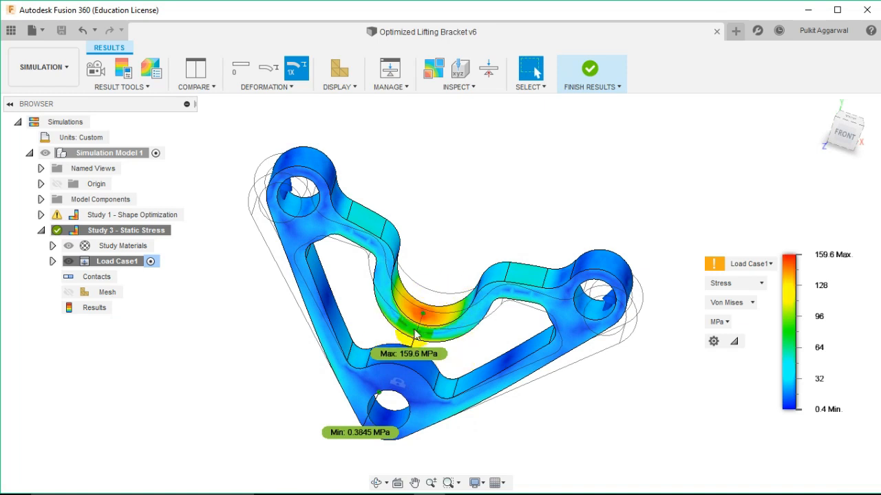
{"action": "middle_click_drag", "start_coordinate": [514, 275], "coordinate": [530, 240], "text": "shift"}
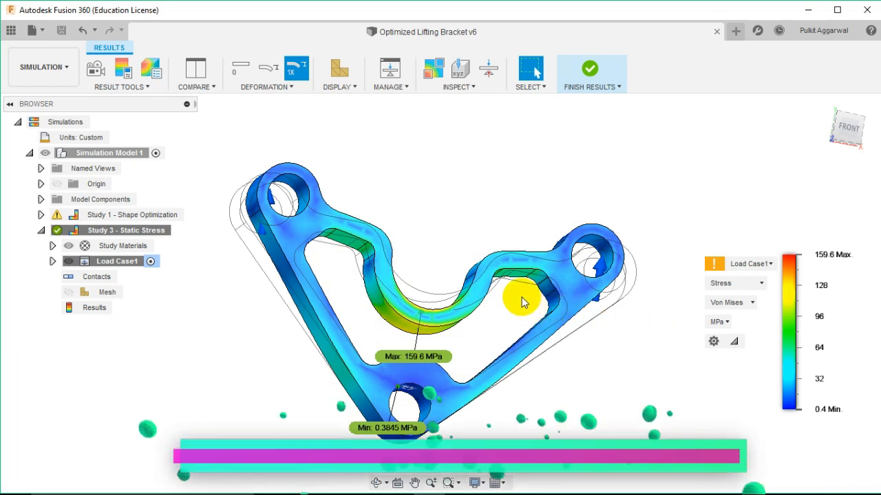
{"action": "middle_click_drag", "start_coordinate": [501, 291], "coordinate": [421, 307], "text": "shift"}
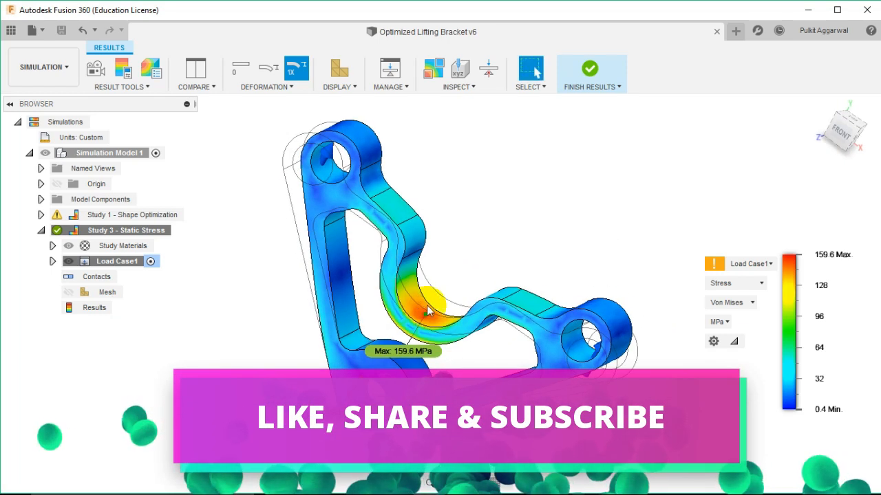